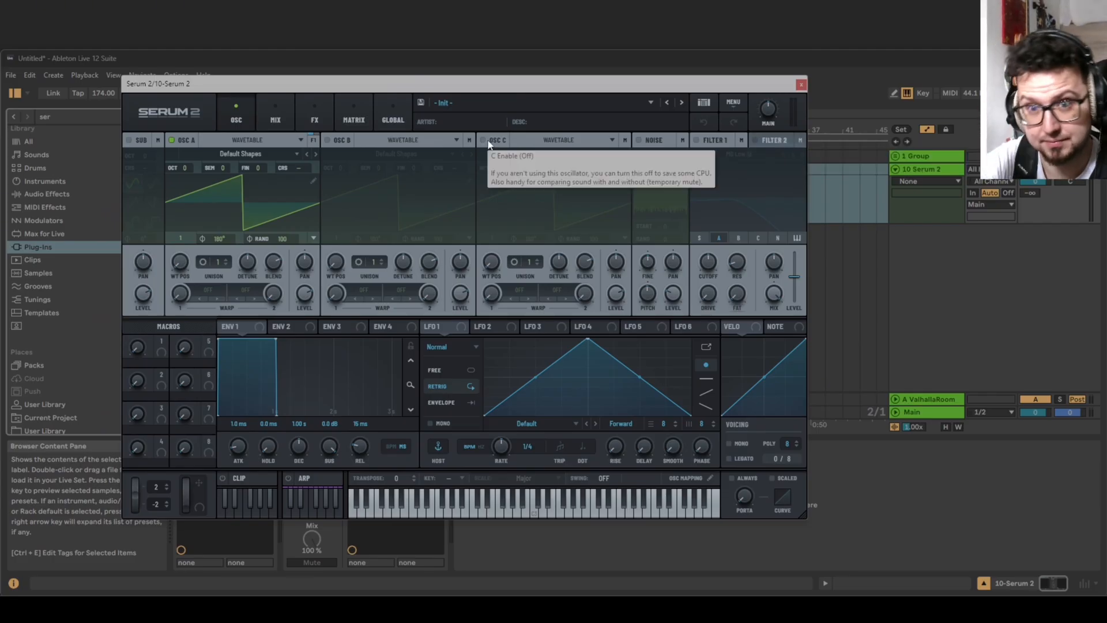
Switch oscillator A from Wavetable to Sample mode.
click(268, 152)
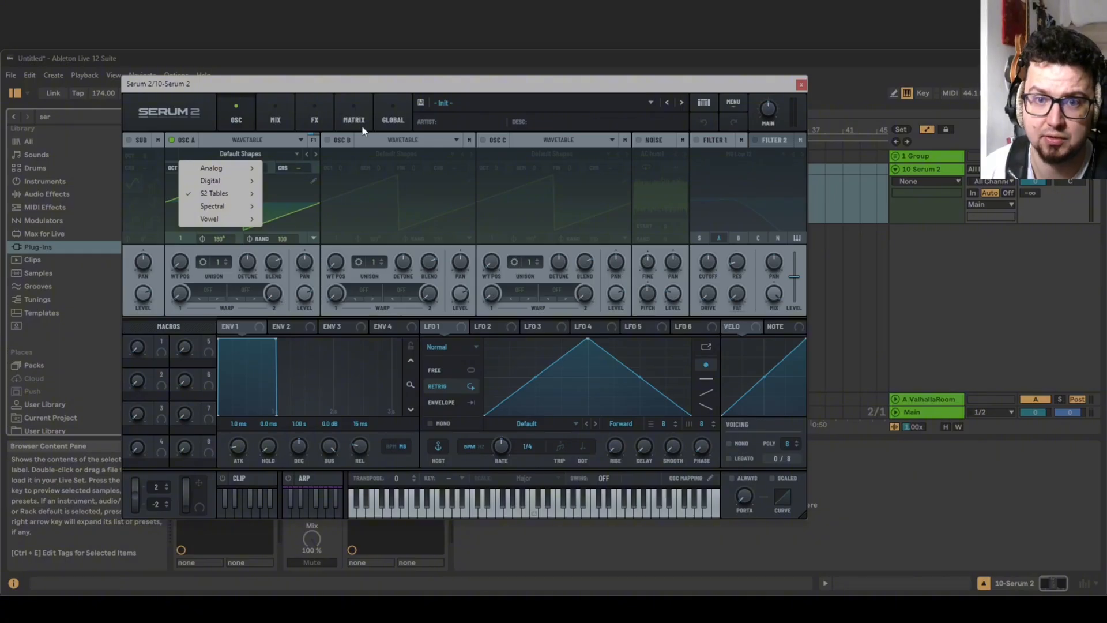
click(263, 141)
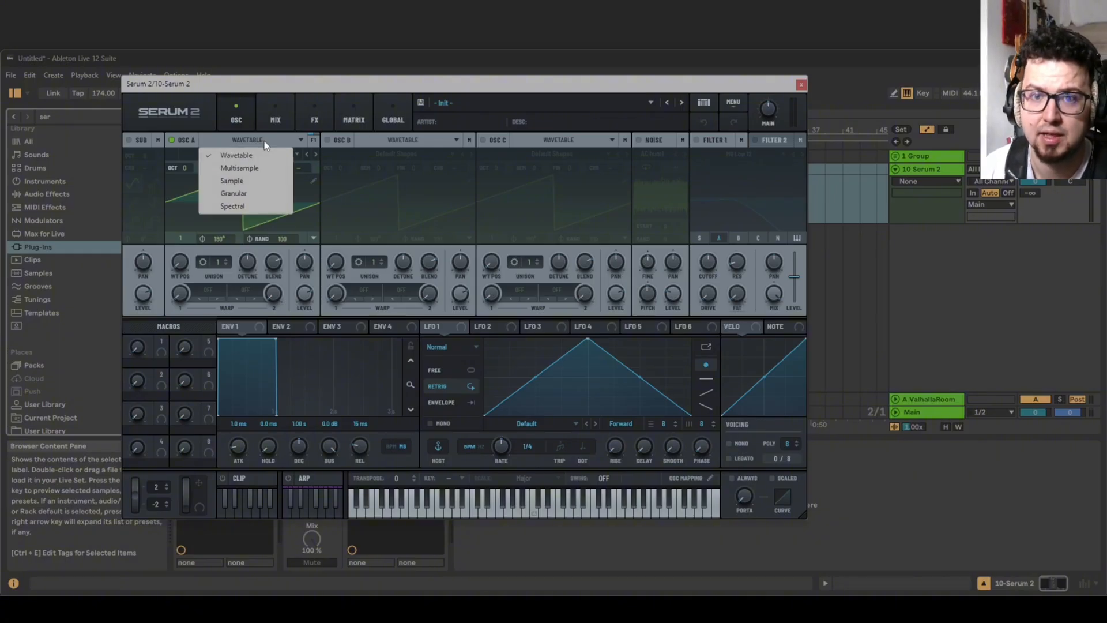
click(264, 140)
click(274, 140)
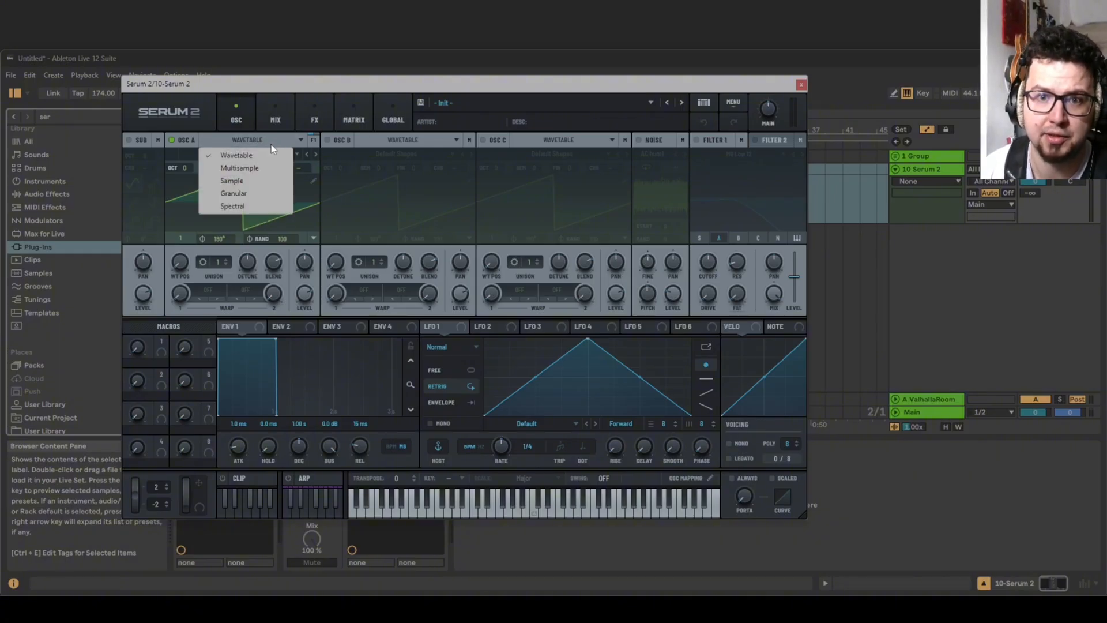
click(243, 182)
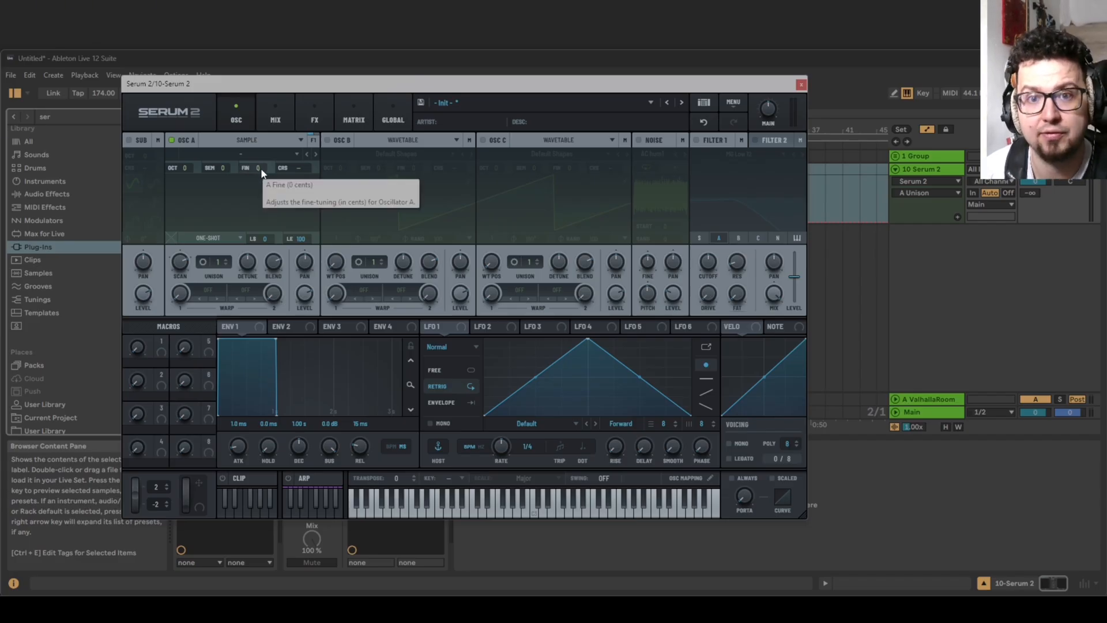
Reposition the Serum 2 window over the arrangement and select the 10 Serum 2 track.
drag(237, 88, 296, 93)
click(998, 113)
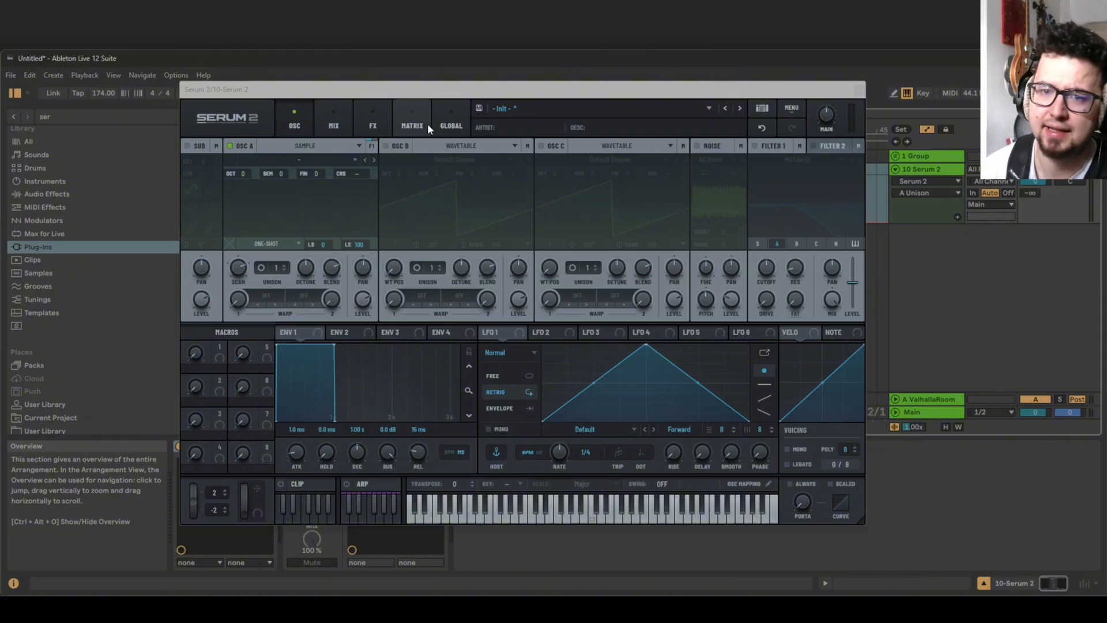
drag(386, 97, 401, 84)
click(917, 170)
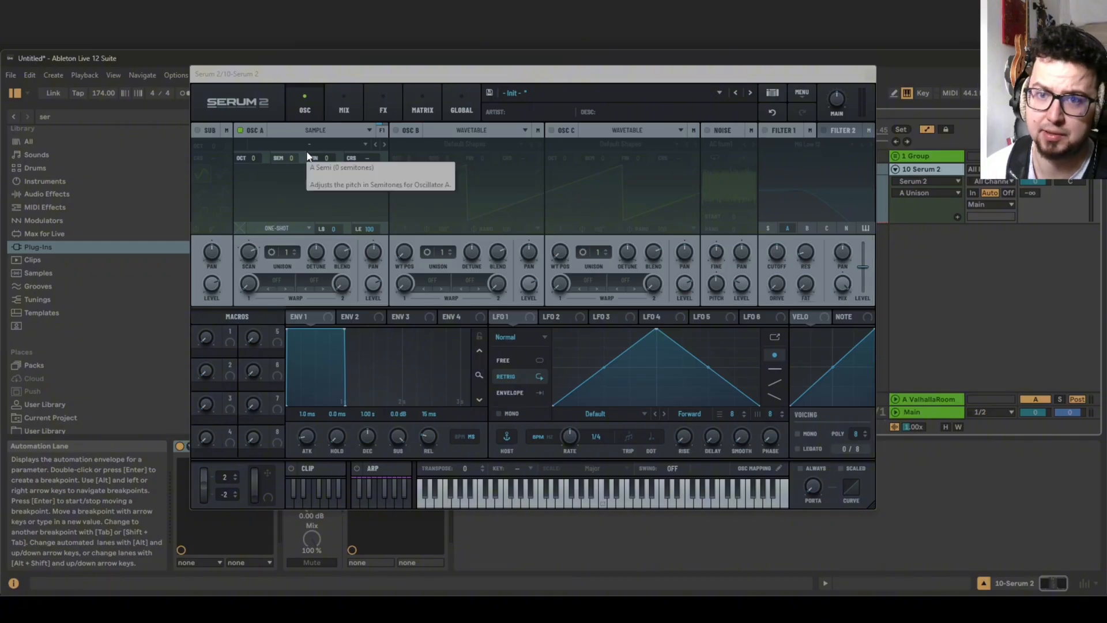
drag(301, 78, 385, 87)
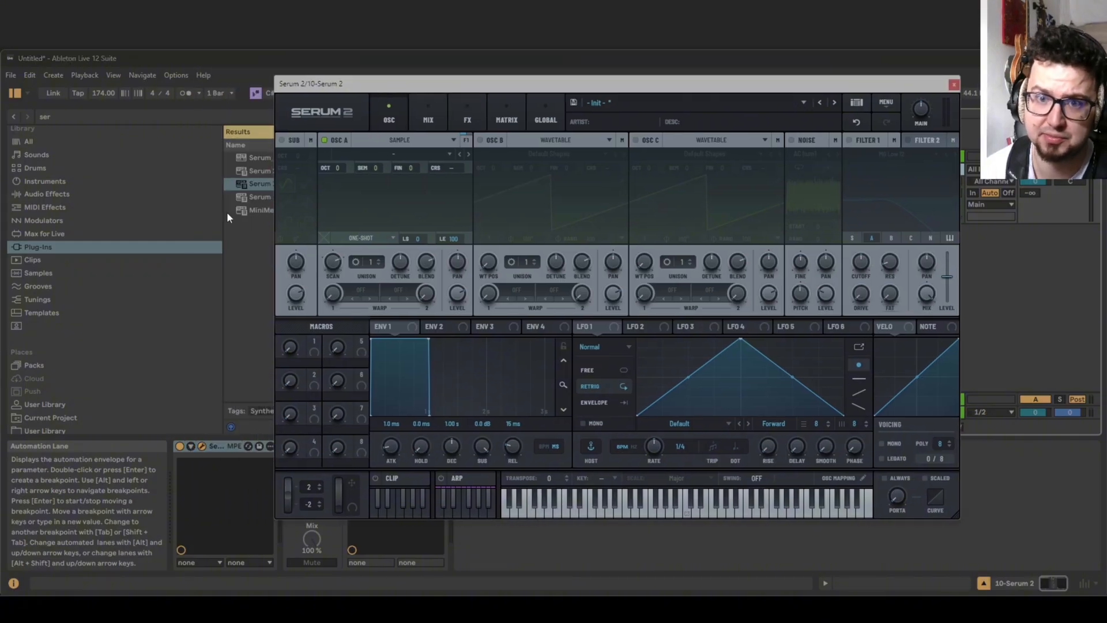
Narrow the browser's results pane and place the Serum 2 window beside the track headers, keeping the 10 Serum 2 track selected.
drag(222, 204, 113, 205)
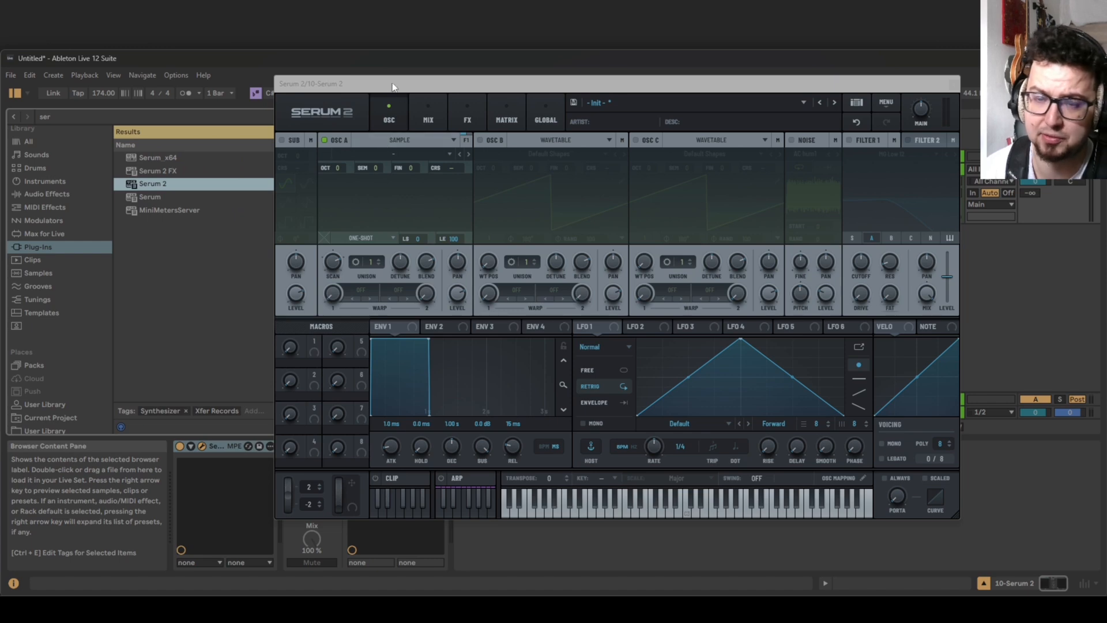
drag(389, 82, 697, 99)
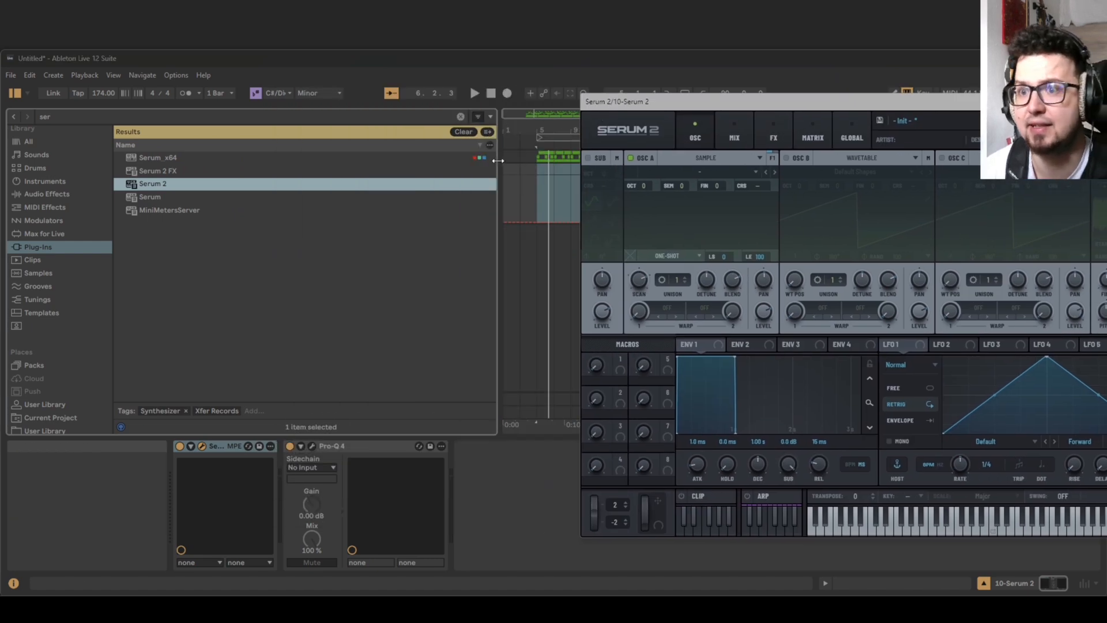
drag(499, 150, 183, 150)
drag(653, 106, 481, 102)
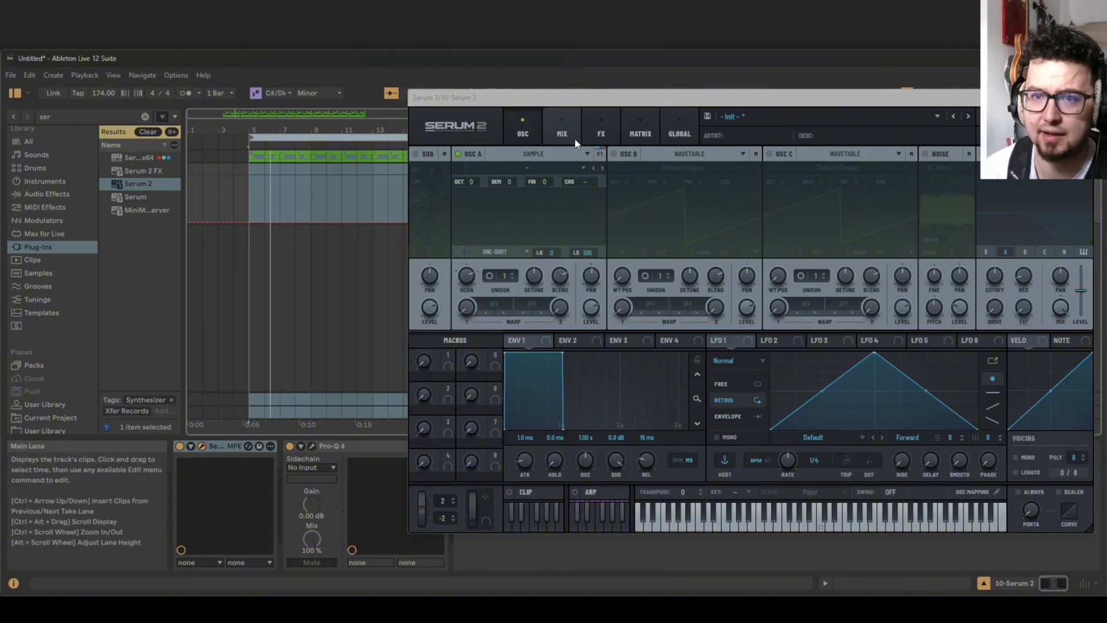
drag(1036, 104, 842, 147)
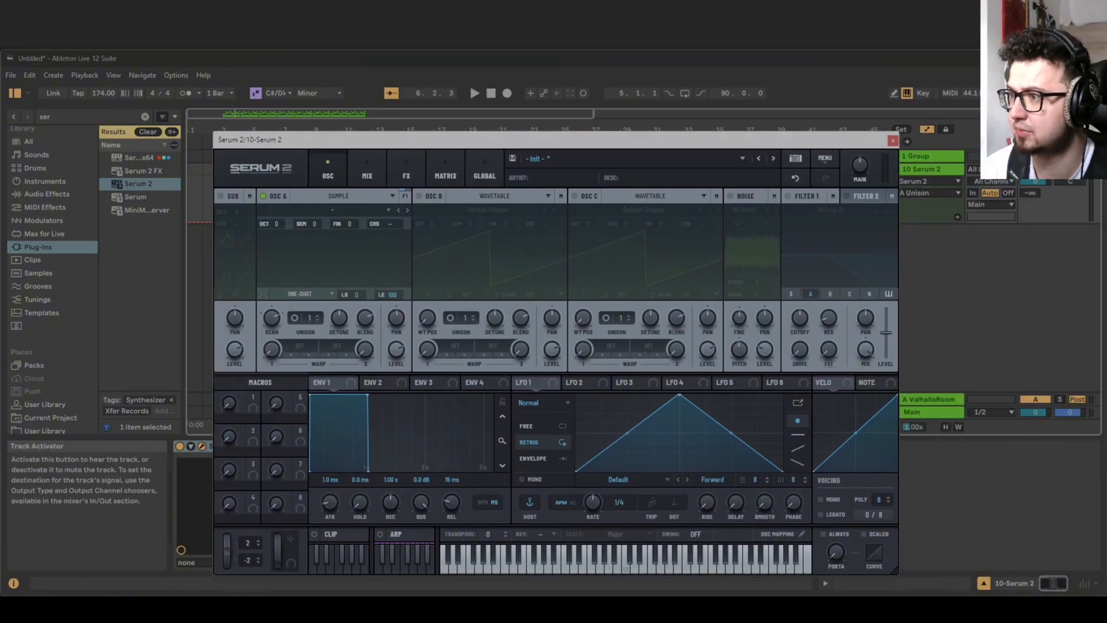
click(938, 170)
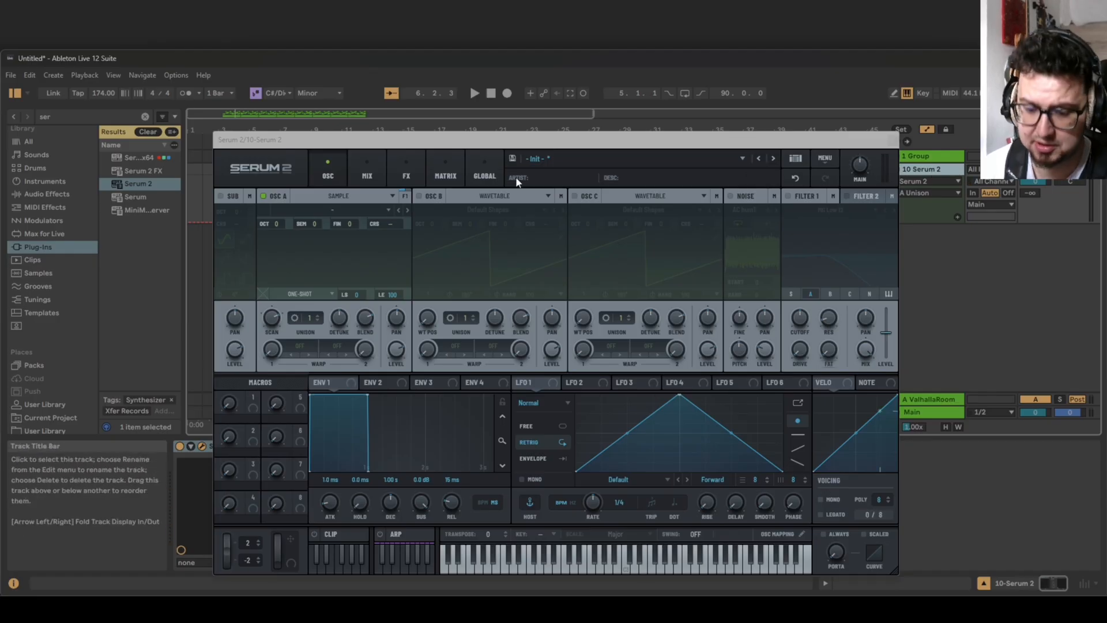
Keep oscillator A in Sample mode, load the factory bass sample Alu Fingerstyle and play a test note.
click(354, 195)
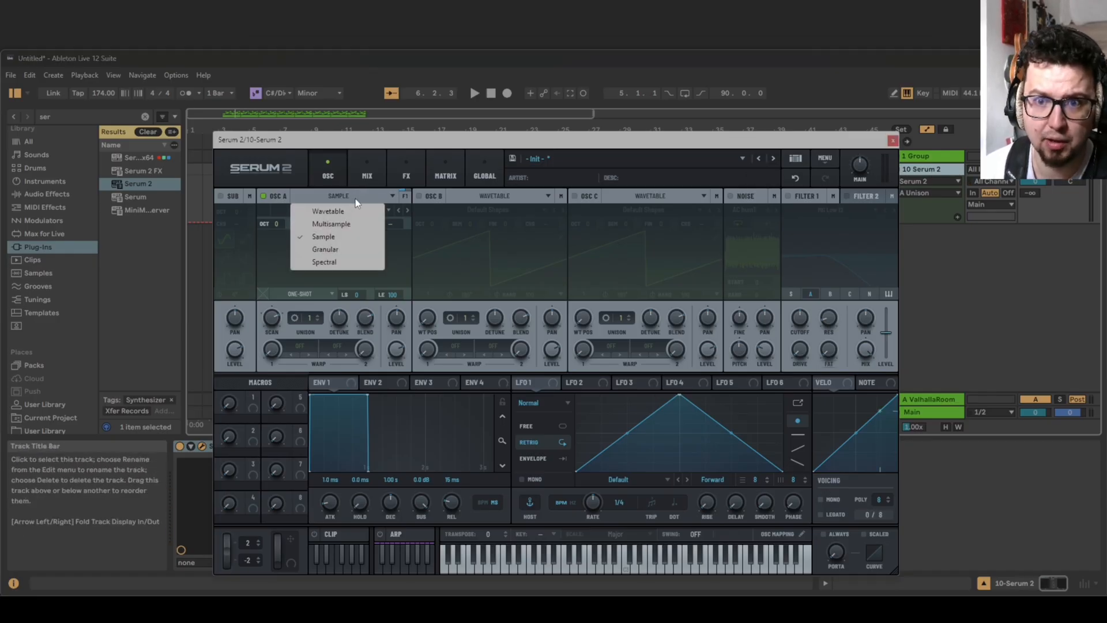
click(335, 237)
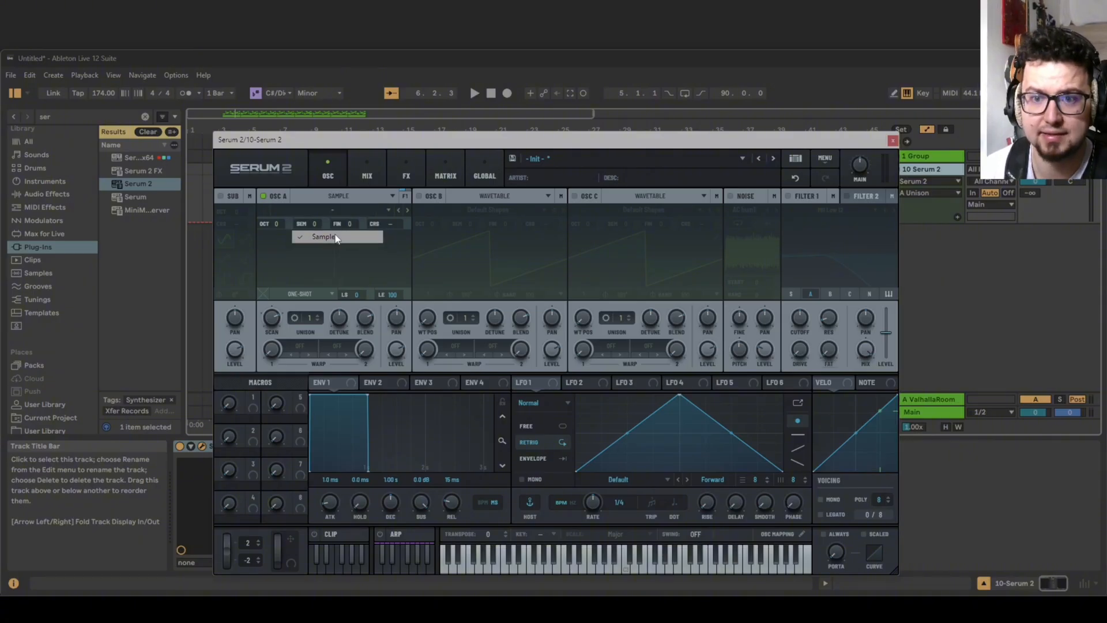
click(330, 214)
mouse_move(332, 221)
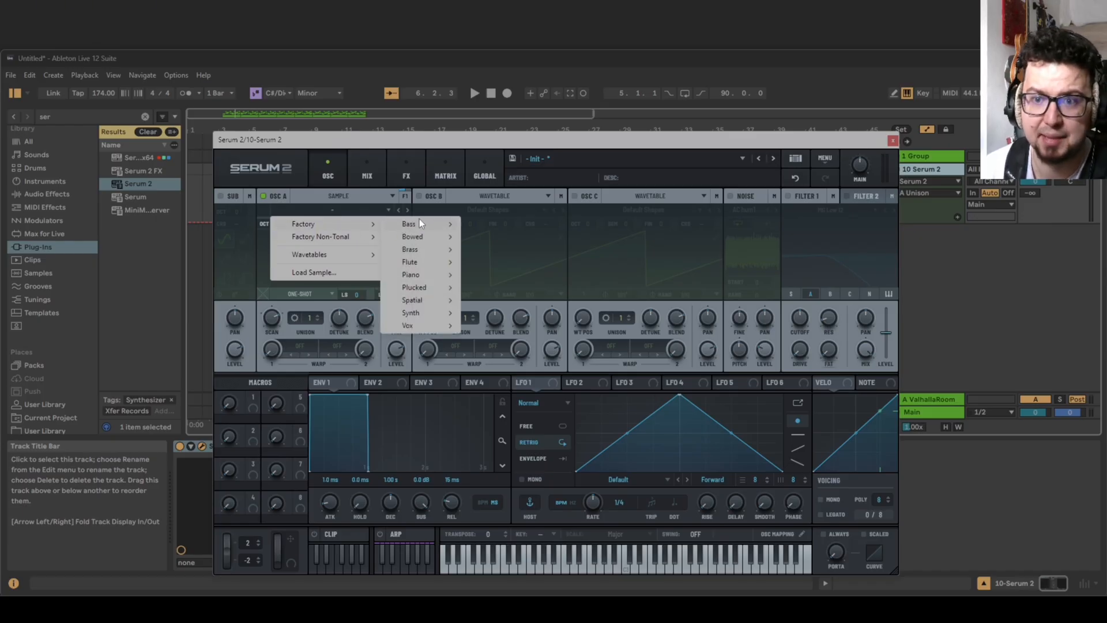
mouse_move(420, 223)
click(466, 223)
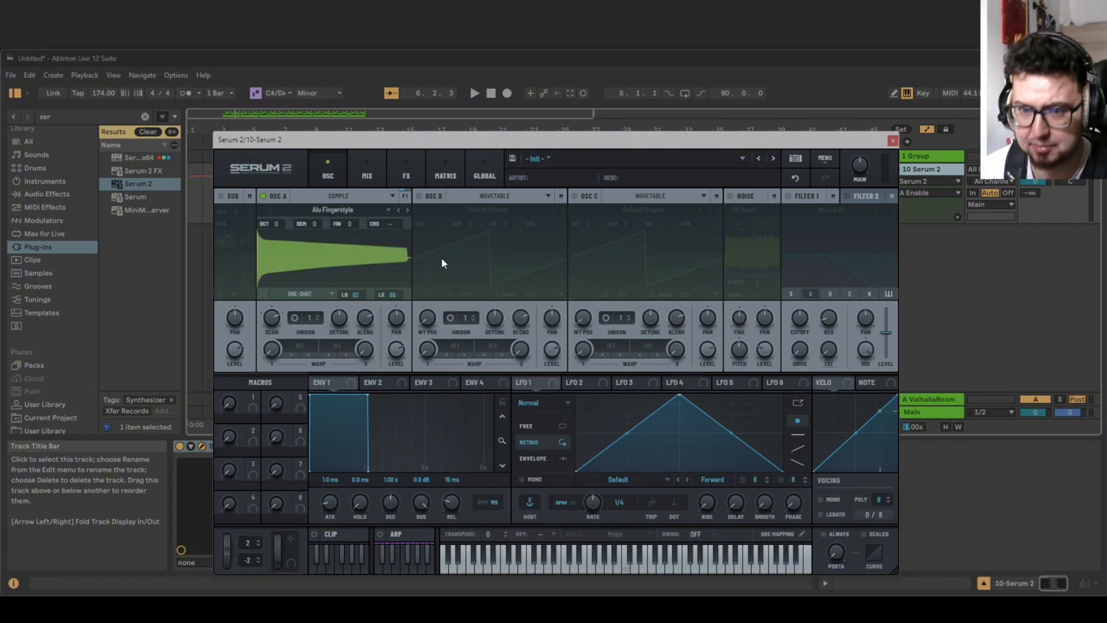
key(d)
Set oscillator A's octave to -1 and raise its level to about 90%, playing test notes.
drag(280, 227, 286, 265)
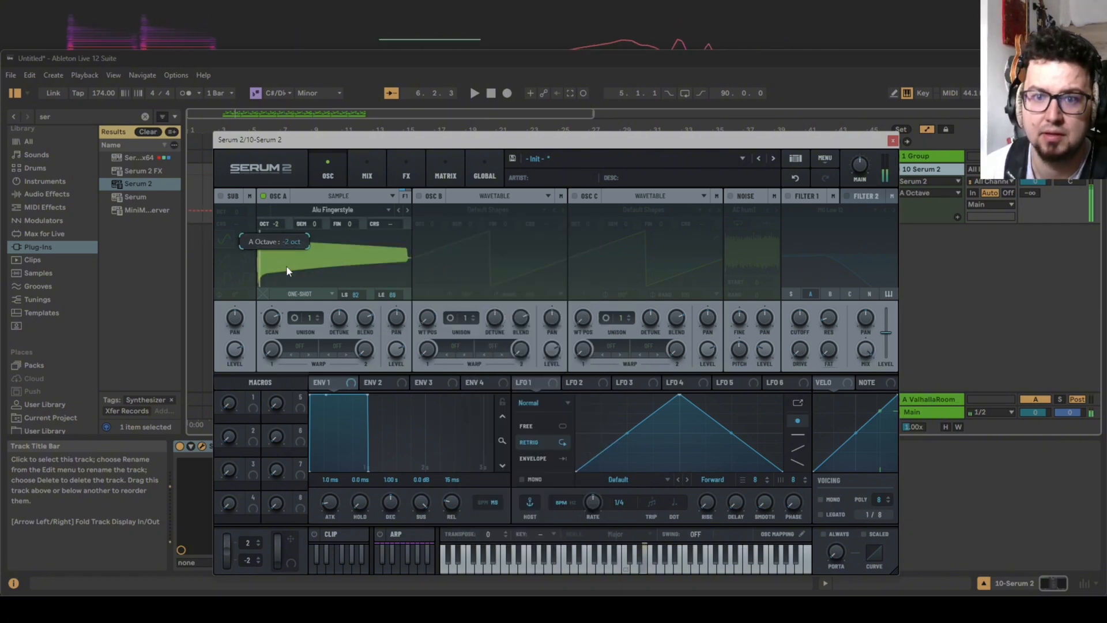
key(d)
drag(397, 348, 396, 334)
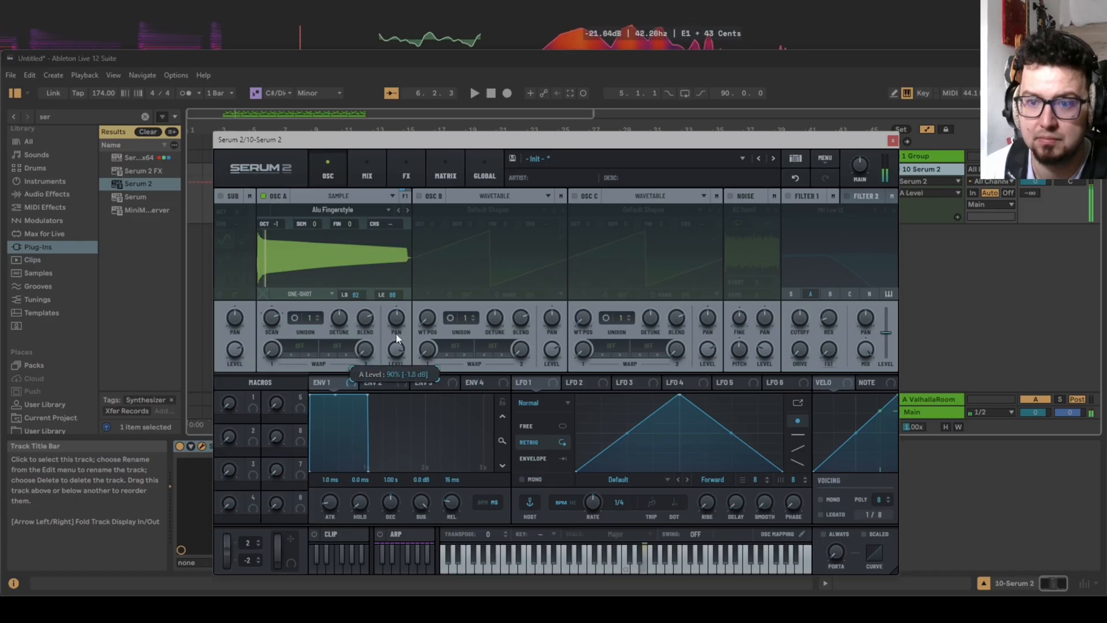
key(d)
key(d)
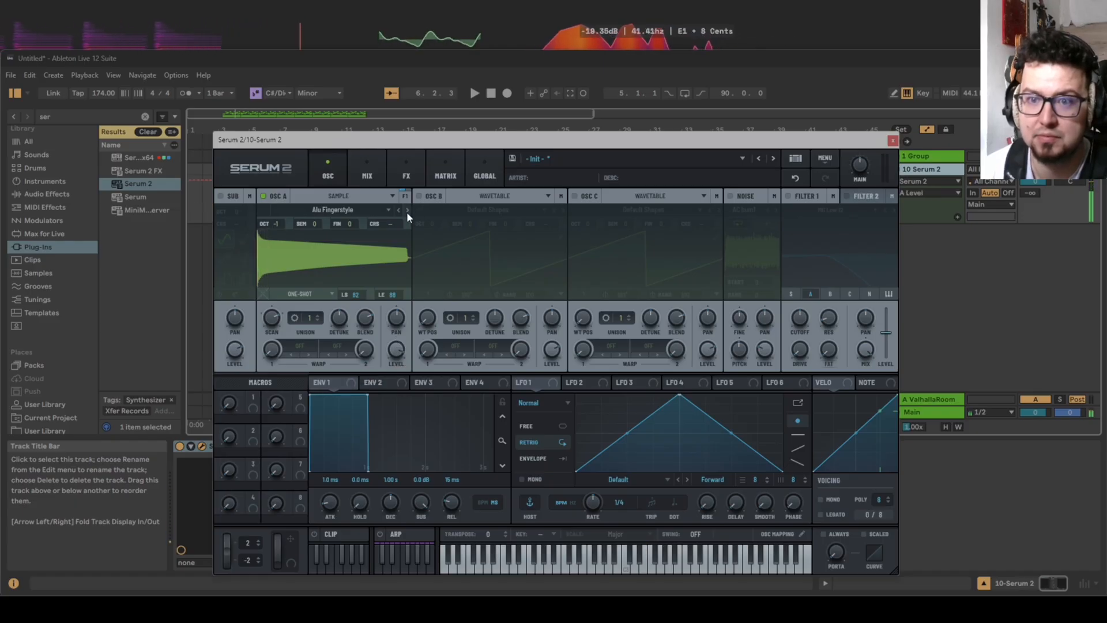
Audition the neighbouring factory bass samples in oscillator A, including Clean 808 and Impactii, and settle on Alu Slap.
click(408, 211)
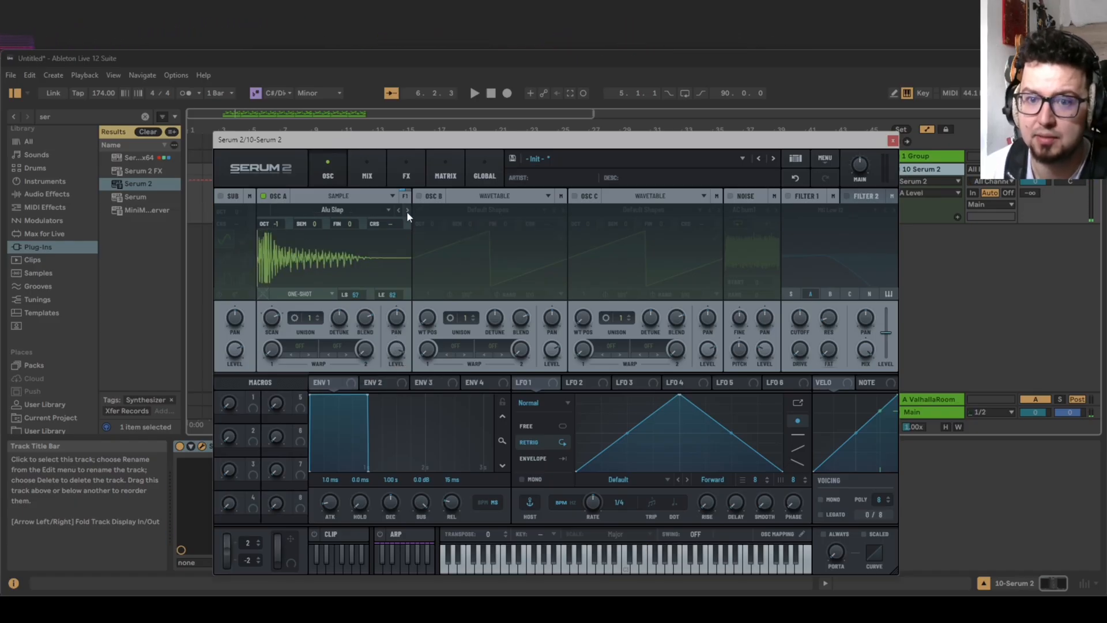
key(d)
key(d)
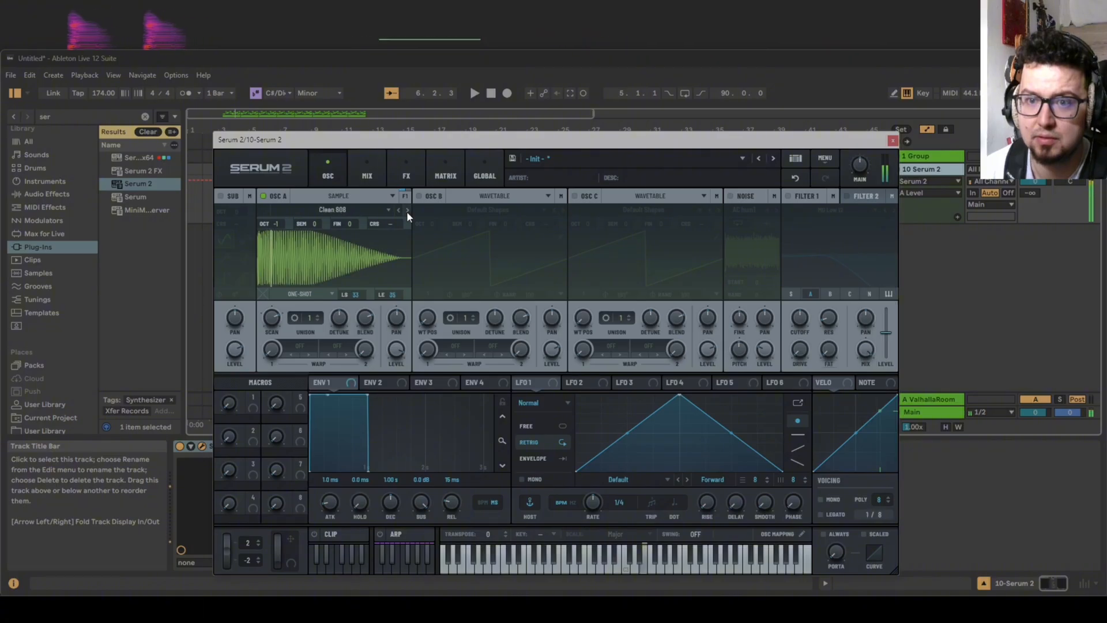
key(d)
click(407, 210)
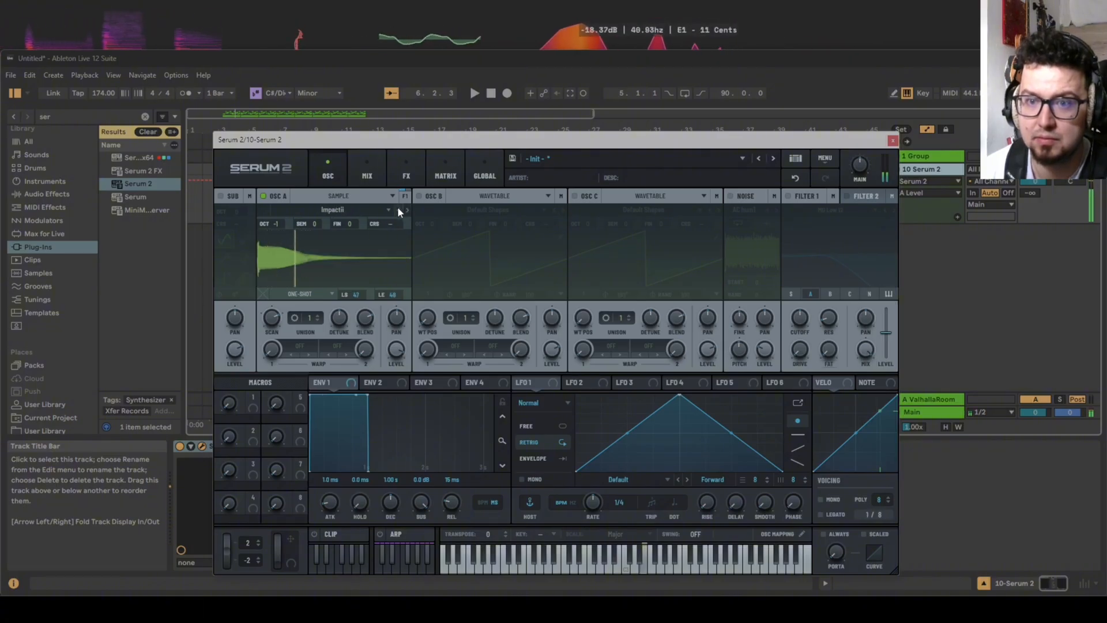
click(398, 209)
key(d)
click(398, 210)
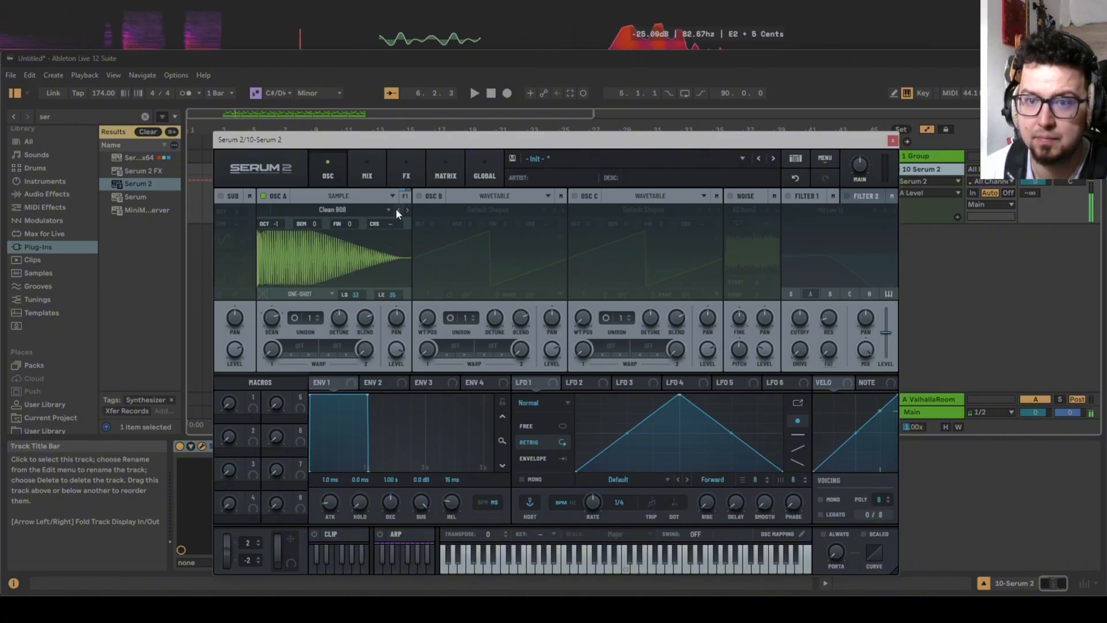
key(d)
key(d)
key(d)
key(d)
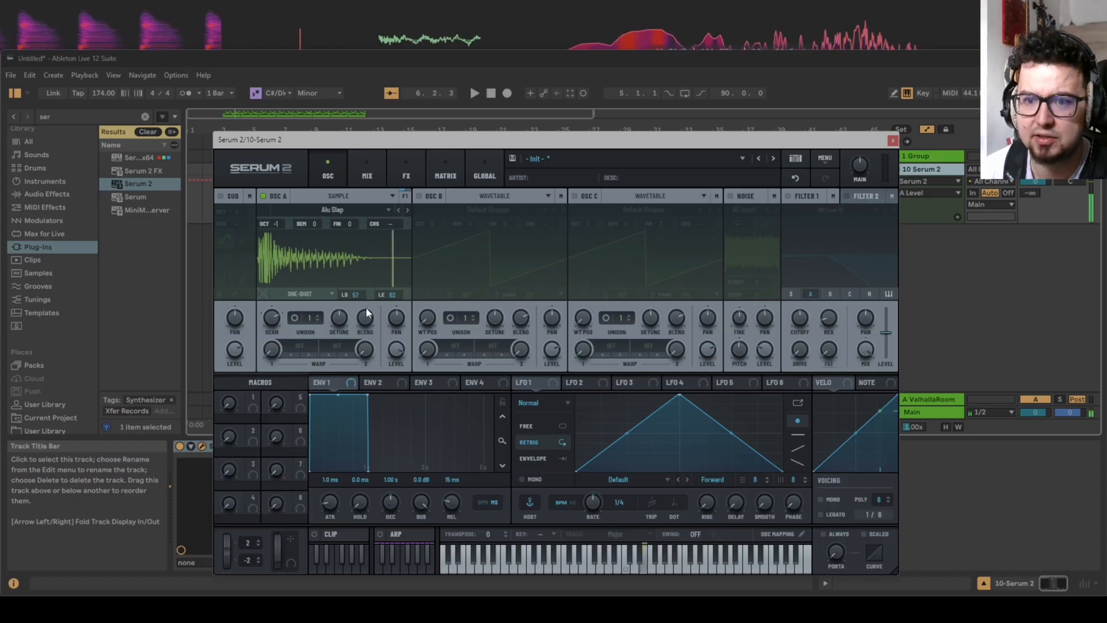
Enable oscillator B and switch it to Sample mode.
click(419, 197)
click(499, 209)
click(496, 196)
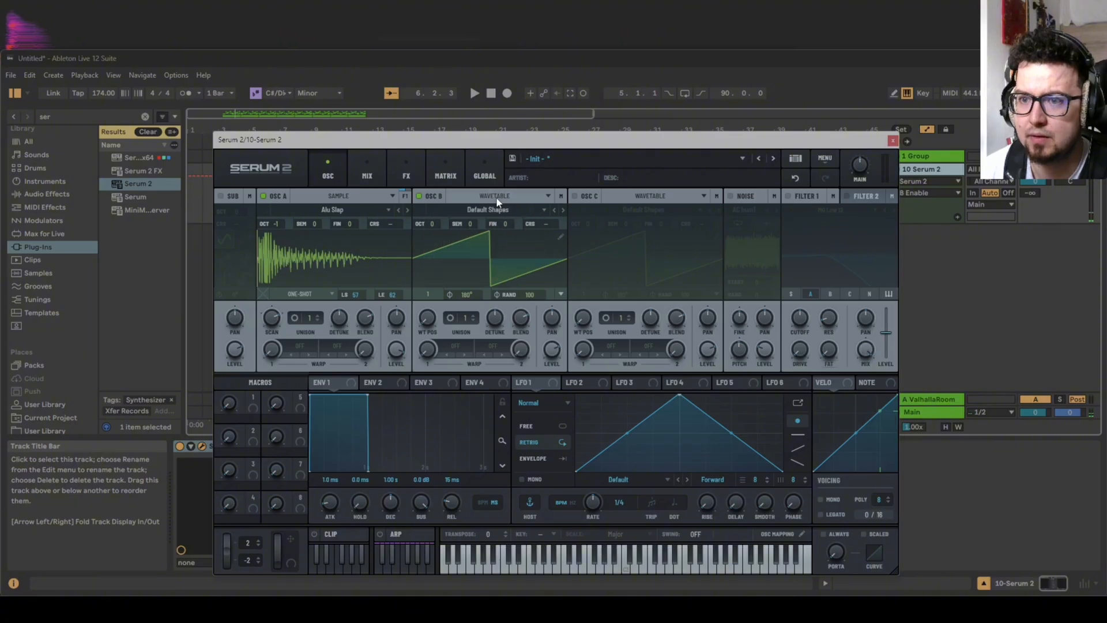
click(496, 196)
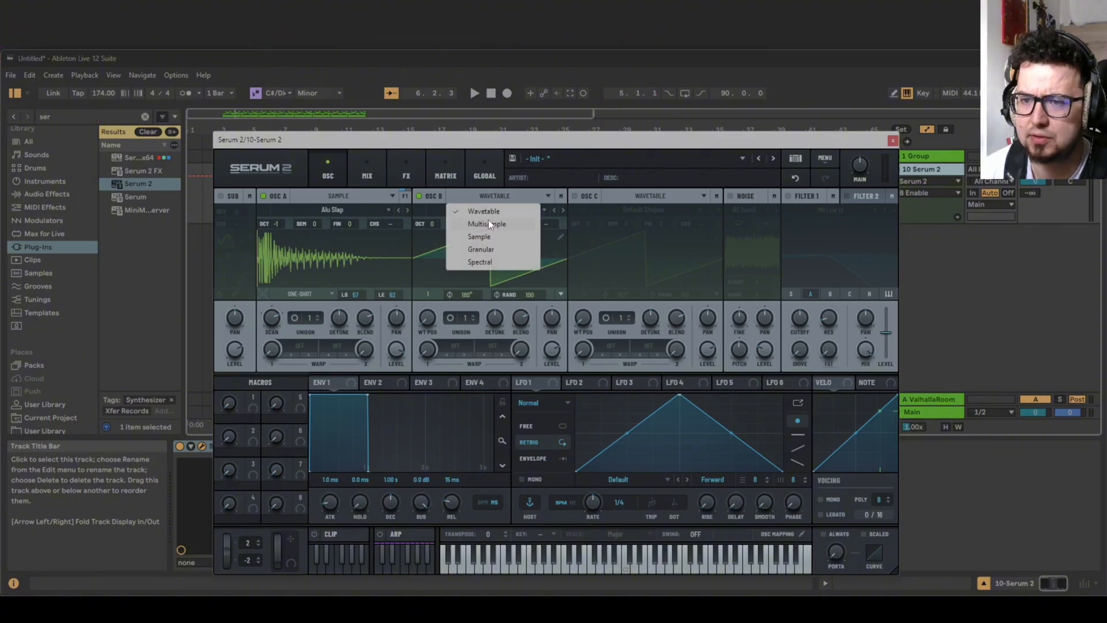
click(485, 235)
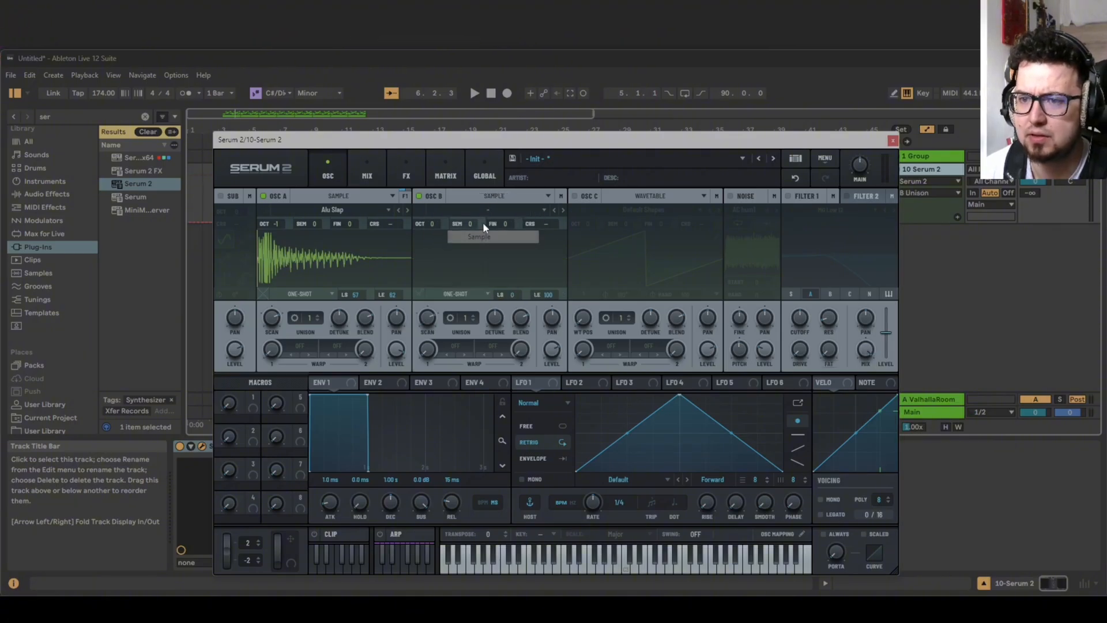
Load the factory brass sample Brass Wall Low into oscillator B, trying Horn Stab Emin before returning to it.
click(531, 209)
mouse_move(496, 228)
mouse_move(567, 223)
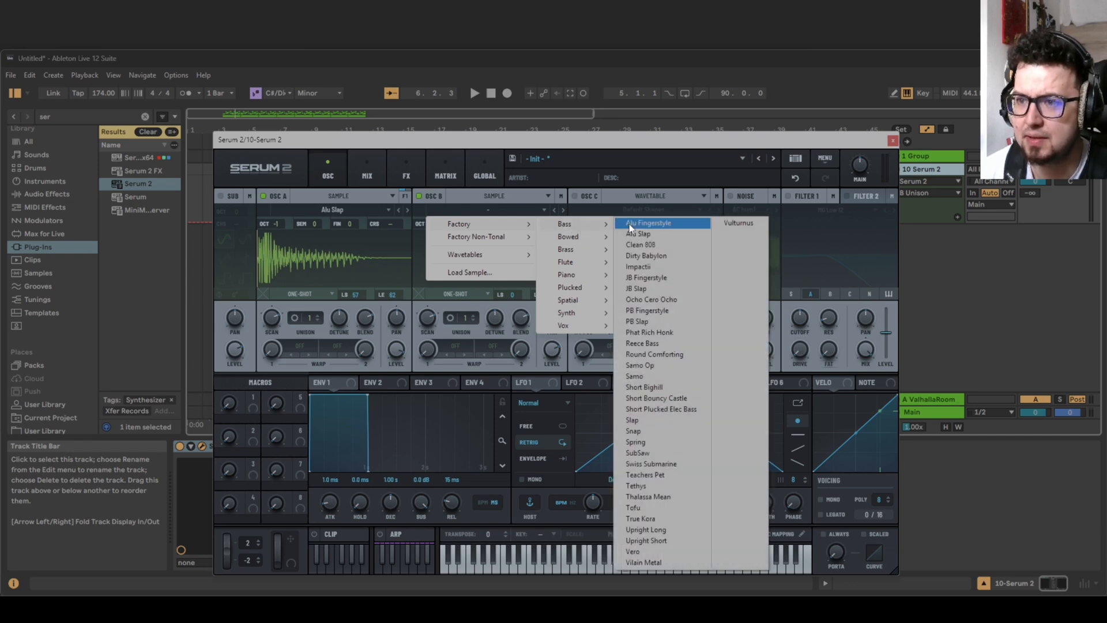
click(638, 248)
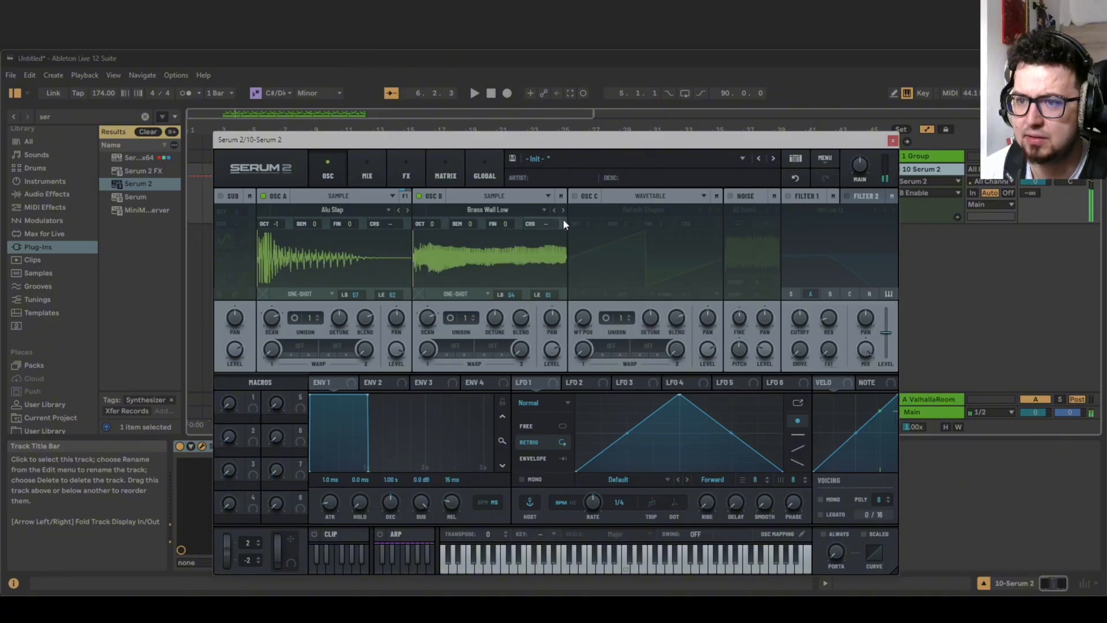
click(563, 209)
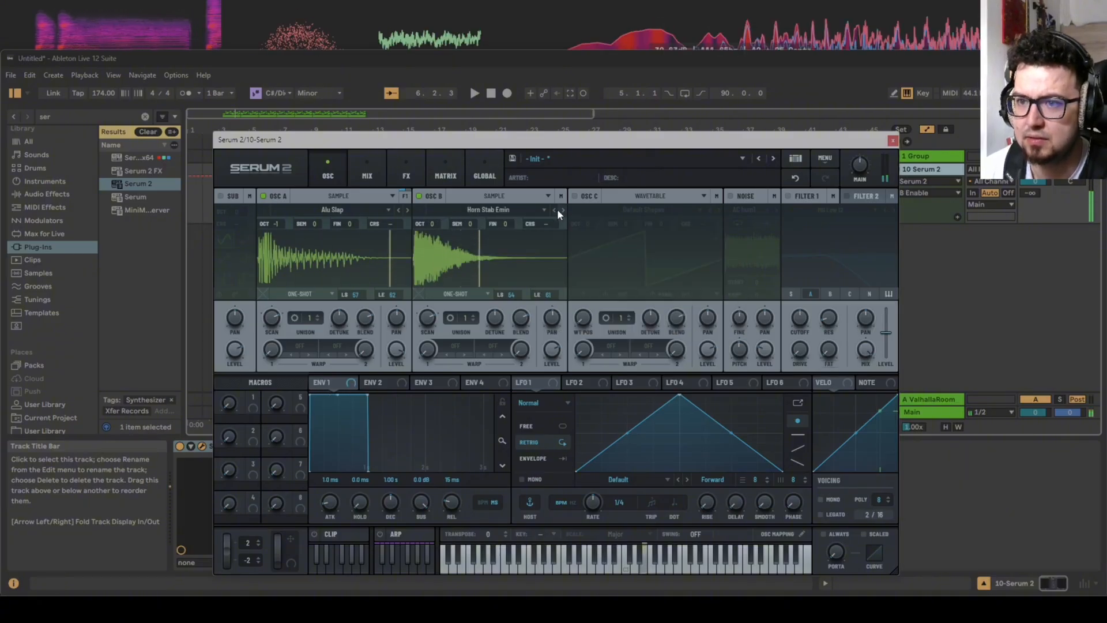
click(553, 209)
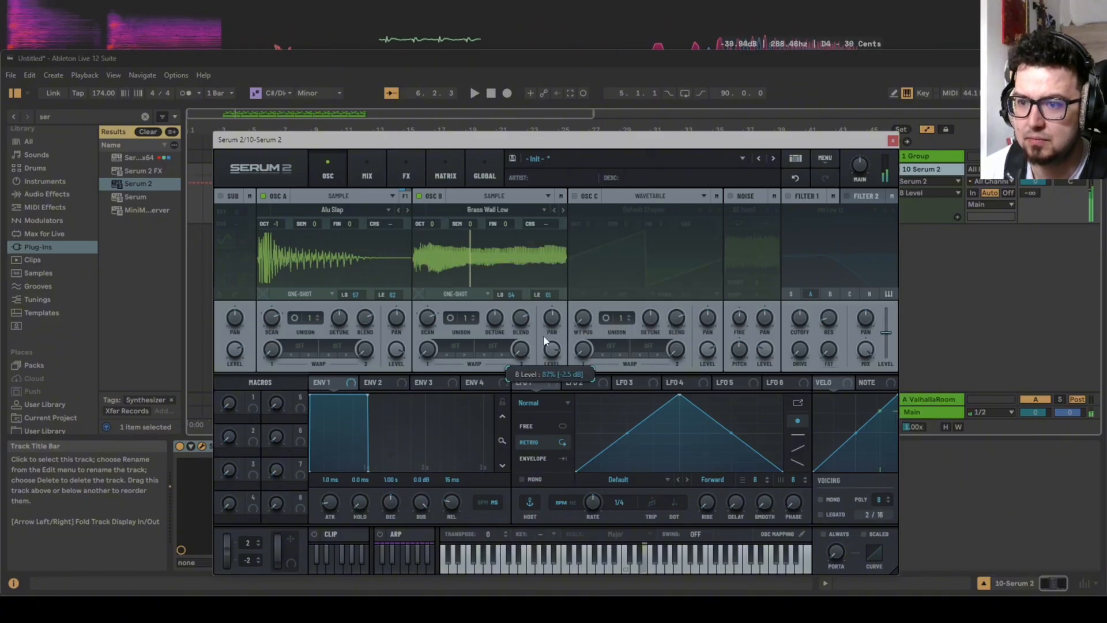
Enable oscillator C and switch it to Sample mode.
click(574, 196)
click(642, 196)
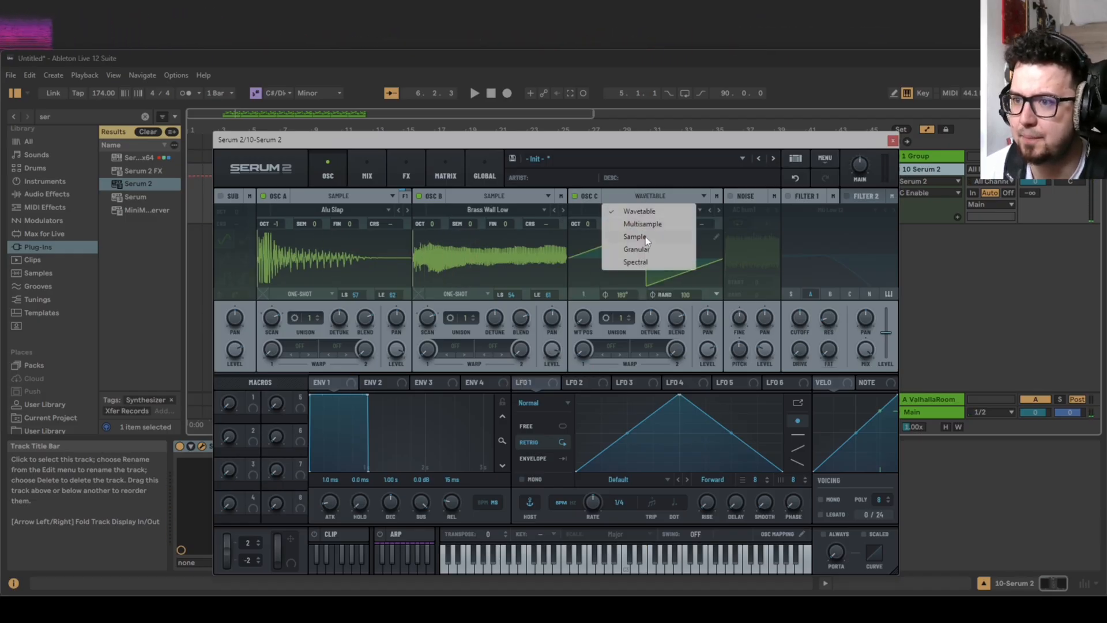
click(684, 236)
Load the factory bass sample Clean 808 into oscillator C and audition the following samples up to PB Fingerstyle.
click(670, 207)
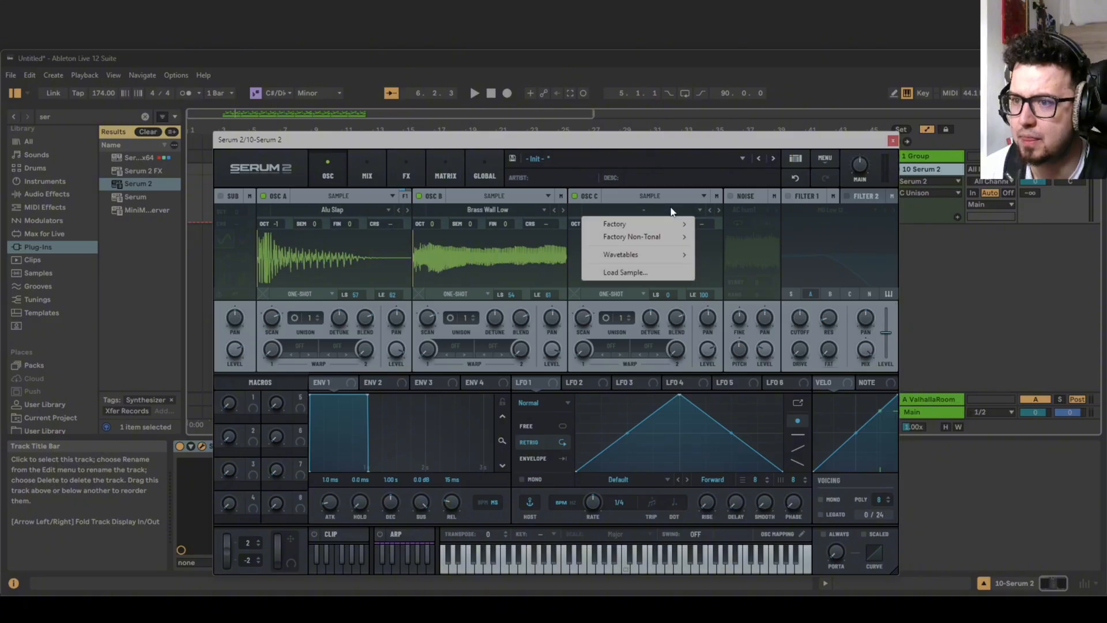
mouse_move(659, 226)
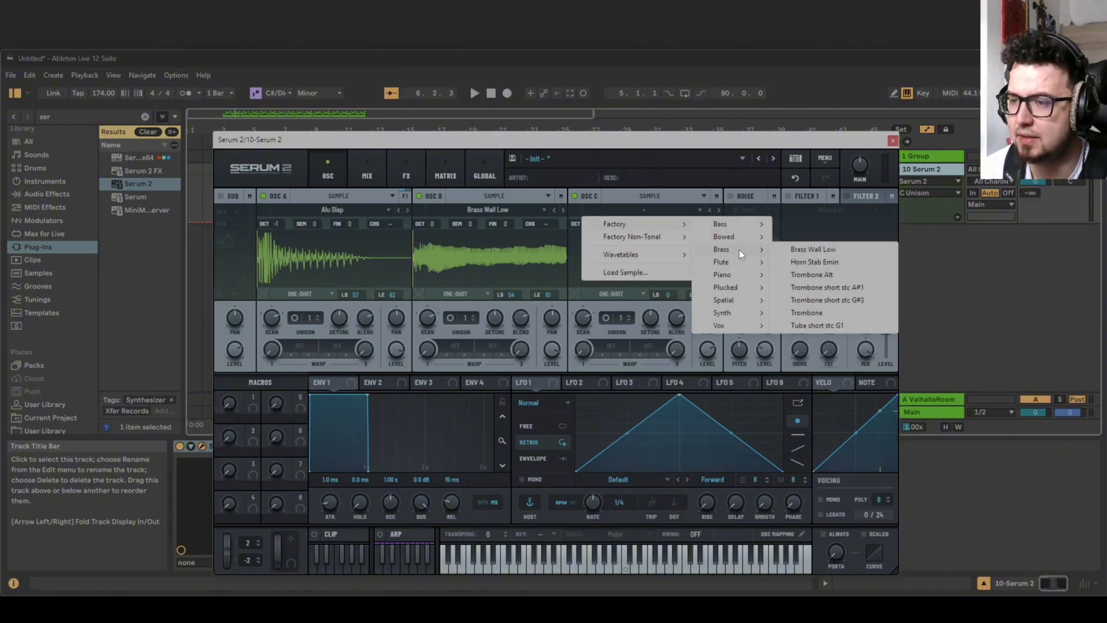
mouse_move(738, 227)
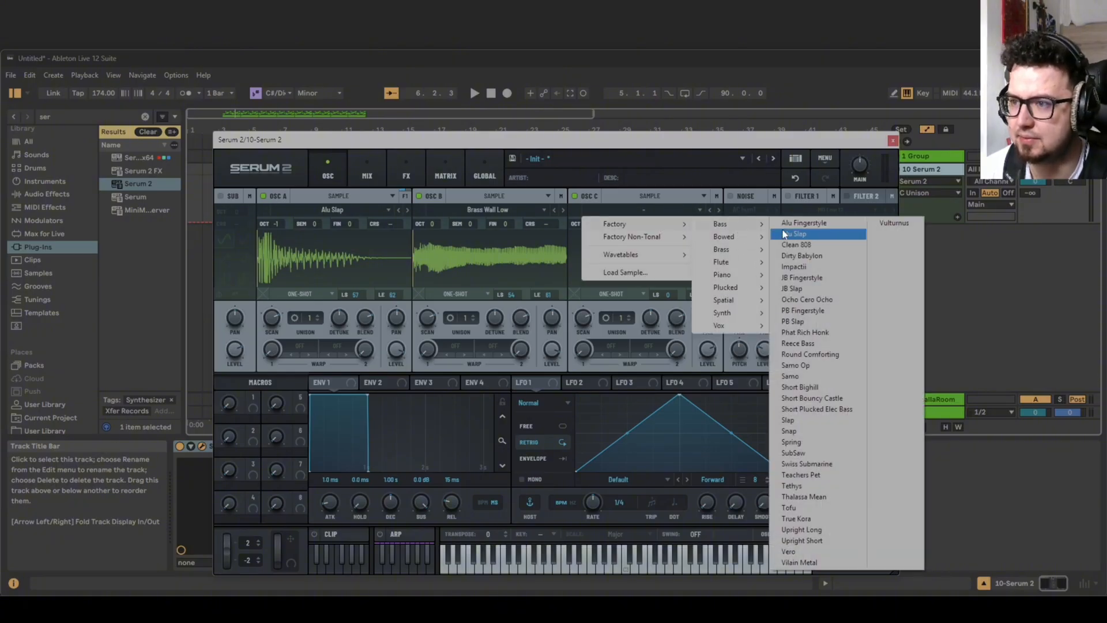
click(784, 237)
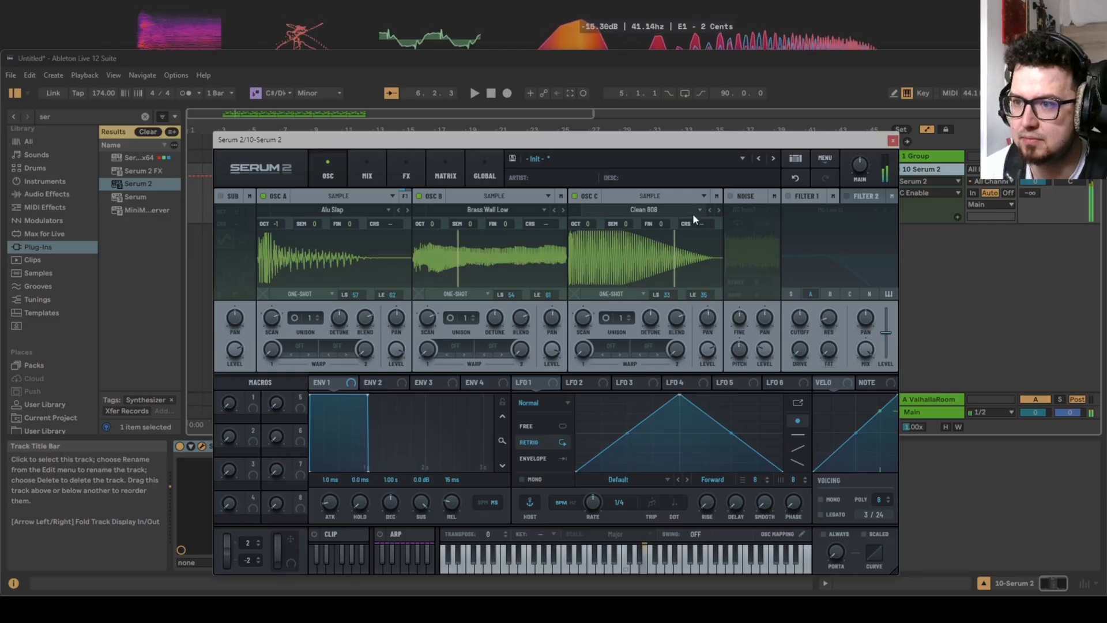
click(720, 211)
click(719, 210)
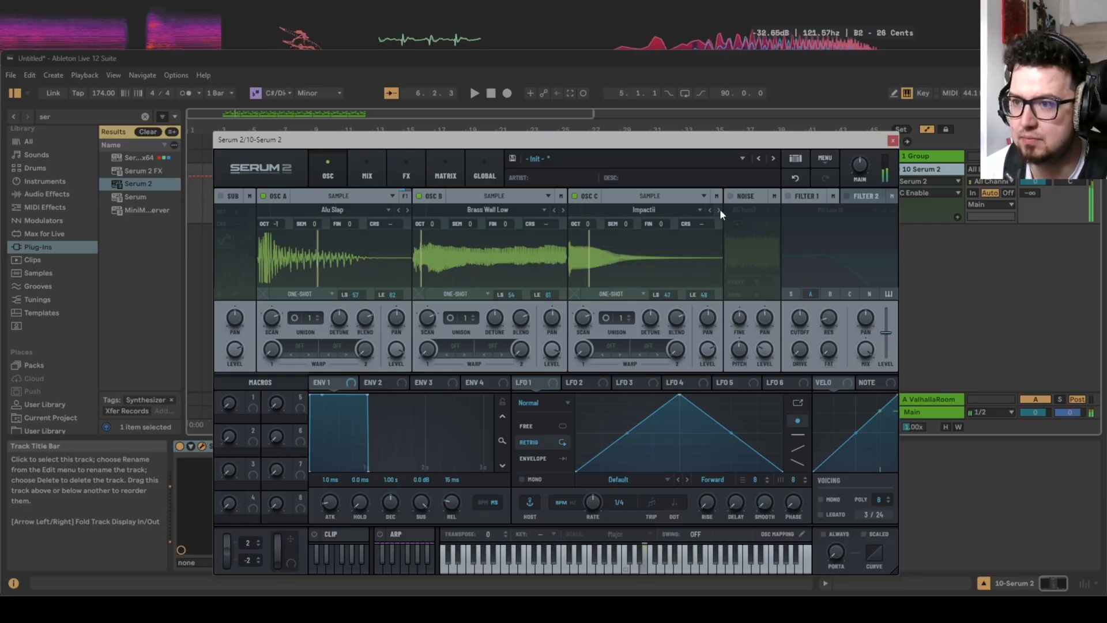
click(720, 210)
click(720, 210)
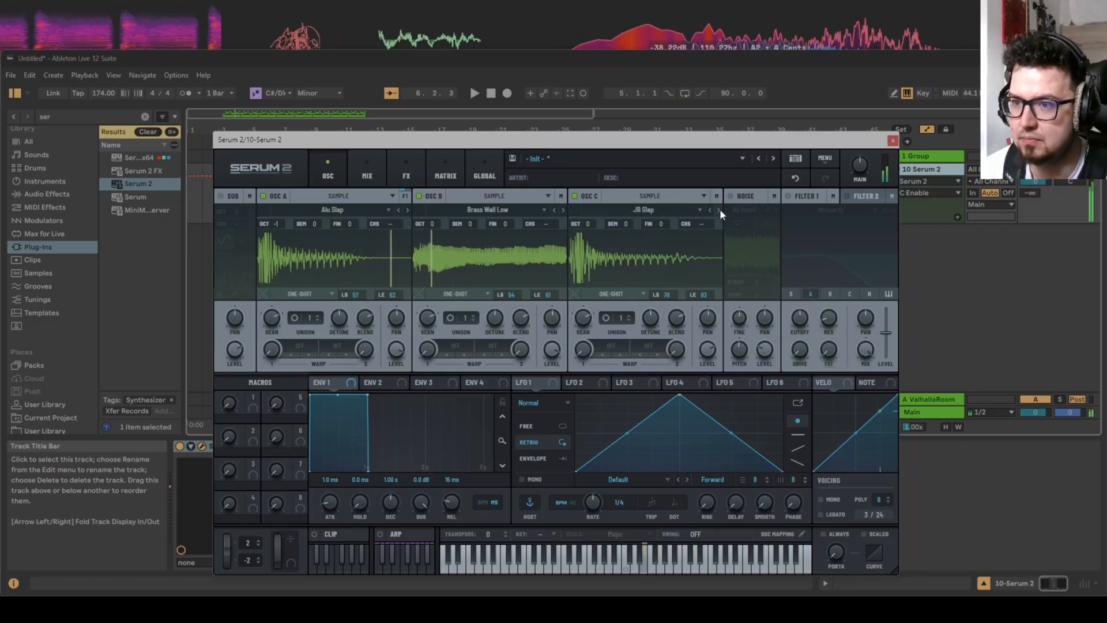
click(720, 211)
click(719, 211)
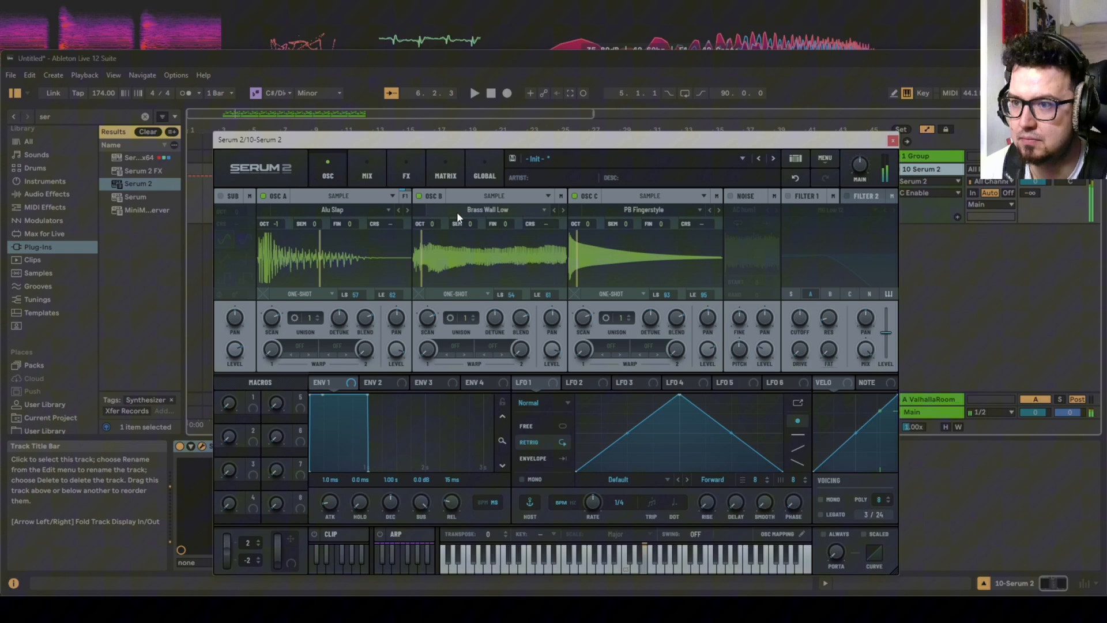
Turn off oscillators A and B, advance oscillator C to the Reece Bass sample and set its octave to -1.
click(419, 196)
click(263, 195)
click(718, 210)
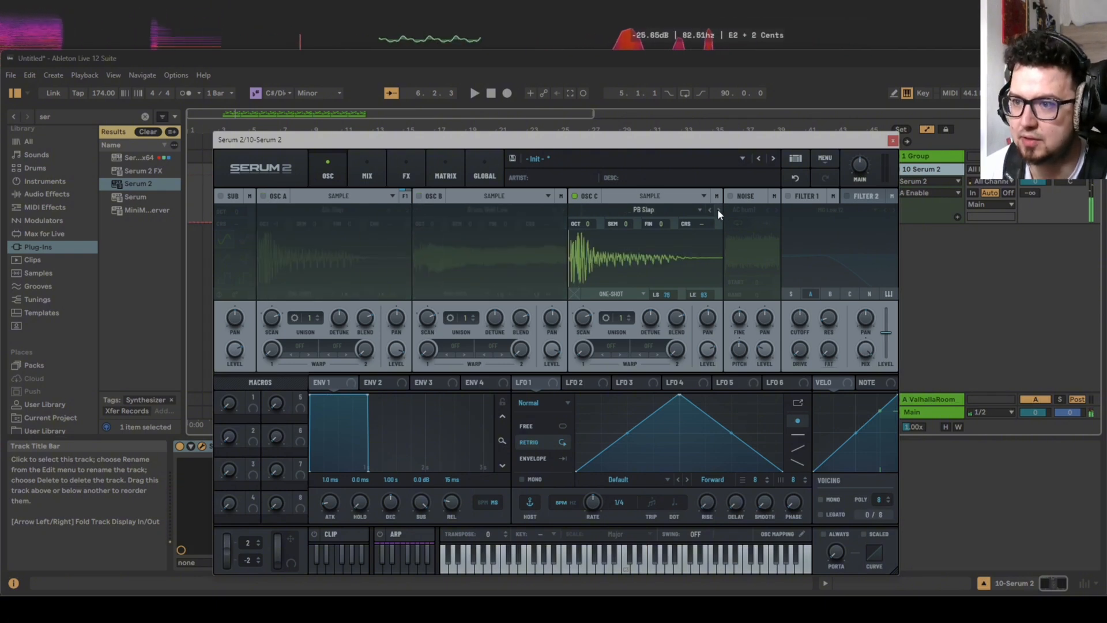
click(719, 210)
click(719, 210)
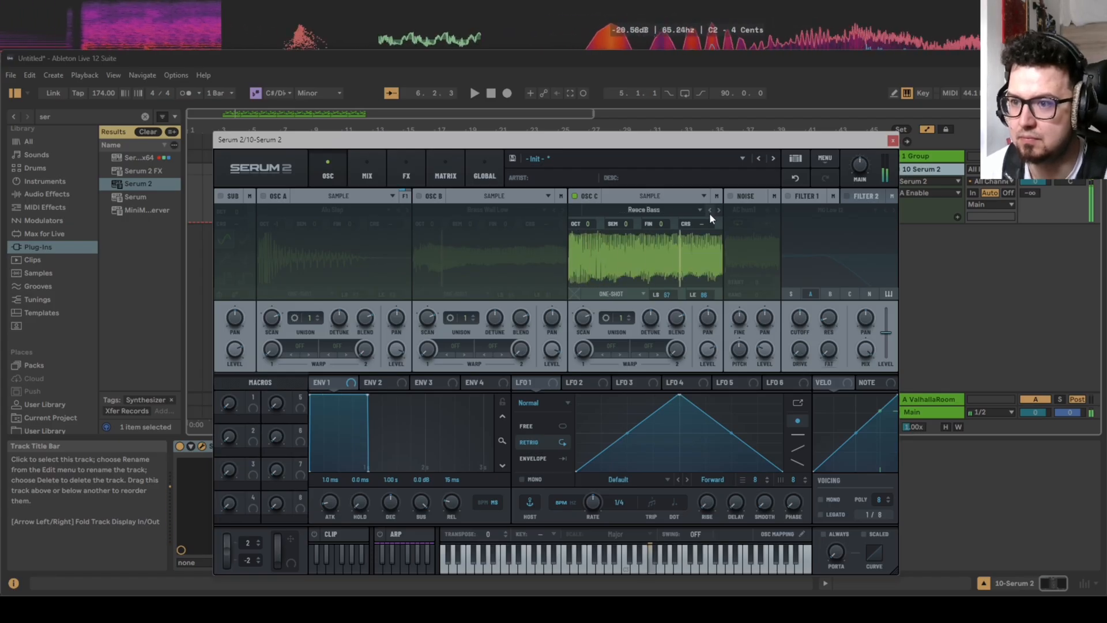
drag(591, 226, 593, 238)
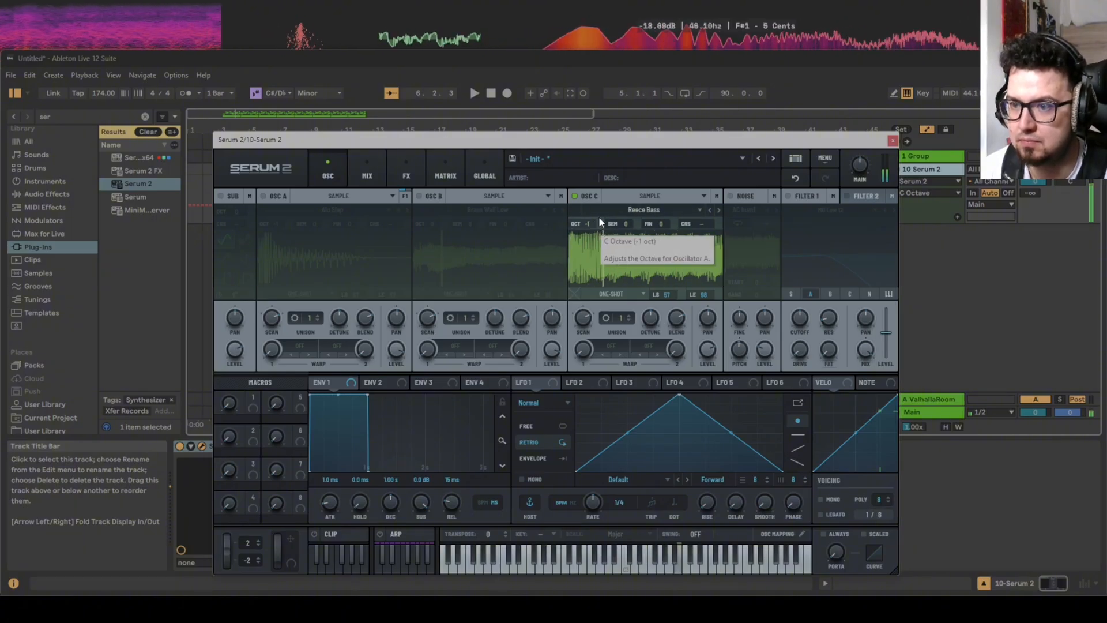
Audition the following factory bass samples in oscillator C, including Samo Op, Spring and Tethys, and settle on True Kora.
click(718, 211)
click(716, 210)
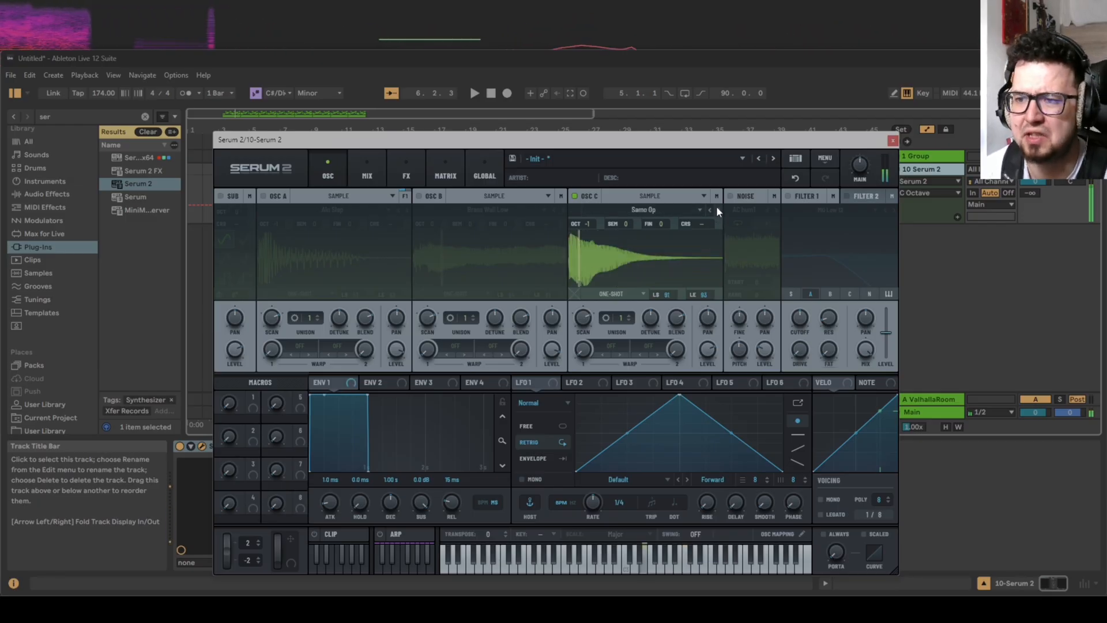
click(717, 208)
click(716, 209)
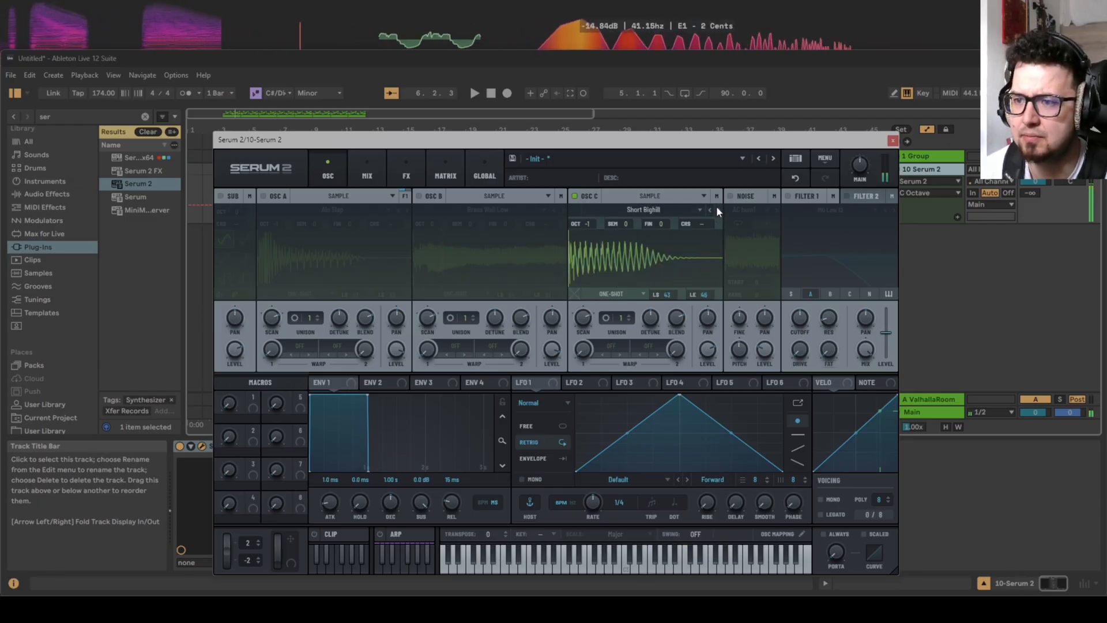
click(717, 210)
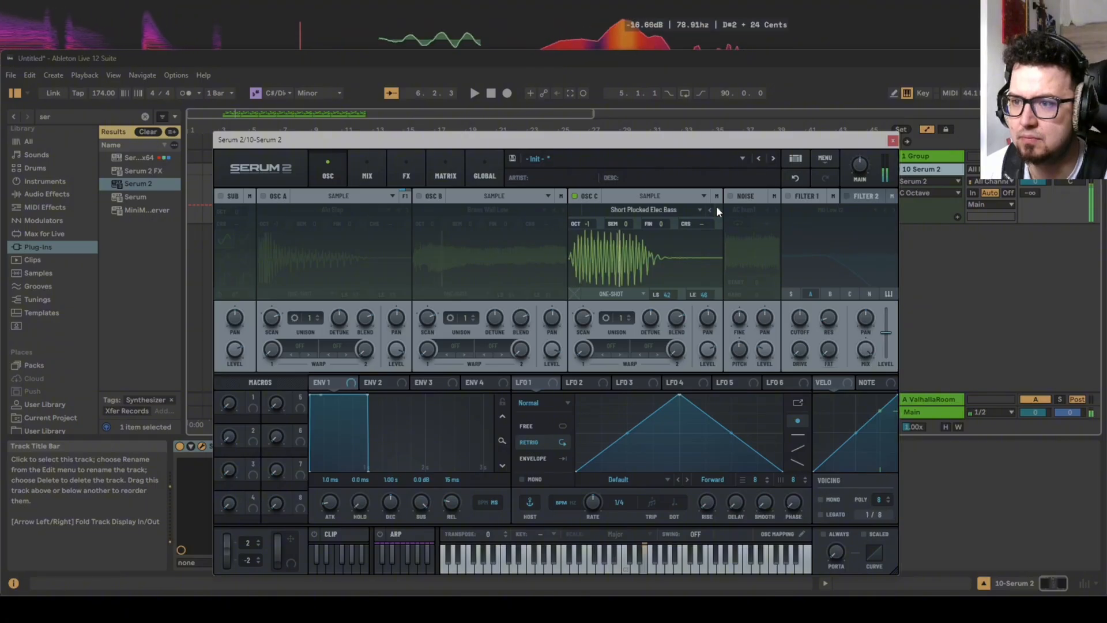
click(717, 210)
click(717, 210)
click(717, 210)
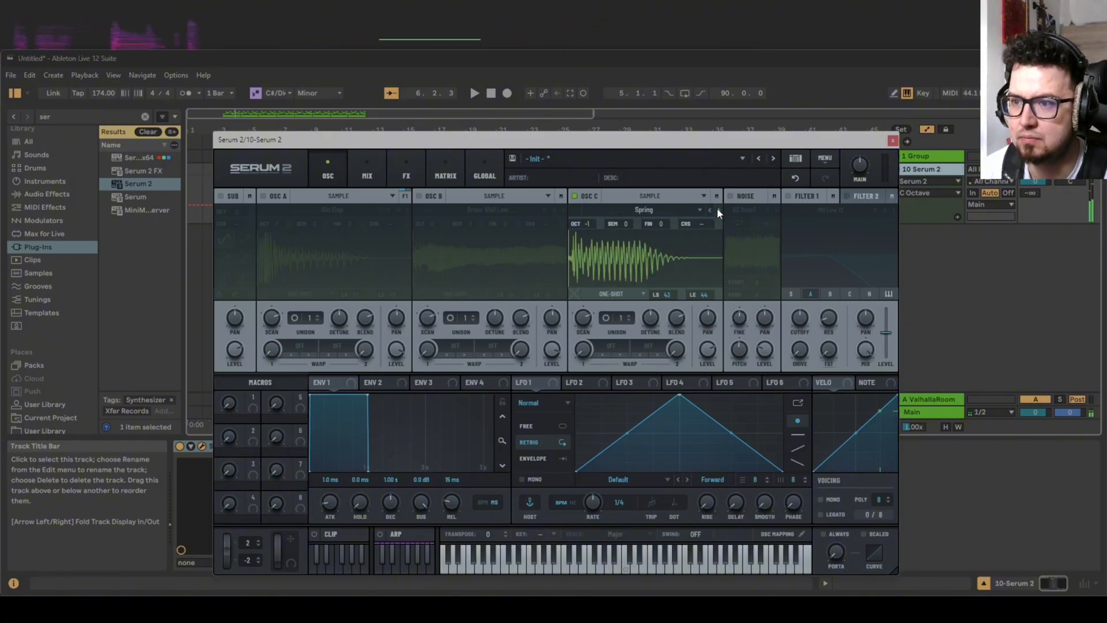
click(718, 210)
click(717, 209)
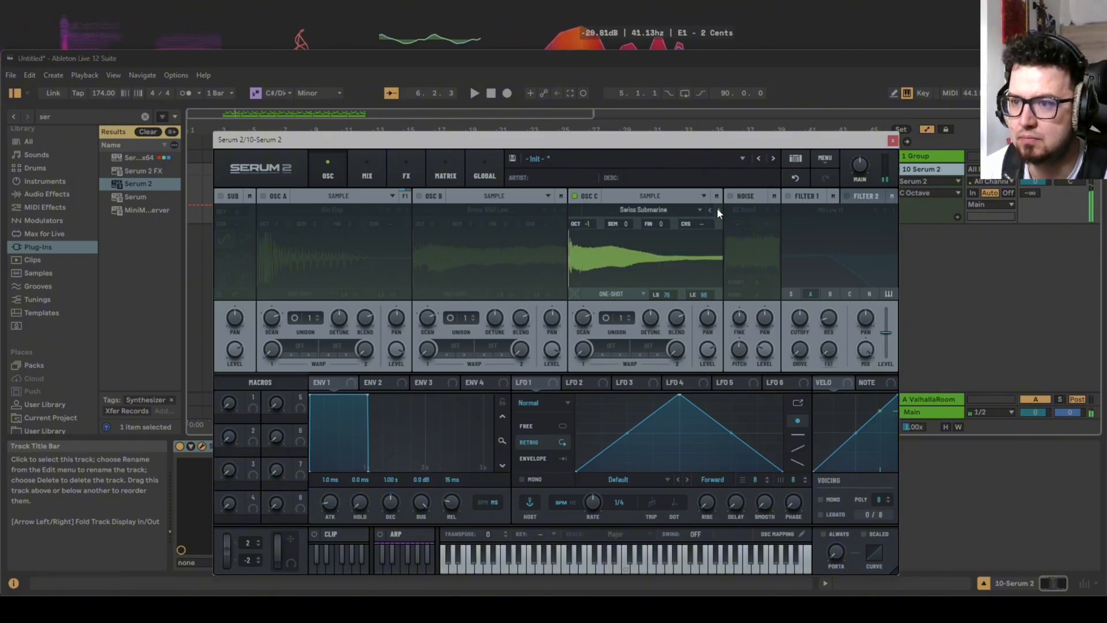
click(717, 210)
click(717, 209)
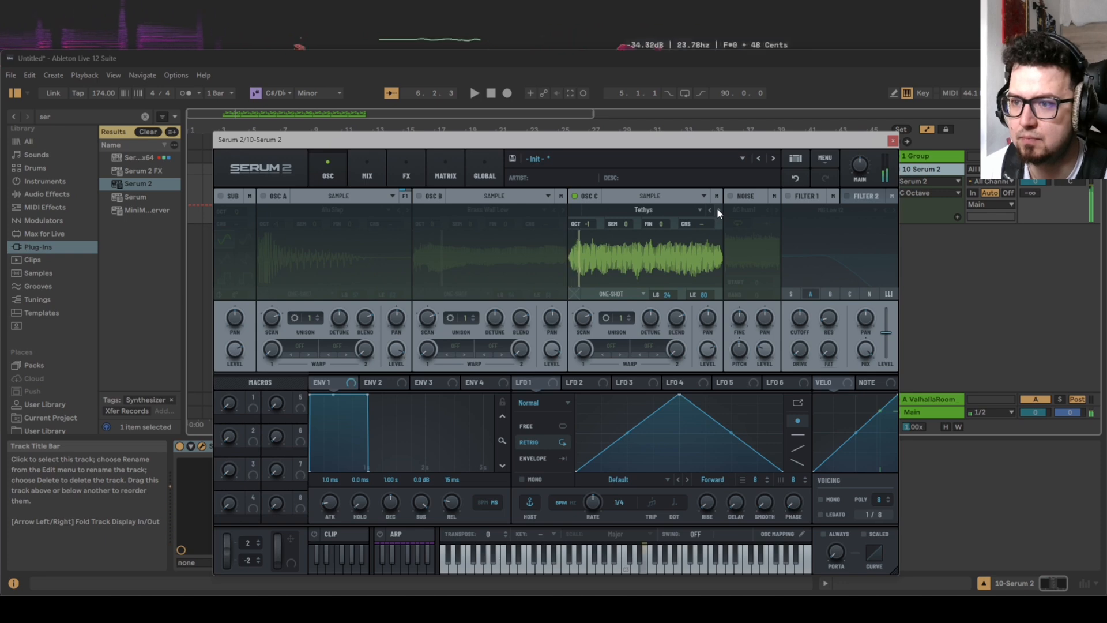
click(717, 210)
click(718, 210)
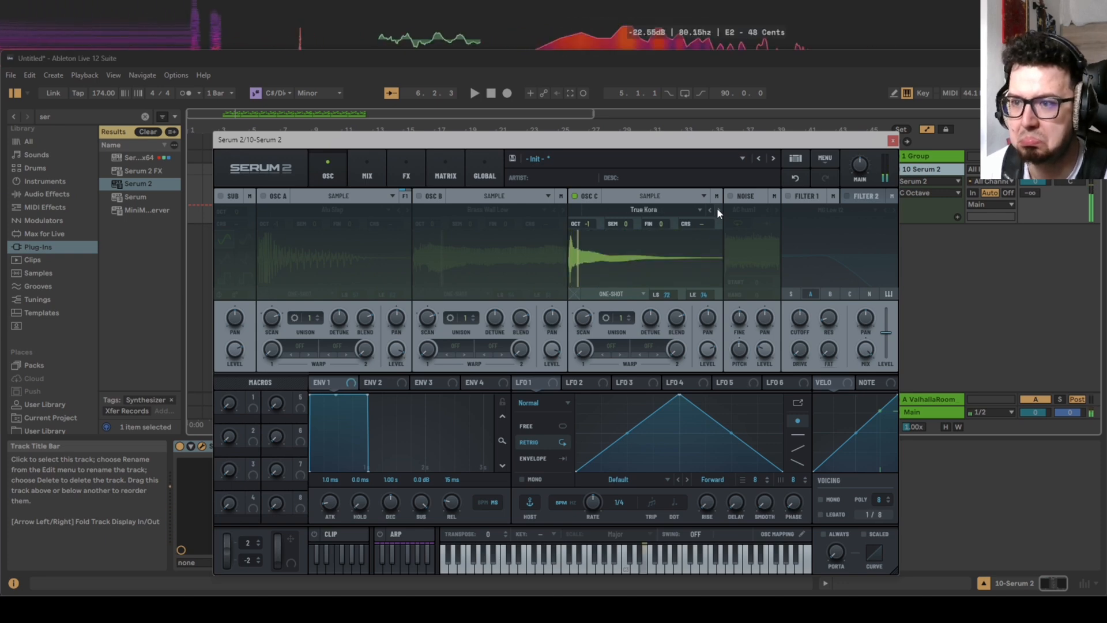
click(717, 210)
click(710, 210)
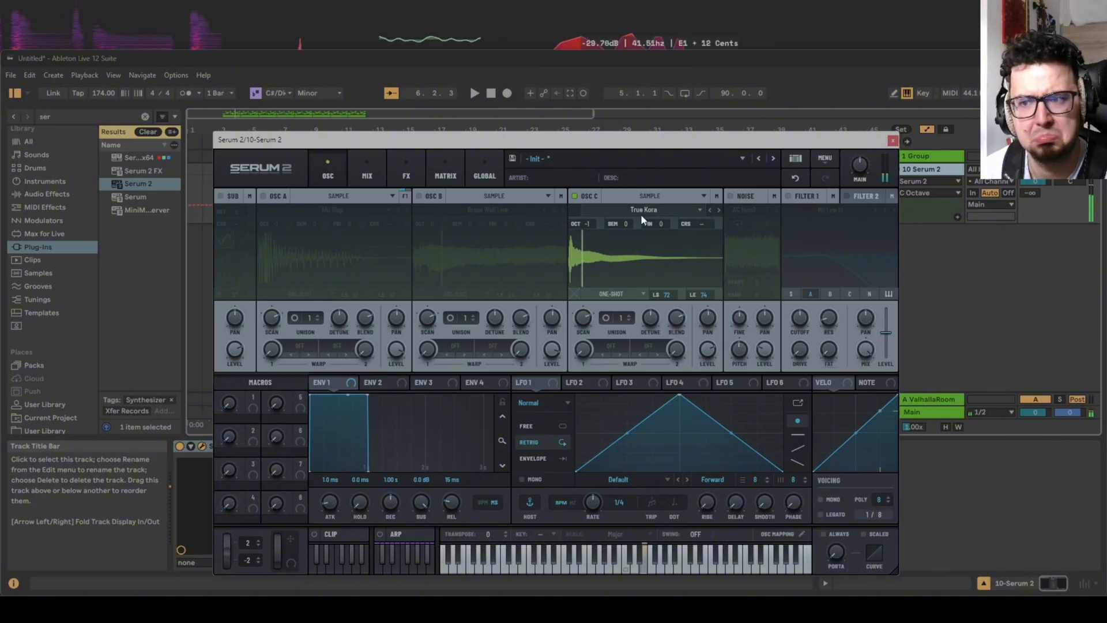
Re-enable oscillator A and load the factory bass sample True Kora into it.
click(263, 196)
click(314, 213)
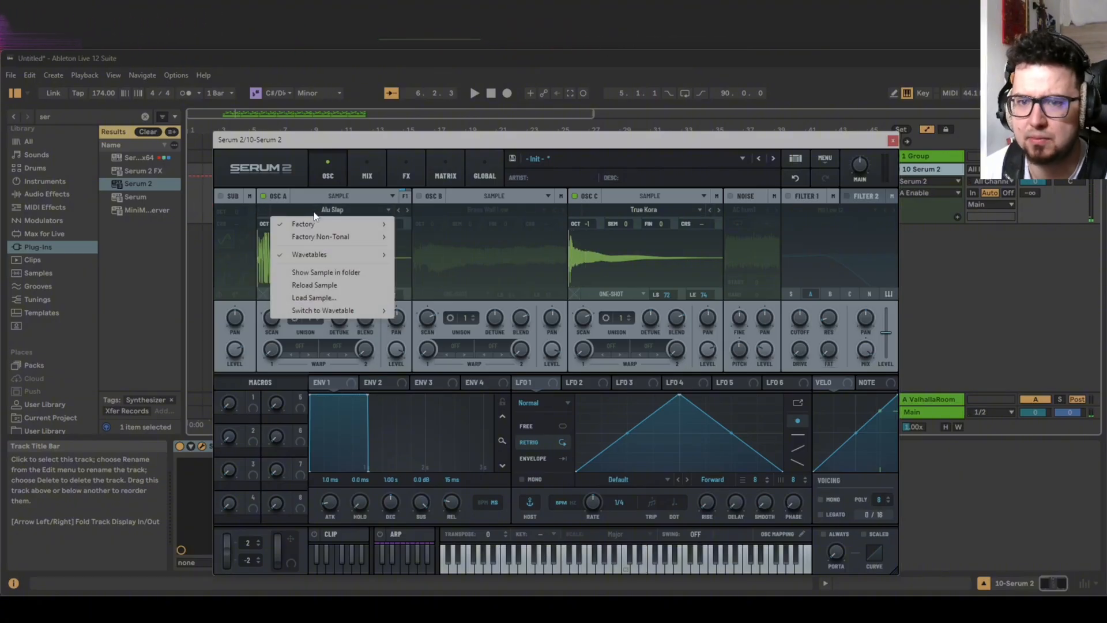
mouse_move(317, 223)
mouse_move(417, 227)
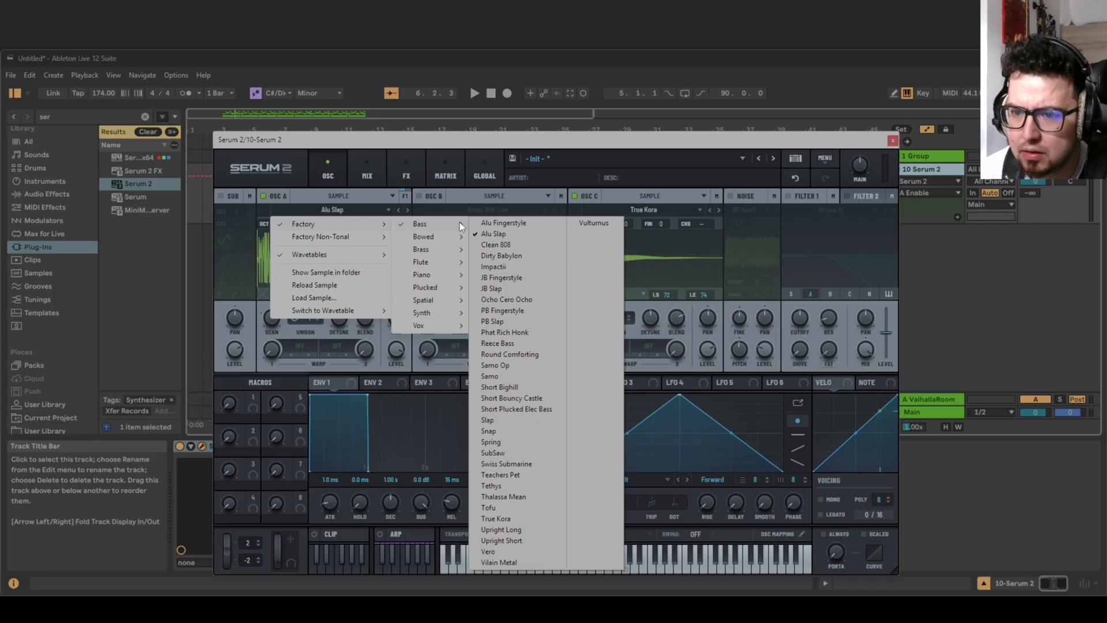
click(510, 519)
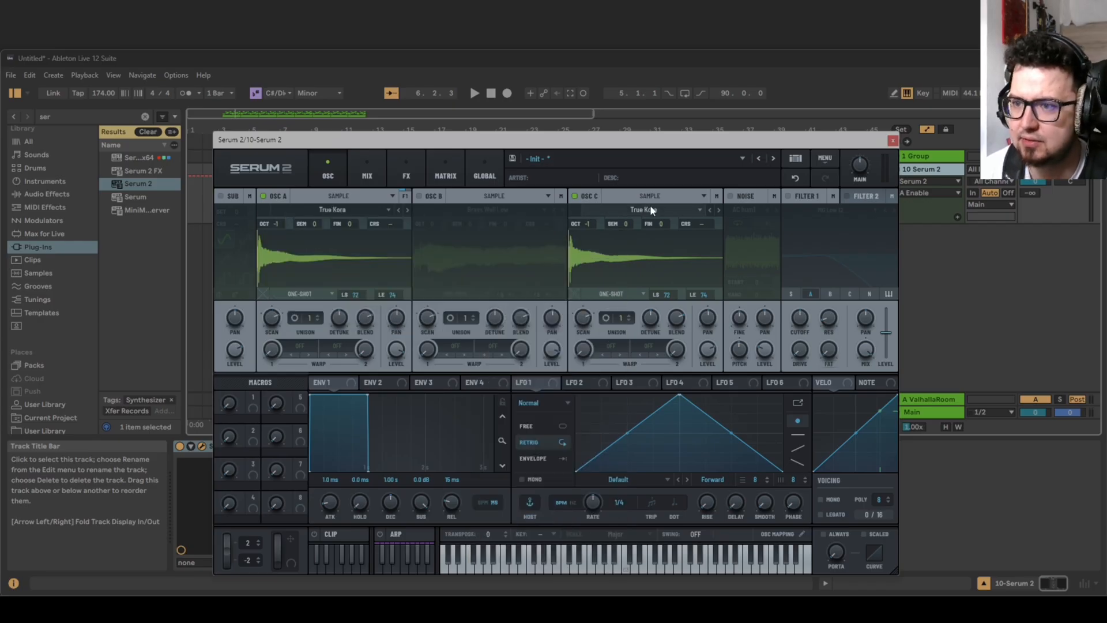
Change oscillator C's sample to Upright Short, trying Vero before returning to it, and set the oscillator's level to 80%.
click(718, 210)
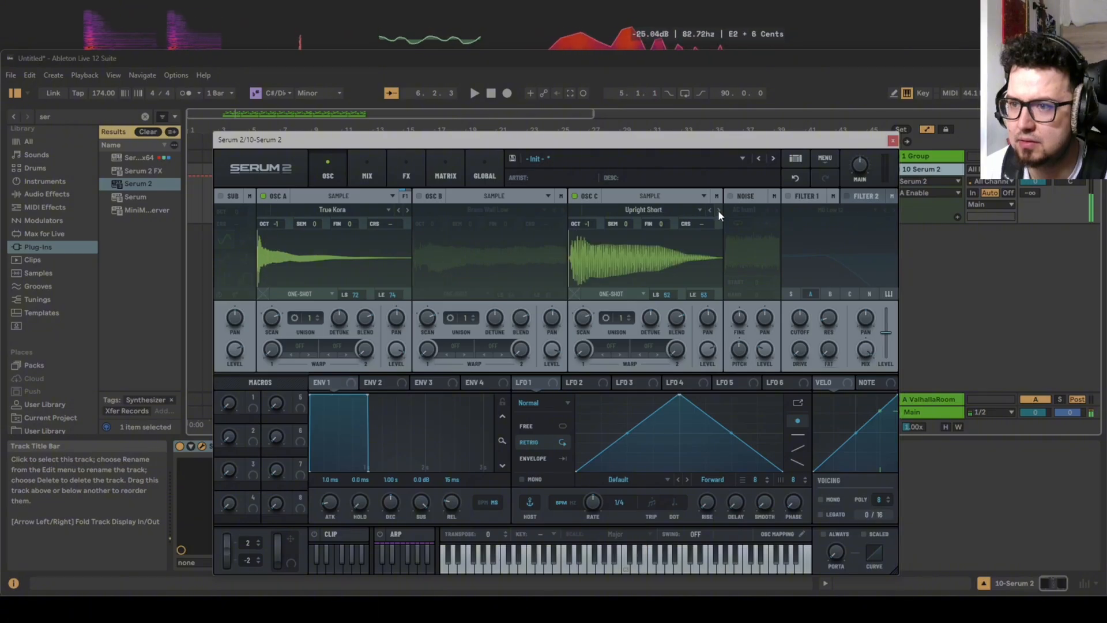
click(718, 210)
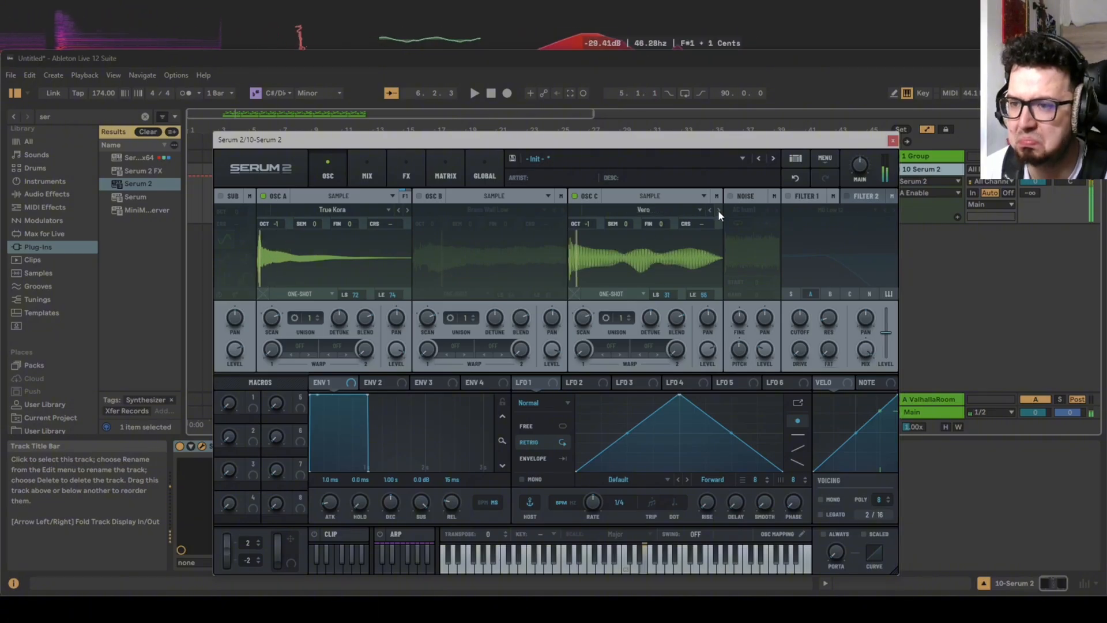
click(710, 209)
click(709, 347)
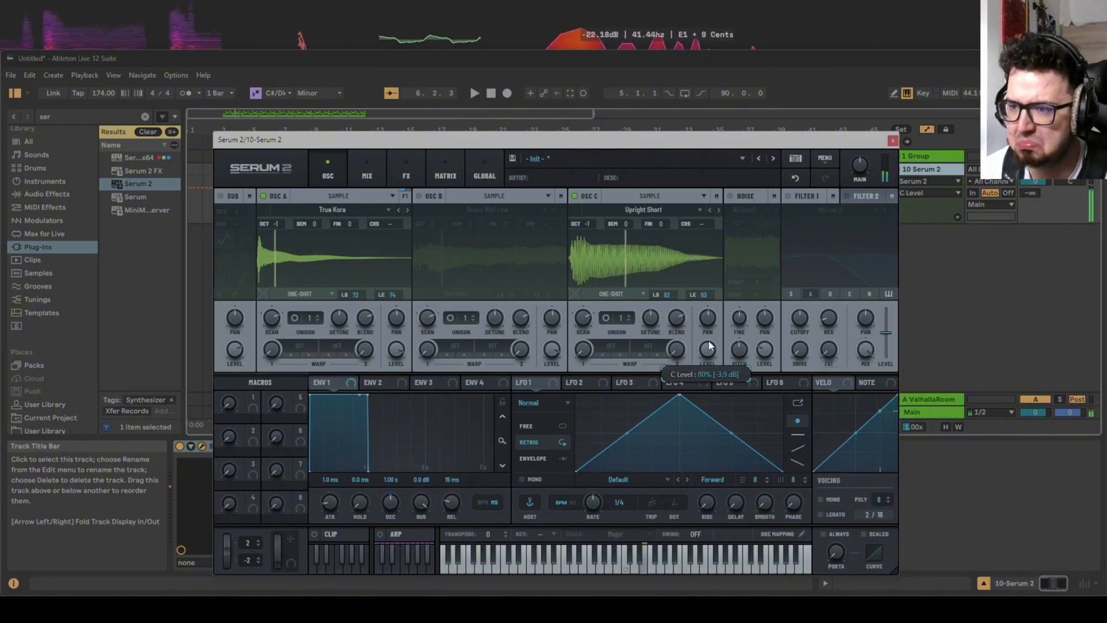
Compare Vero with Upright Short on oscillator C alone, keep Upright Short, and turn oscillators A and B back on.
click(263, 196)
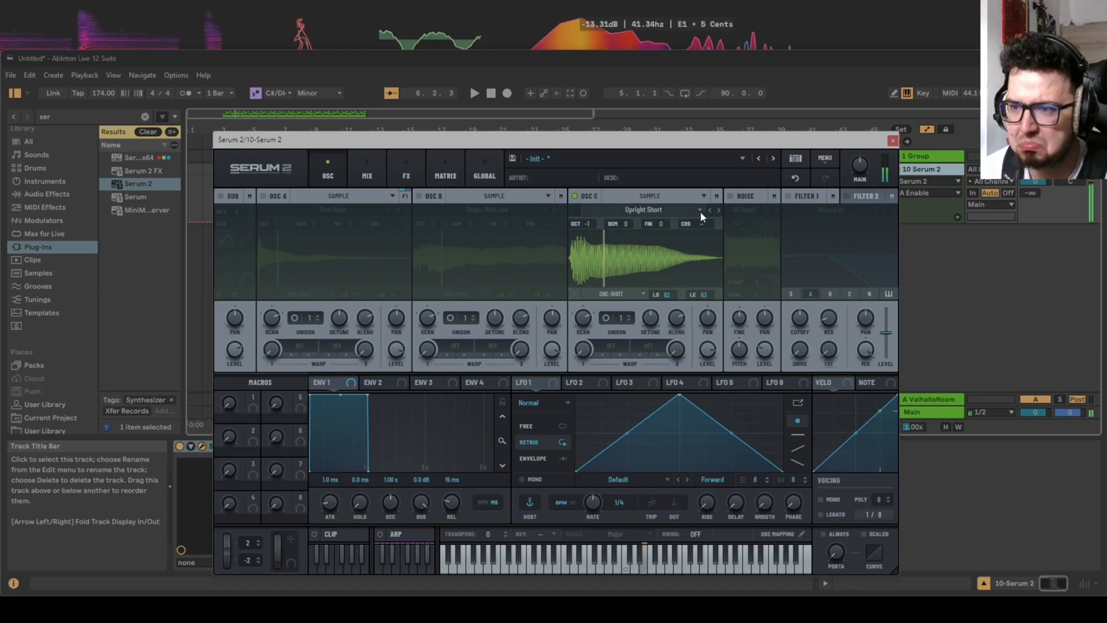
click(718, 210)
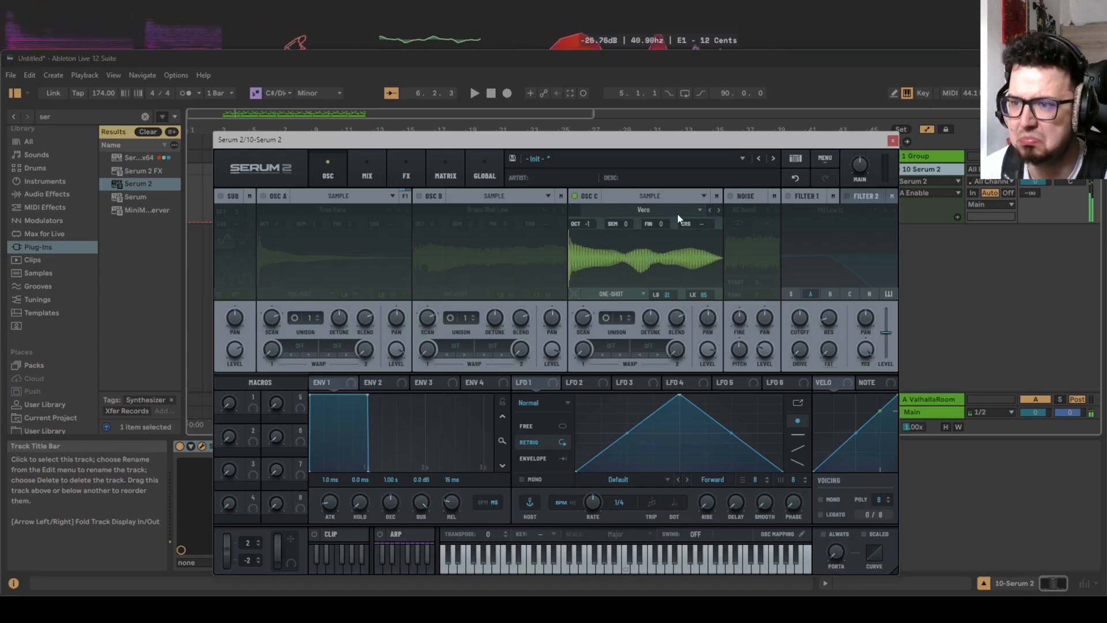
click(709, 210)
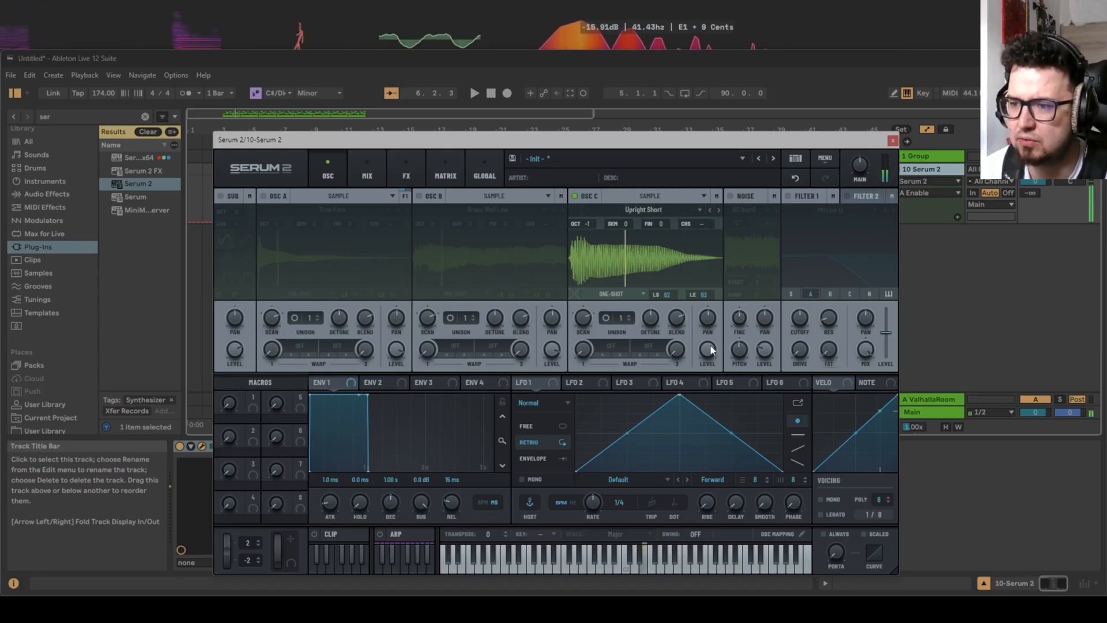
click(418, 196)
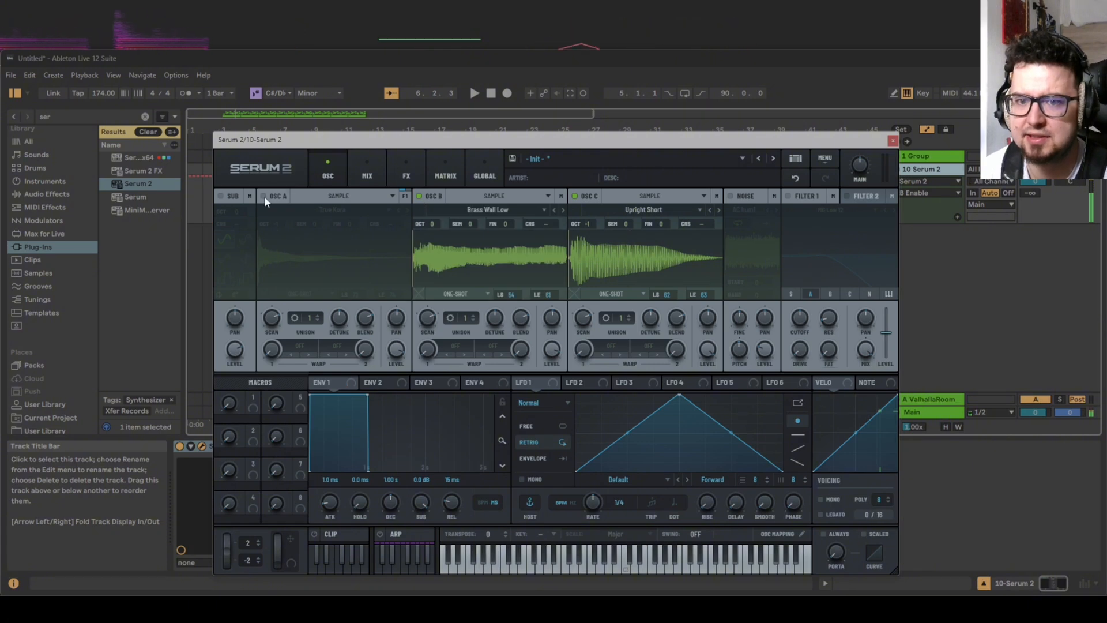
click(264, 196)
Enable Filter 1 with the High 18 type and route oscillators A and B through it.
click(833, 213)
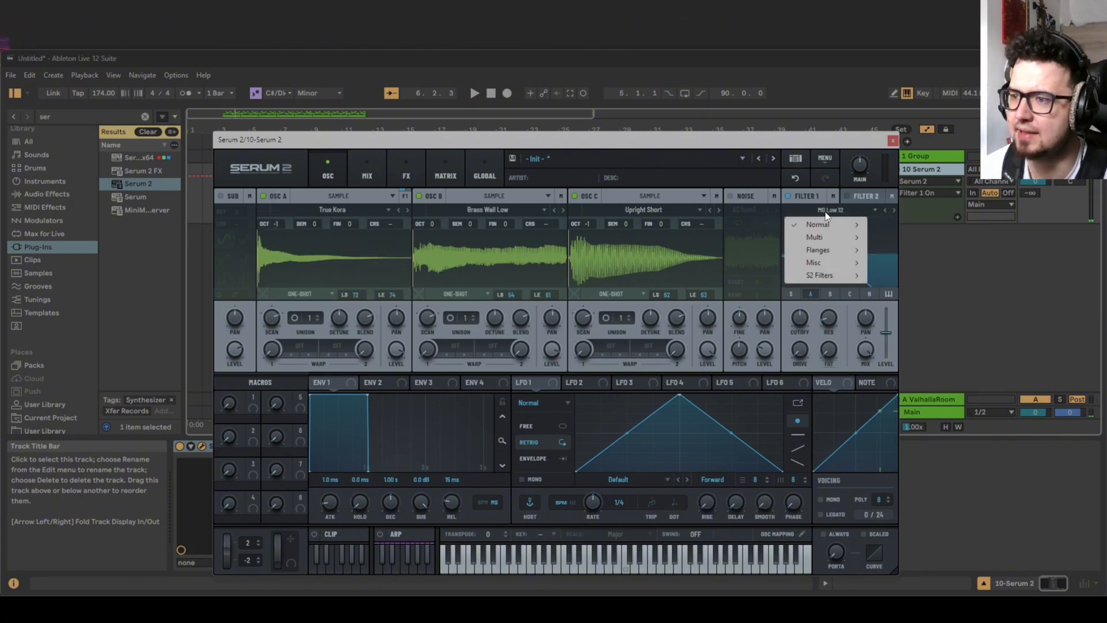
mouse_move(840, 222)
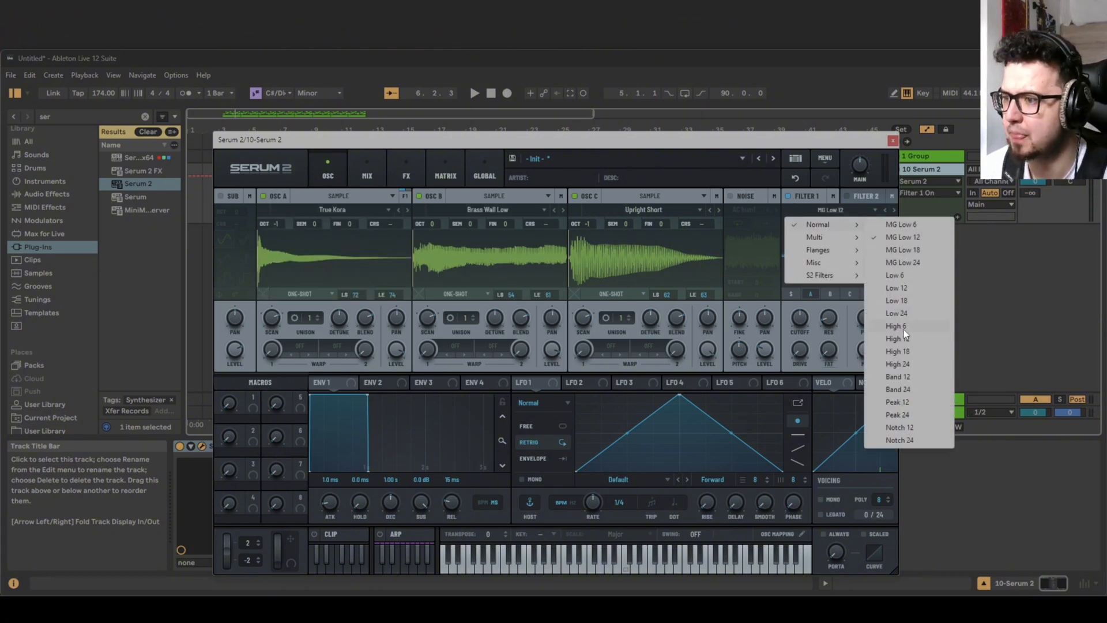
click(902, 351)
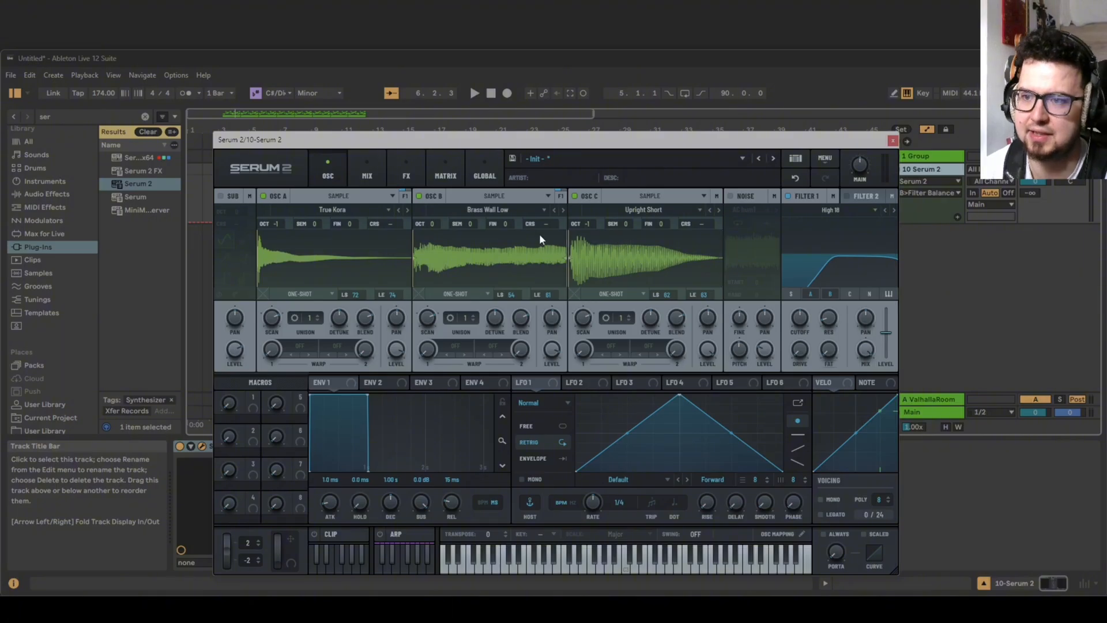
Raise the synth's main volume while playing a test note, and close the plugin window.
key(d)
key(d)
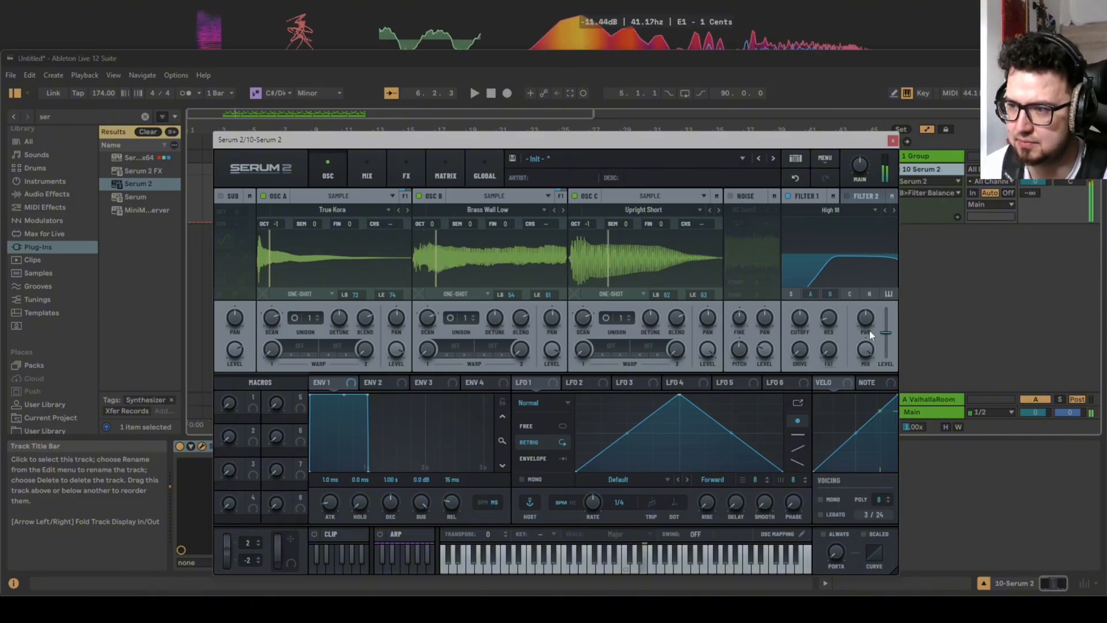
key(d)
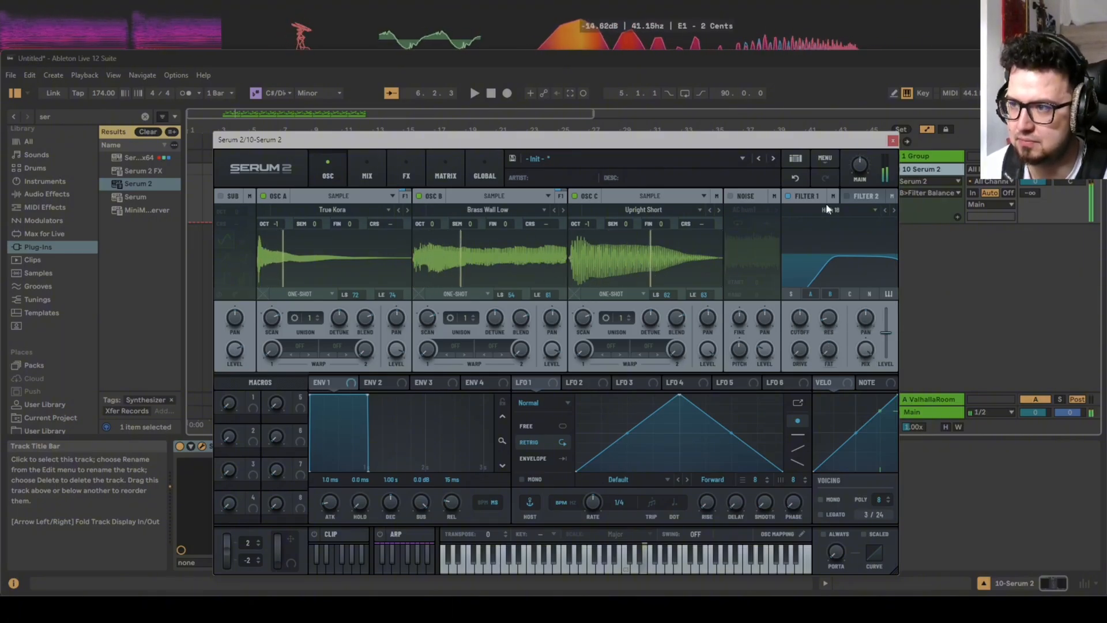
drag(855, 169, 856, 152)
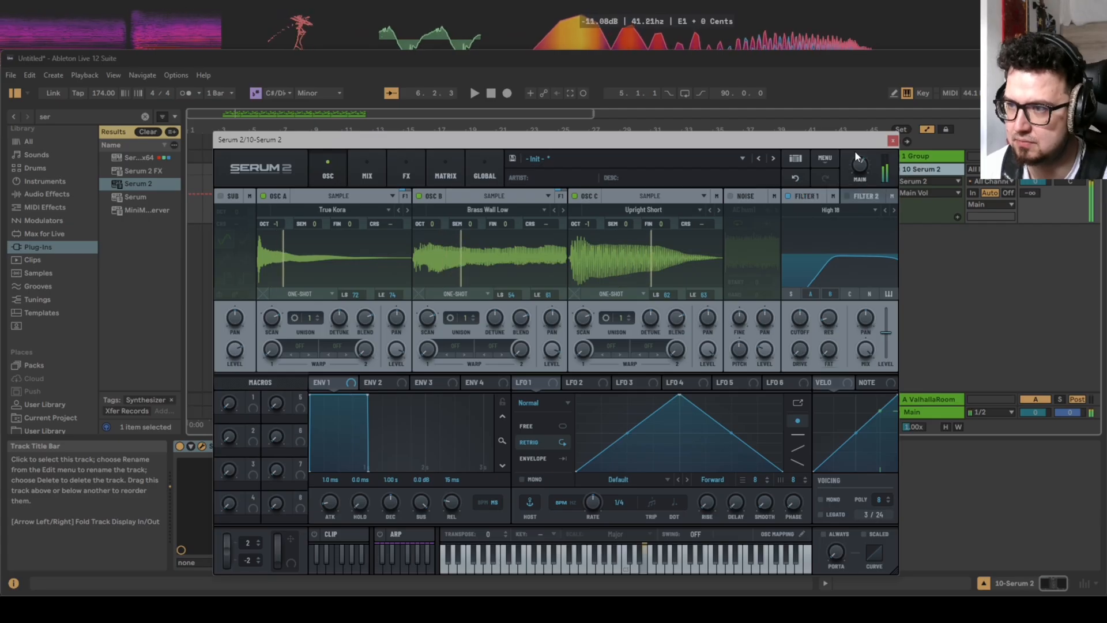
click(892, 141)
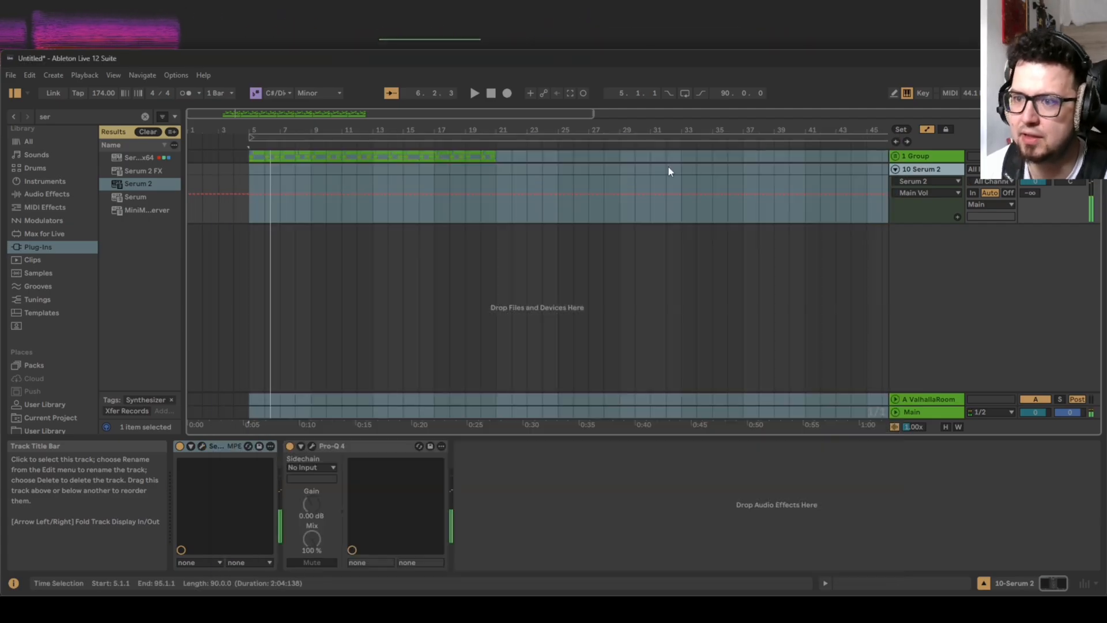
Record a sustained E3 note on the Serum 2 track and extend it back to the start of its clip.
click(506, 94)
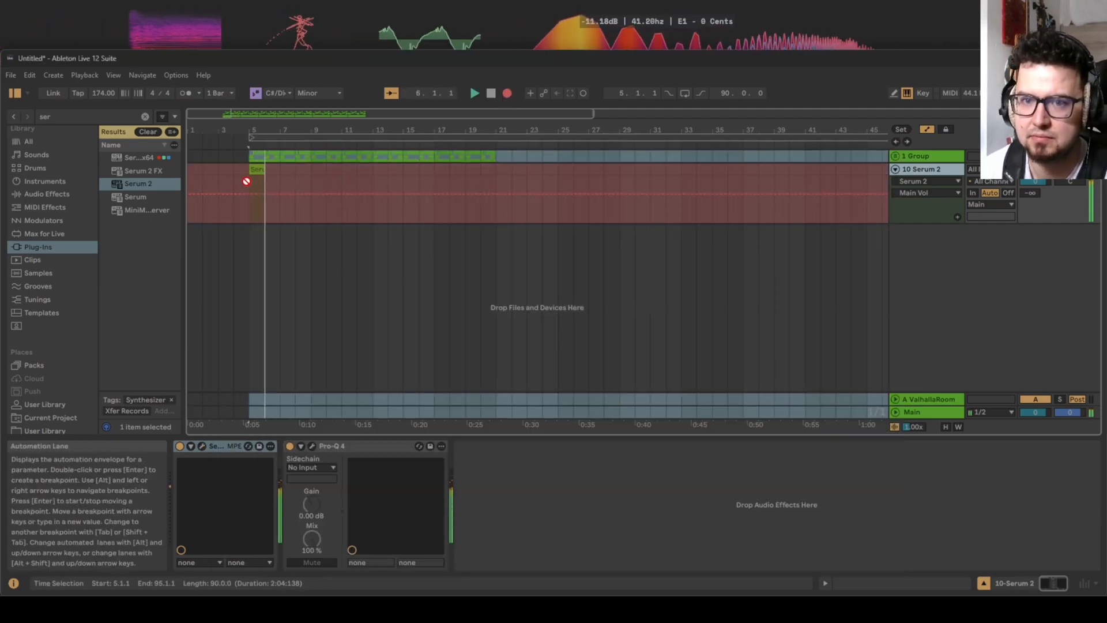
key(space)
double_click(259, 165)
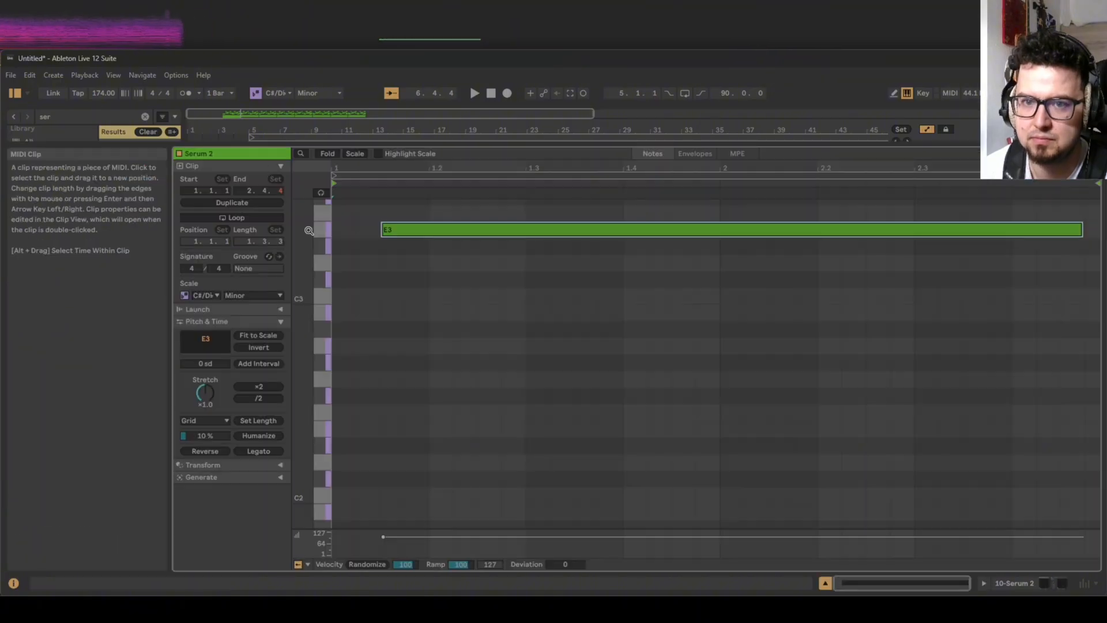
click(386, 230)
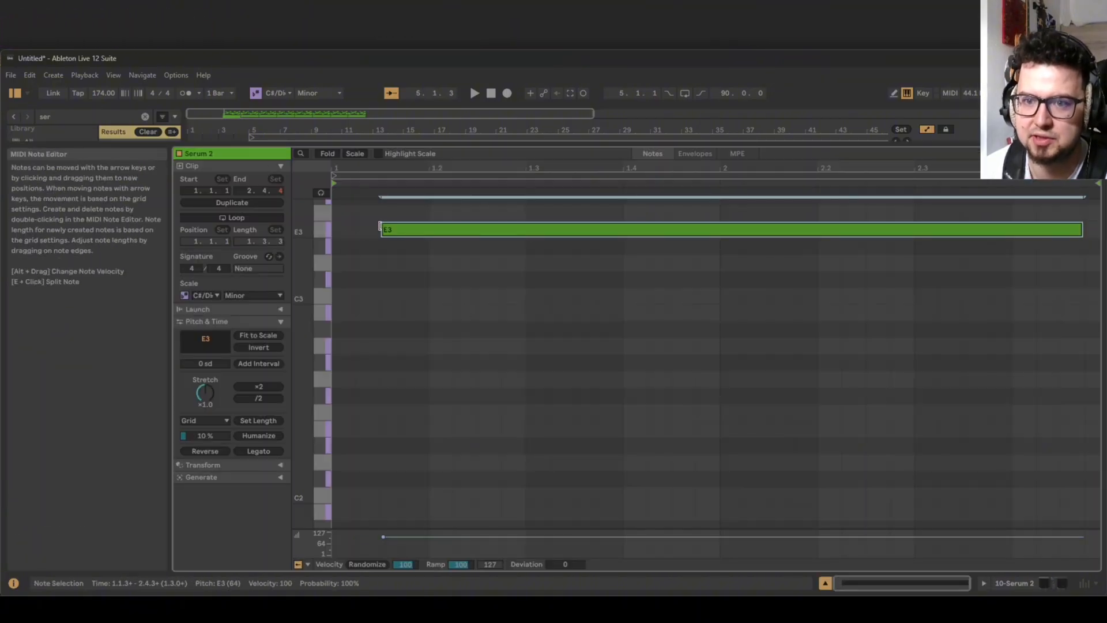
drag(381, 230, 335, 229)
Lengthen the recorded Serum 2 clip to two bars and duplicate it repeatedly along the track.
key(shift+Tab)
drag(278, 167, 280, 166)
key(ctrl+d)
key(ctrl+d)
key(ctrl+d)
key(ctrl+d)
key(ctrl+d)
key(ctrl+d)
key(ctrl+d)
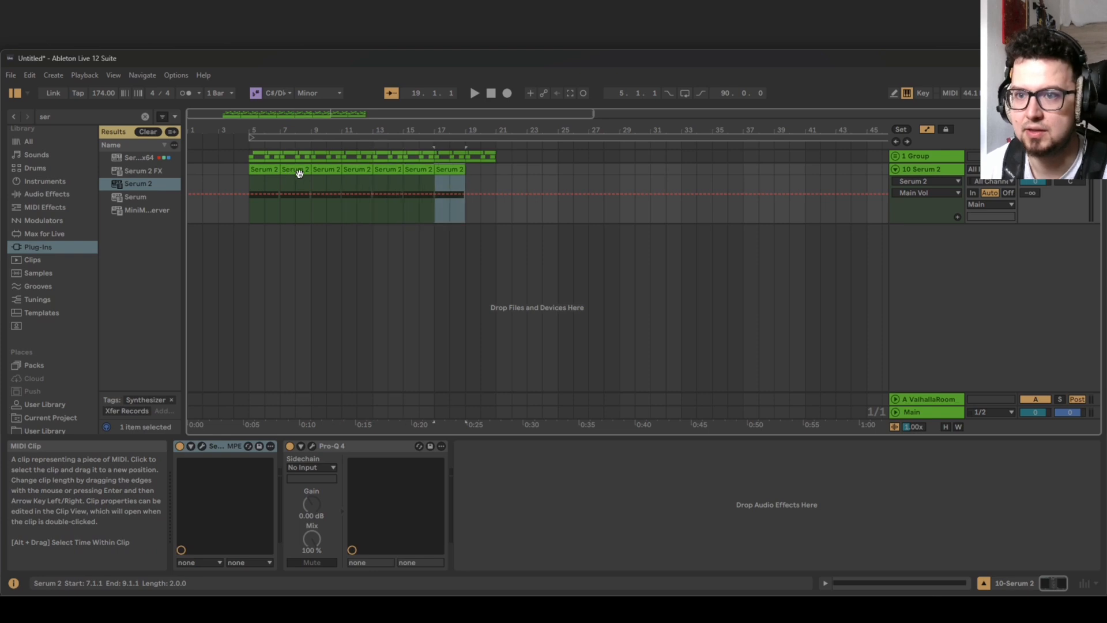
Shorten the arrangement loop to the 16 bars from bar 5 to bar 21 and play back the repeated notes.
click(445, 137)
drag(886, 138, 501, 152)
key(z)
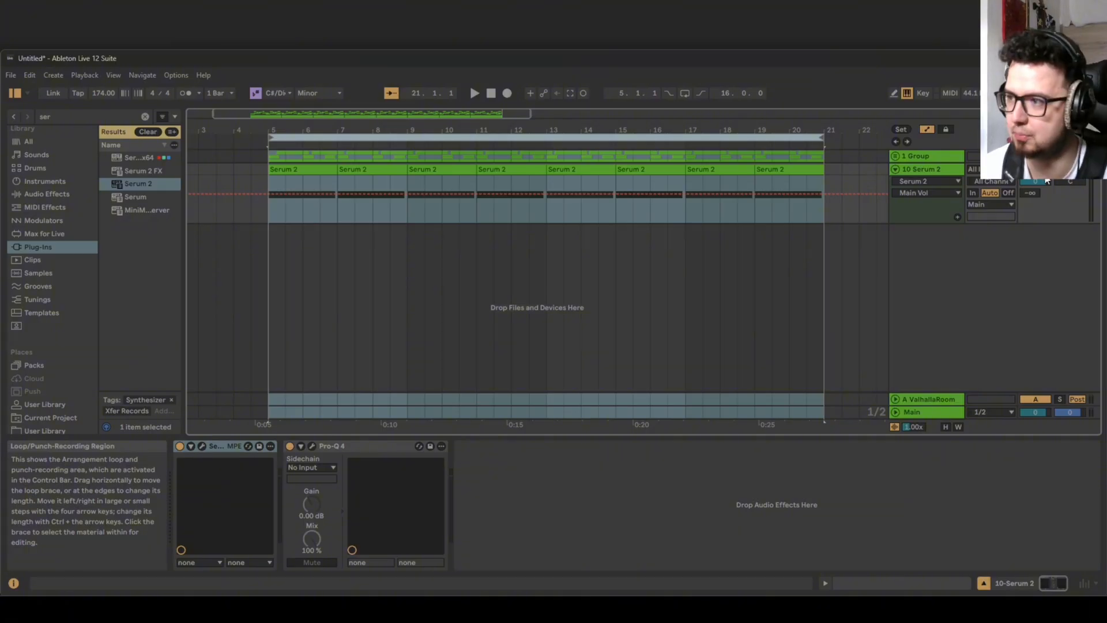
key(space)
click(413, 137)
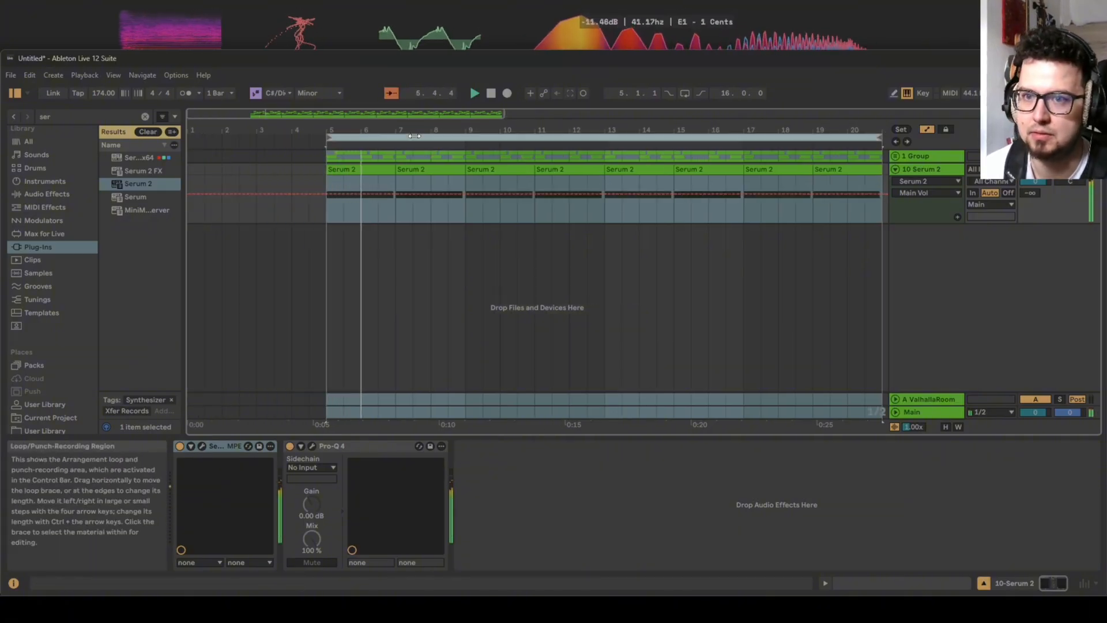
key(space)
Reopen the synth, add a Distortion effect with the Diode 1 type to the main chain, and play it back.
click(203, 445)
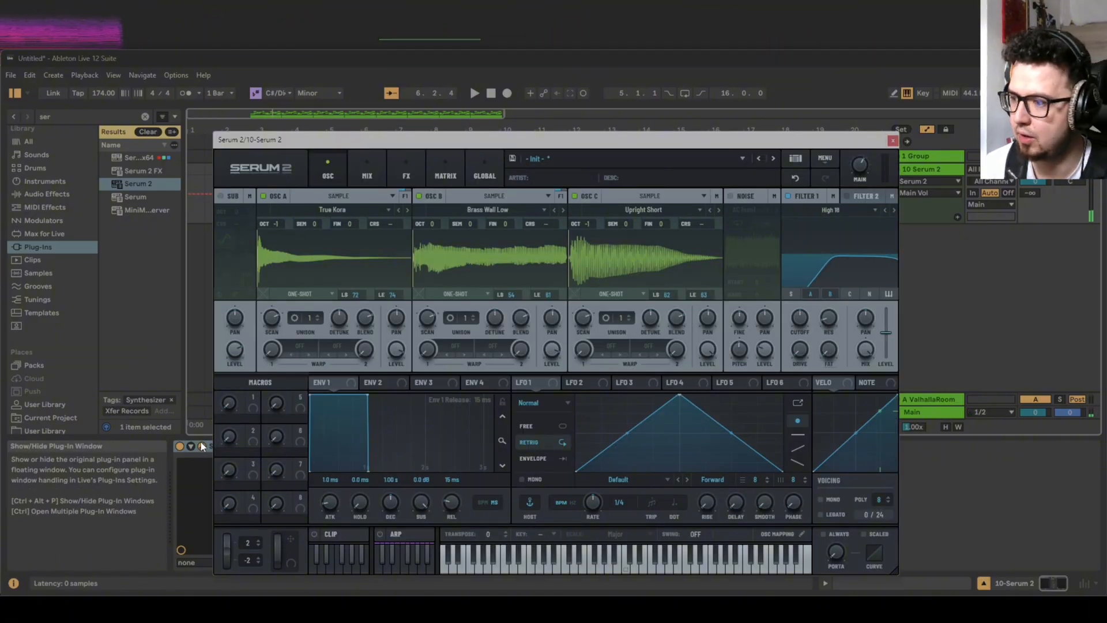
click(380, 165)
click(406, 166)
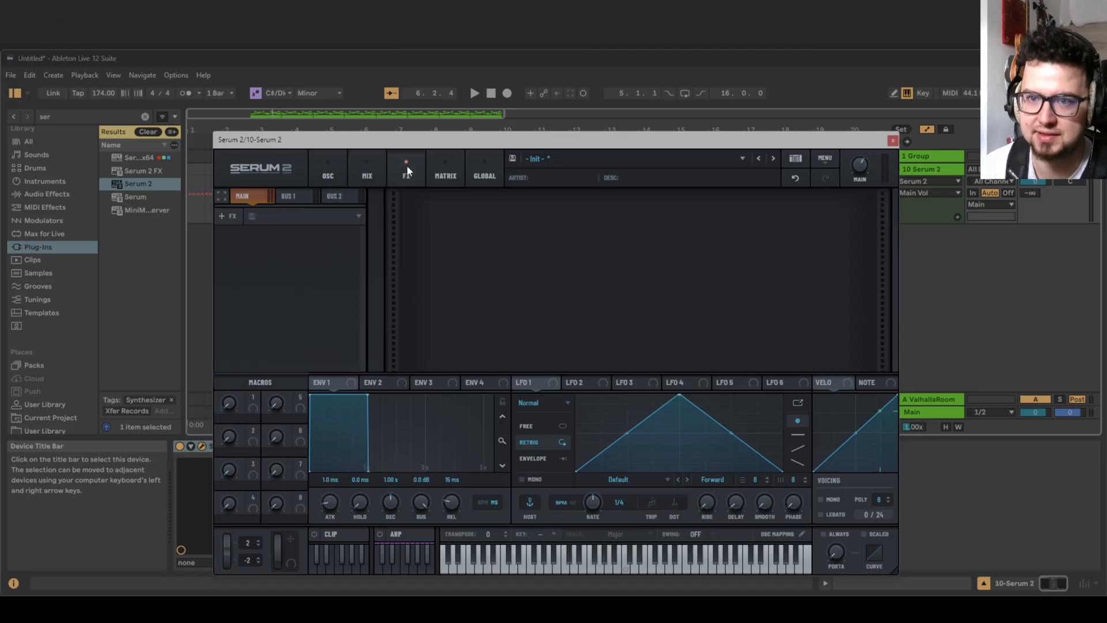
click(222, 217)
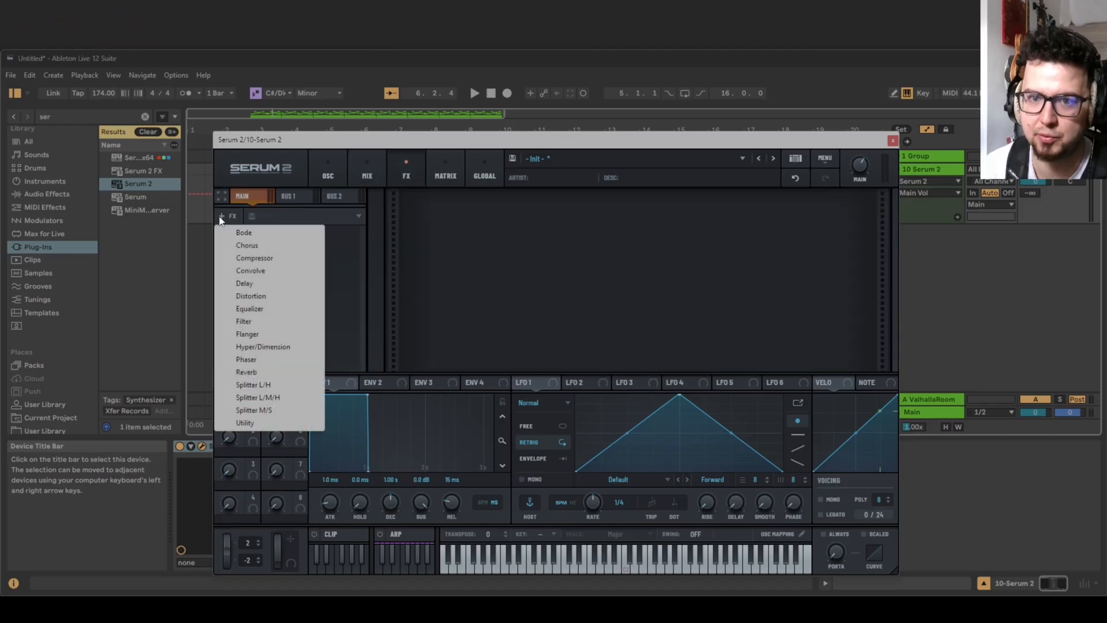
click(269, 294)
click(516, 235)
click(516, 235)
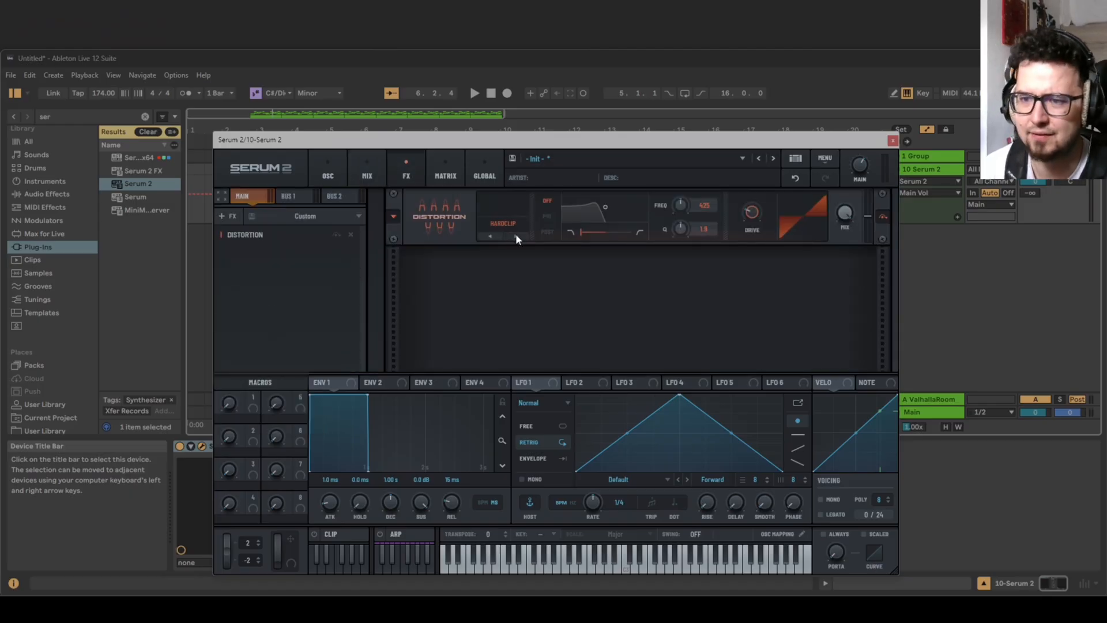
click(517, 235)
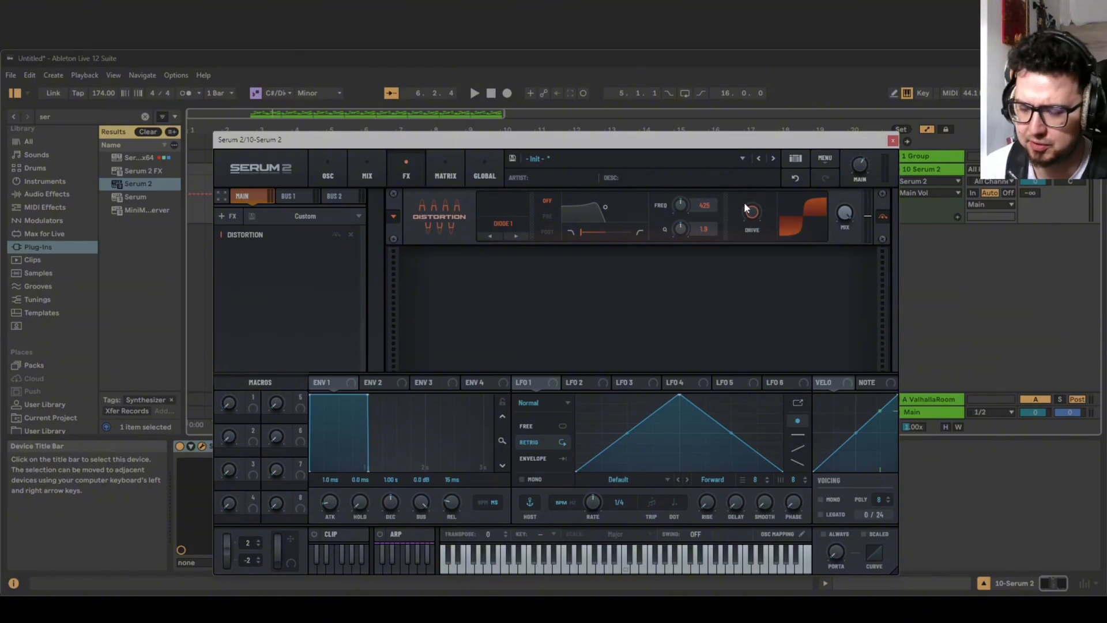
key(space)
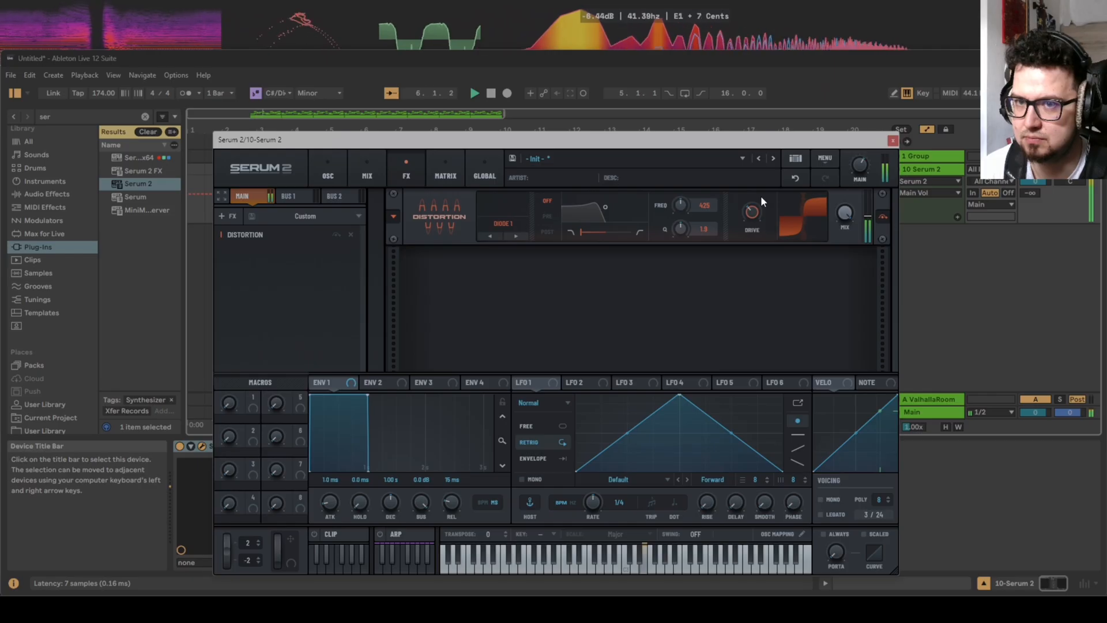
Switch oscillator C to Fwd Loop and set its loop region from near the waveform's start to just past its middle.
click(326, 172)
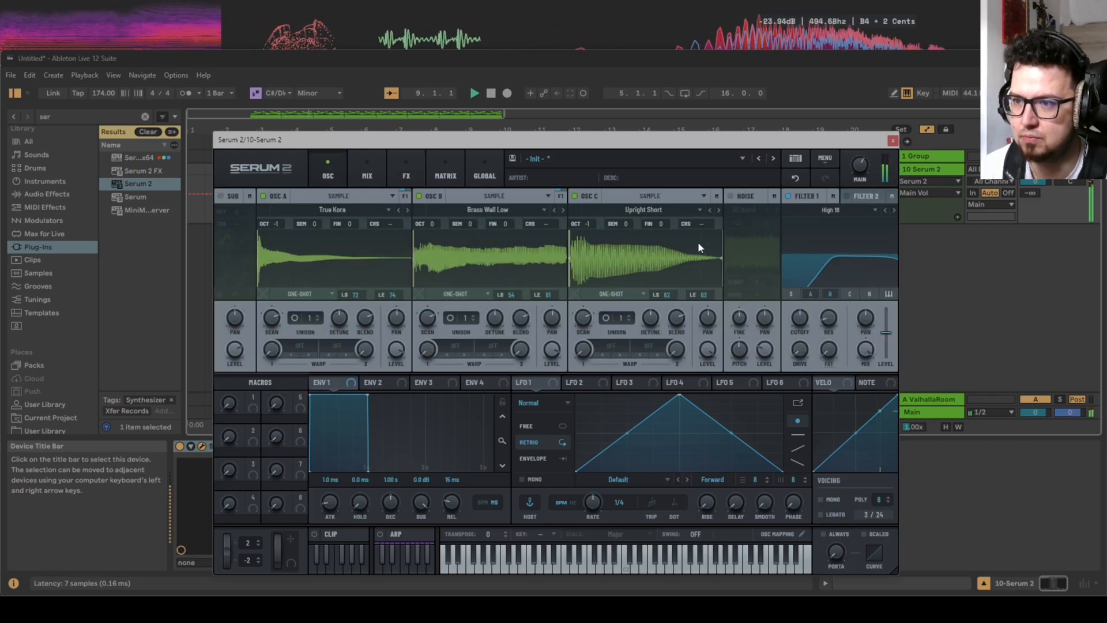
click(621, 293)
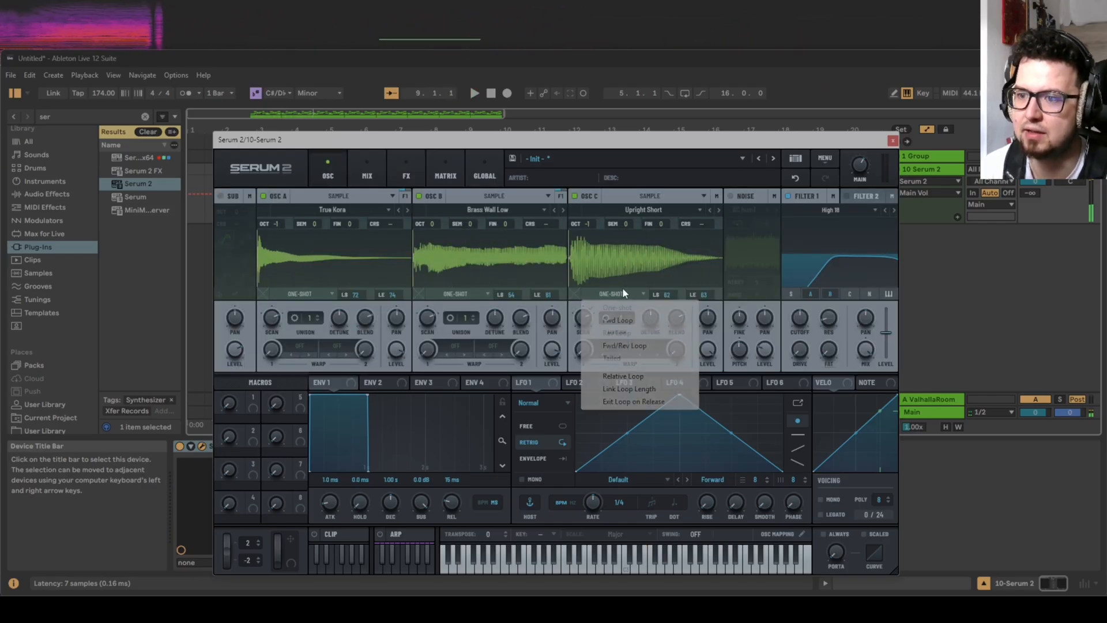
click(627, 319)
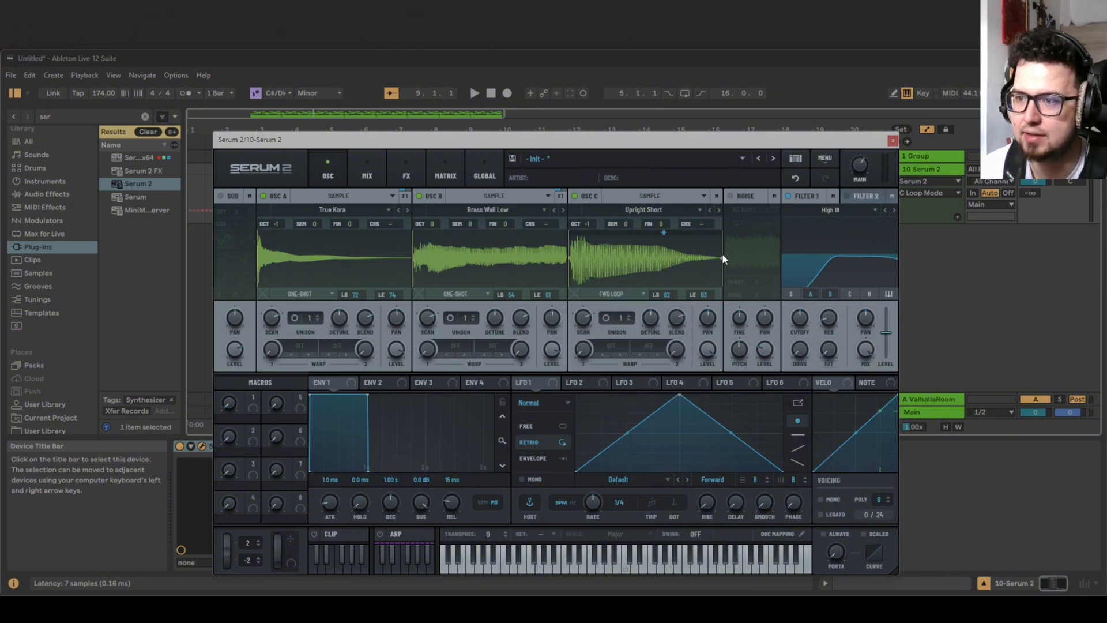
mouse_move(663, 233)
mouse_down()
mouse_move(625, 234)
mouse_move(680, 230)
mouse_move(660, 230)
mouse_up()
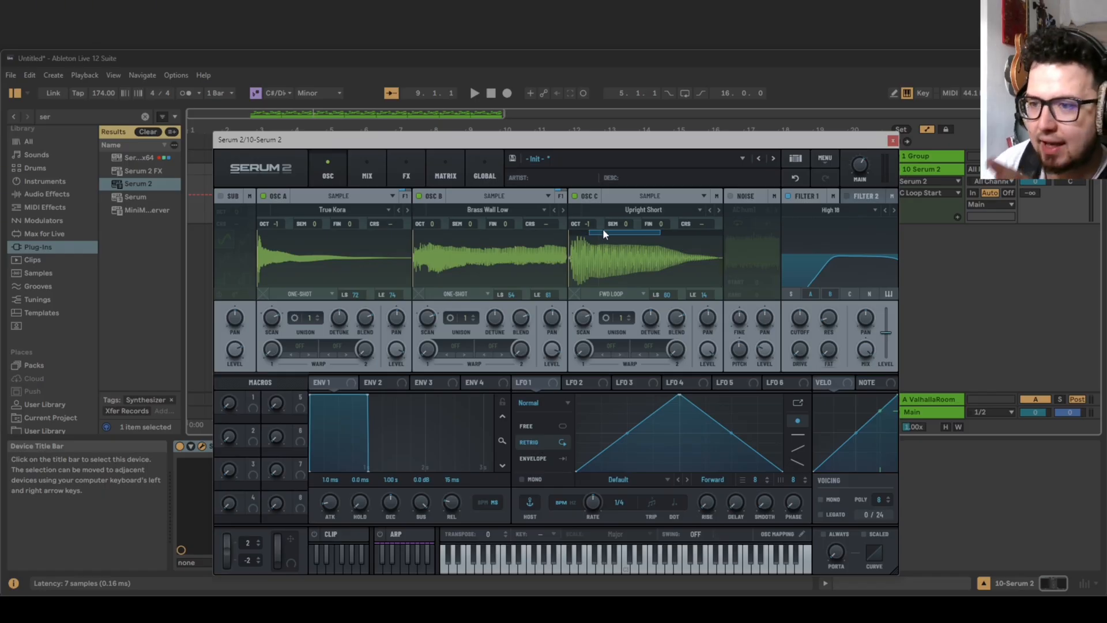
mouse_move(603, 229)
mouse_down()
mouse_move(578, 241)
mouse_move(664, 227)
mouse_move(653, 233)
mouse_up()
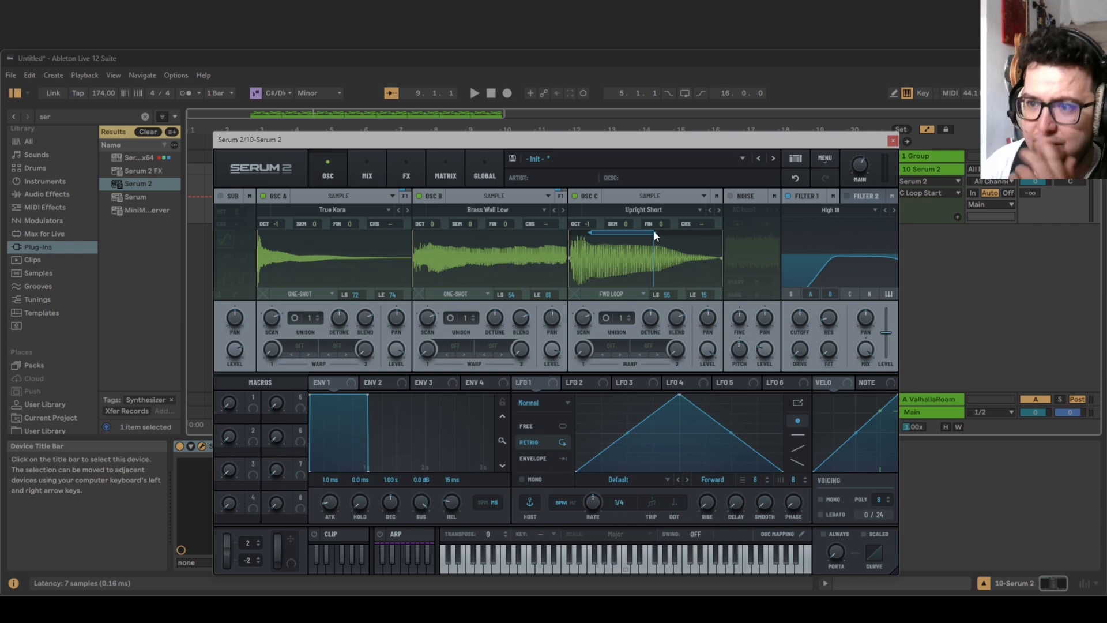
drag(653, 230, 653, 231)
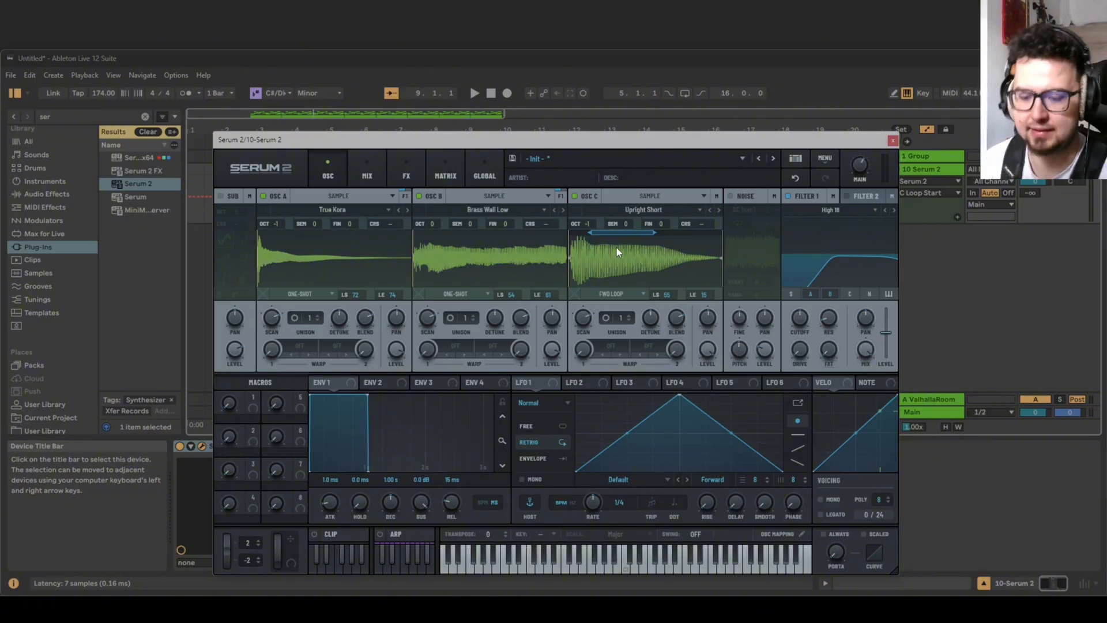
Shorten and shift oscillator C's loop region while auditioning the pattern to smooth the loop.
key(space)
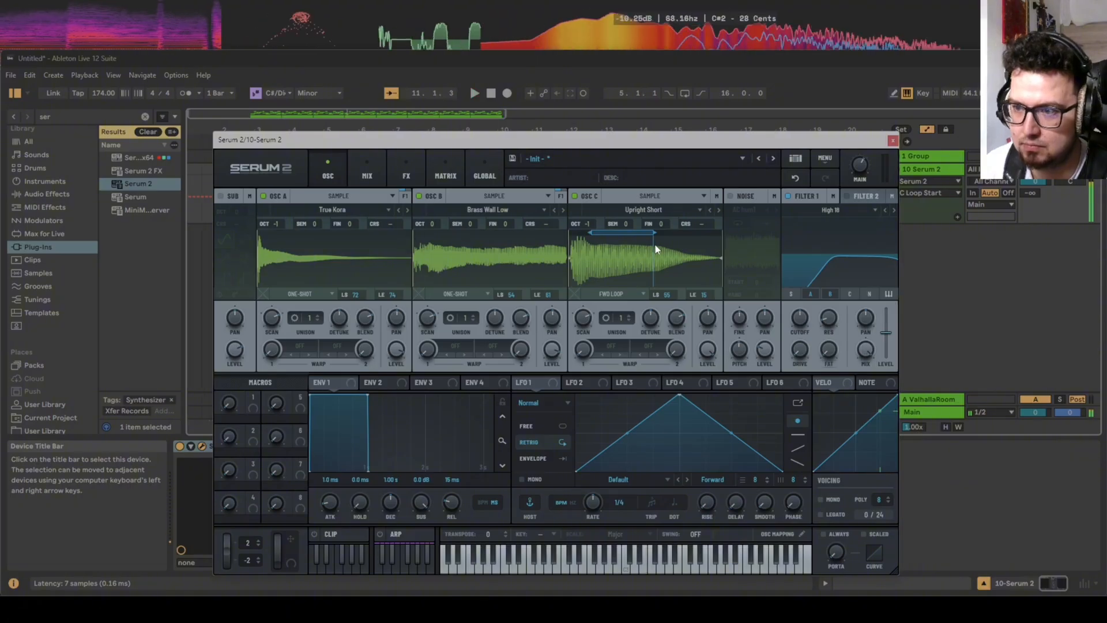
drag(652, 230, 644, 231)
key(space)
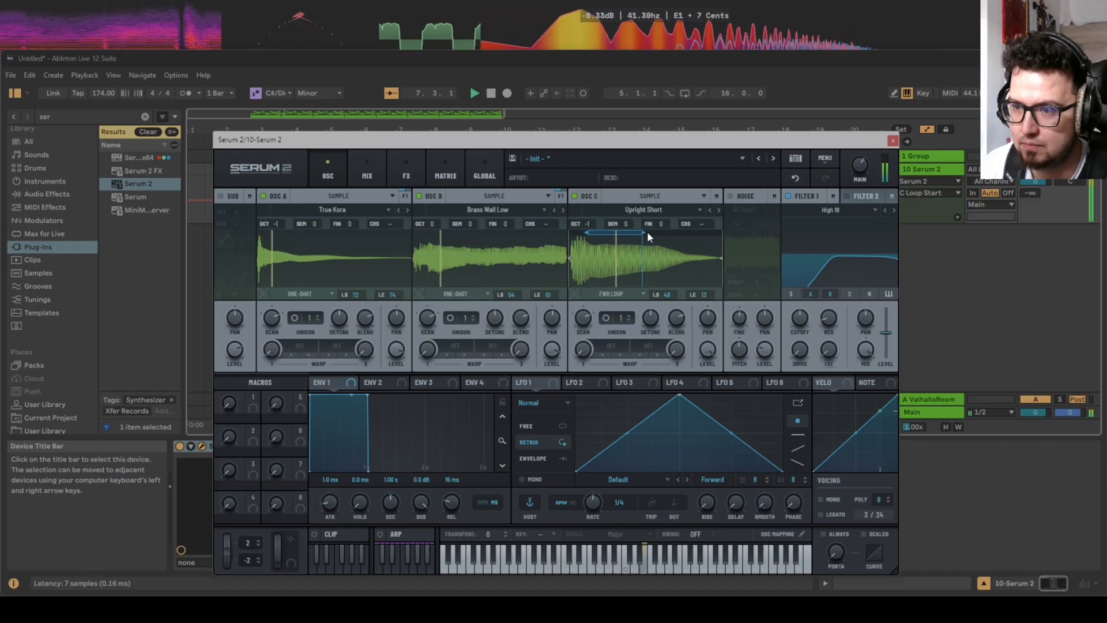
mouse_move(647, 231)
mouse_down()
mouse_move(635, 232)
mouse_move(649, 230)
mouse_up()
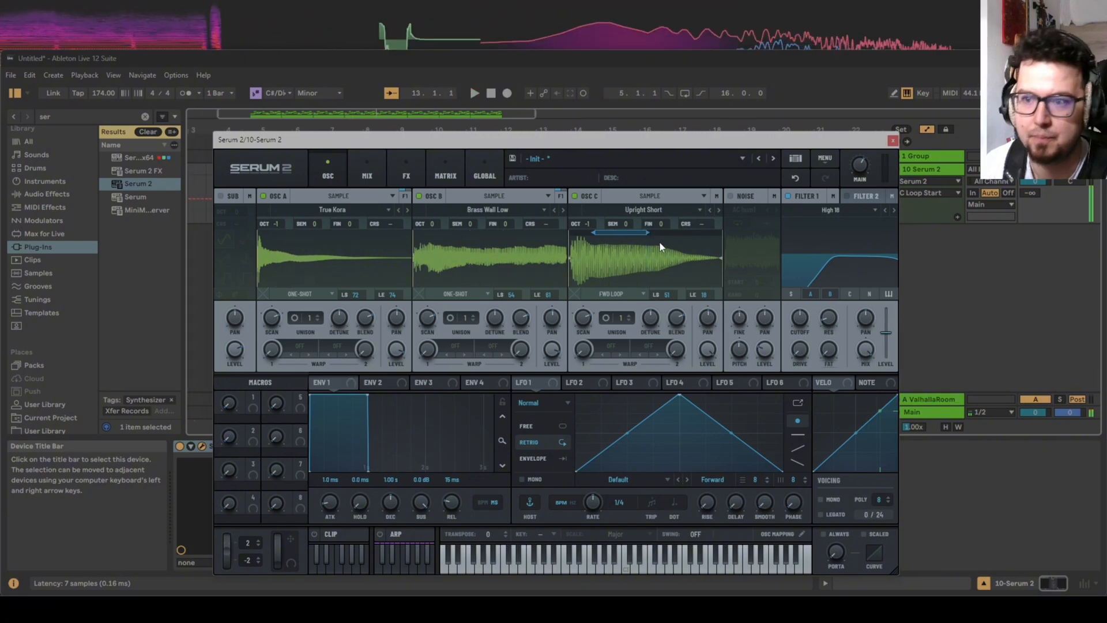
Add a loop crossfade to oscillator C, nudge its loop region slightly, and audition the result.
click(578, 292)
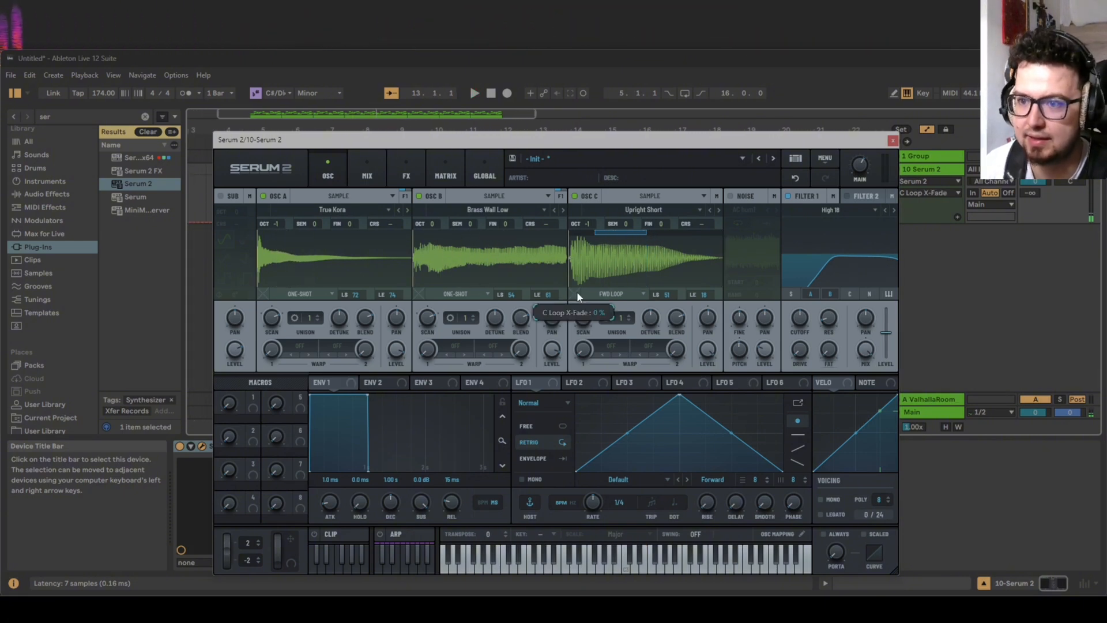
mouse_move(576, 292)
mouse_down()
mouse_move(582, 268)
mouse_move(590, 302)
mouse_up()
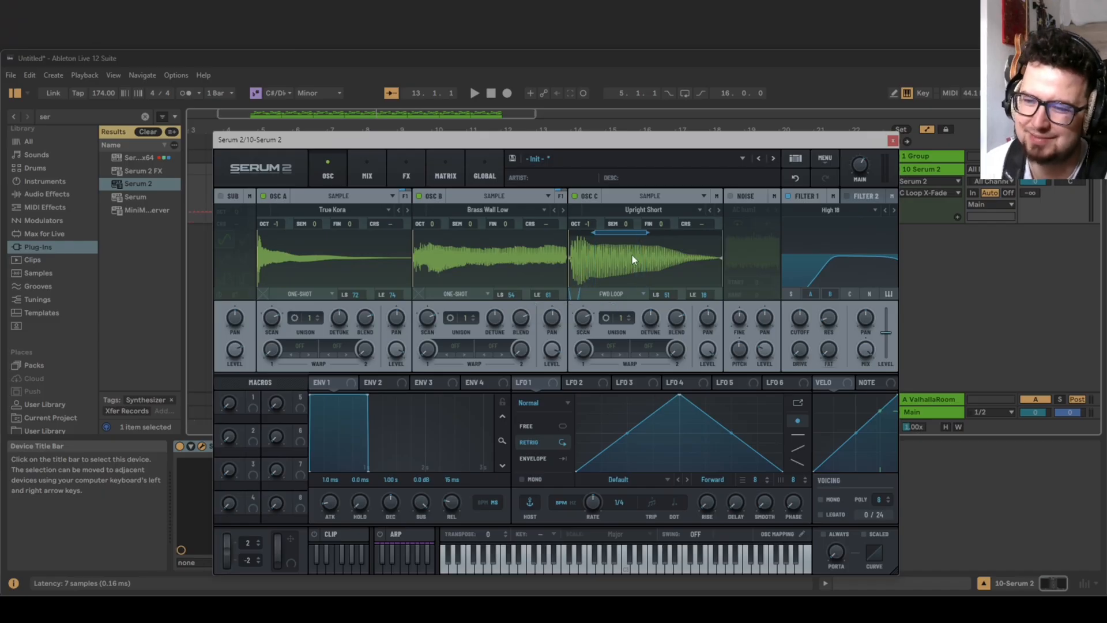
drag(646, 232, 648, 237)
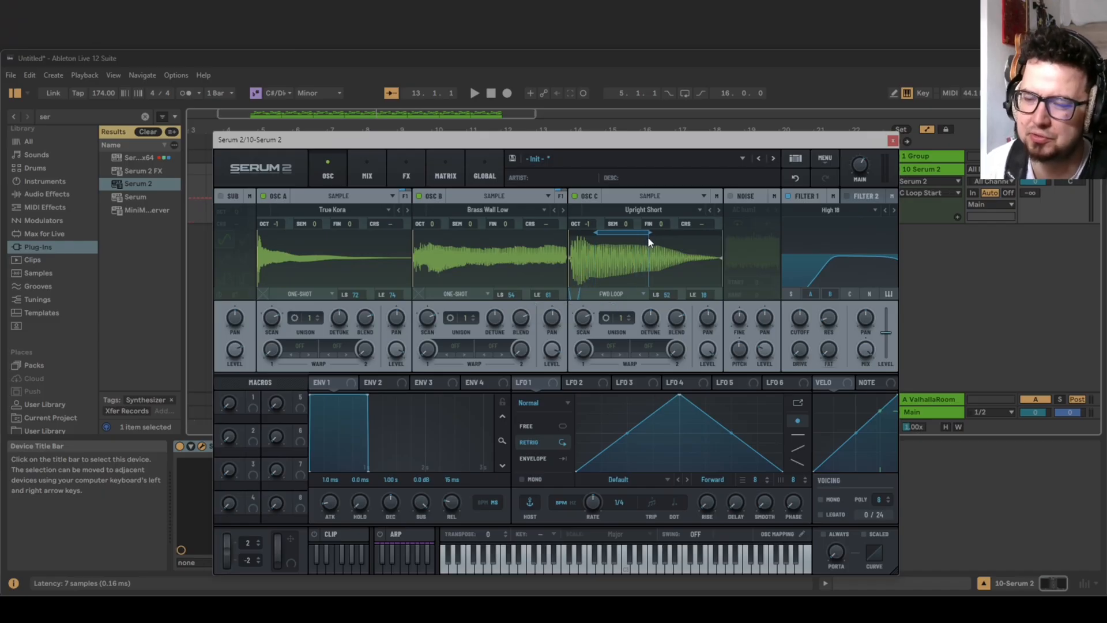
key(space)
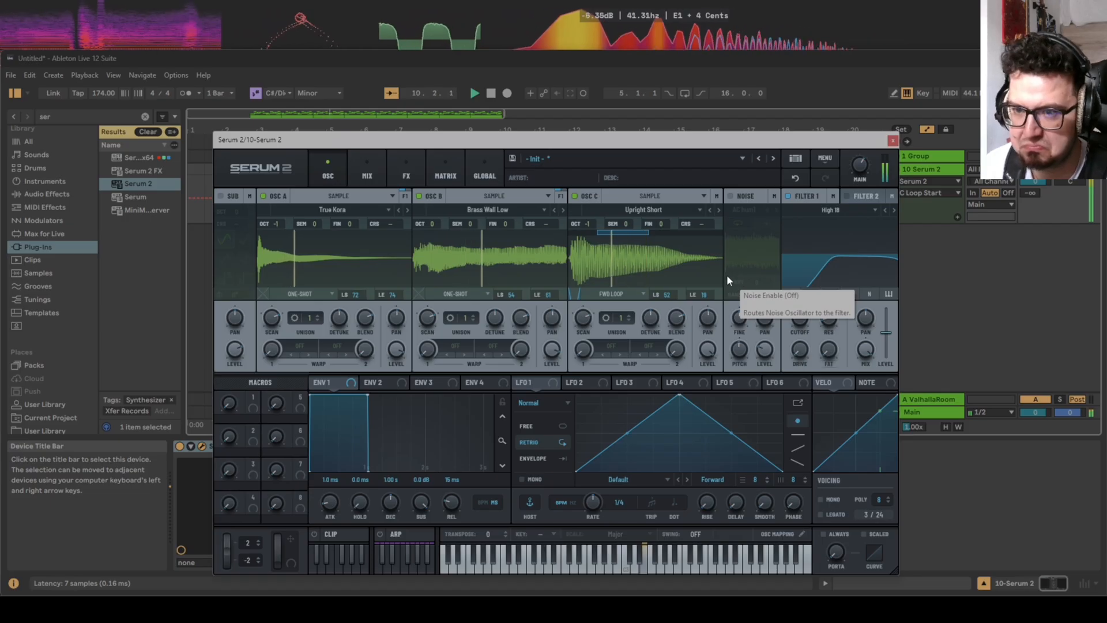
key(space)
Add loop crossfades to oscillators B and A, with 11% on oscillator A, and audition the sound.
drag(420, 295, 425, 273)
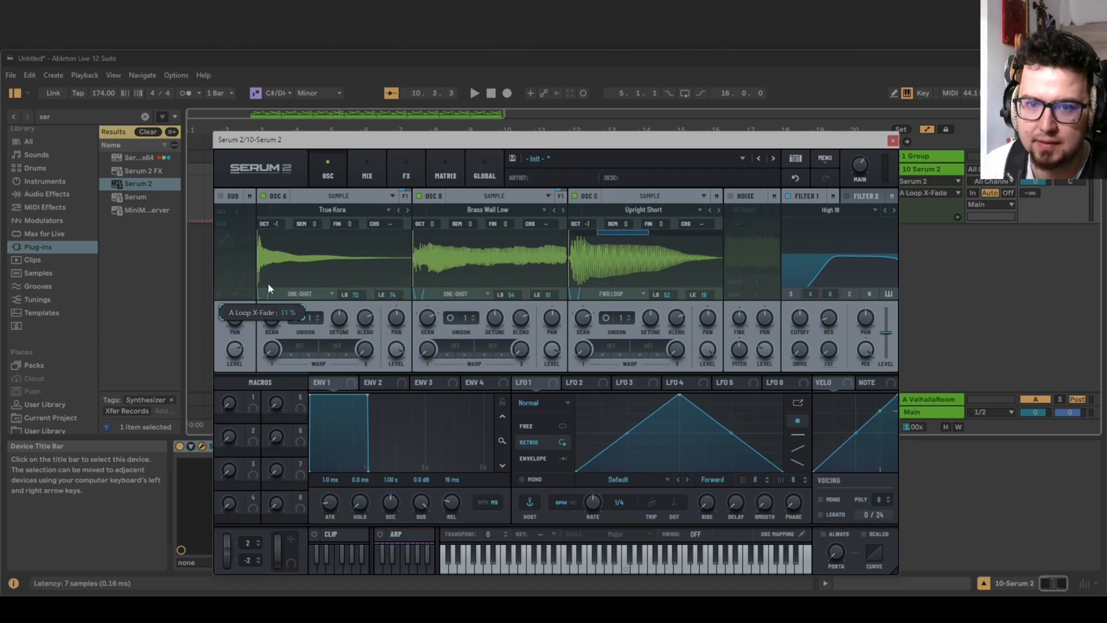
key(space)
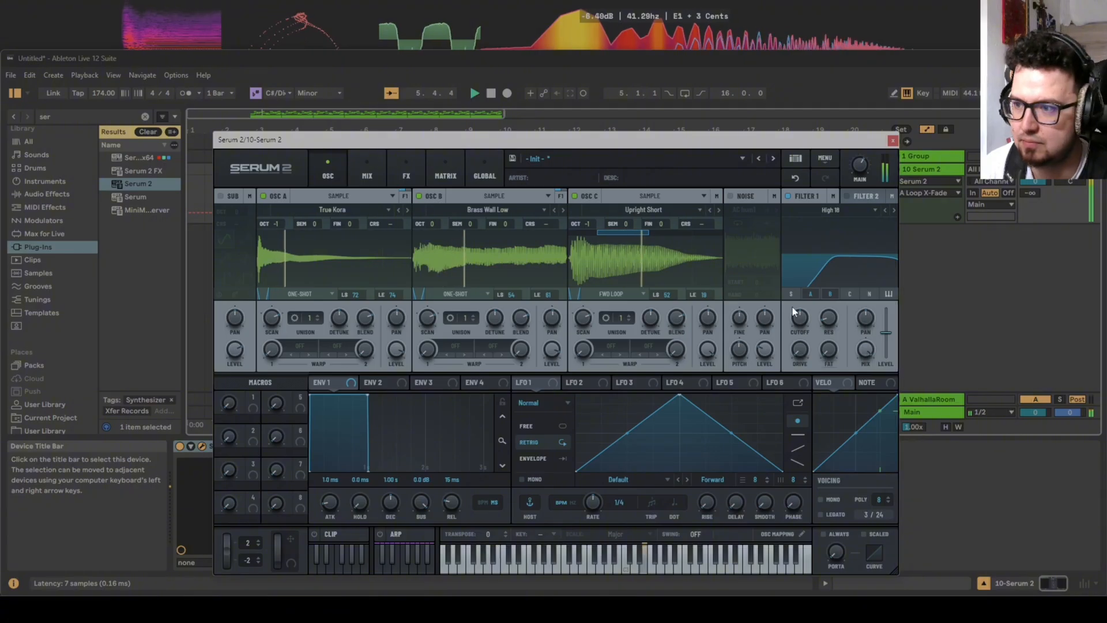
key(space)
Modulate Filter 1's cutoff with LFO 1, reshape the LFO to an early peak with a curved decay, and lower the modulation amount.
drag(526, 382, 801, 321)
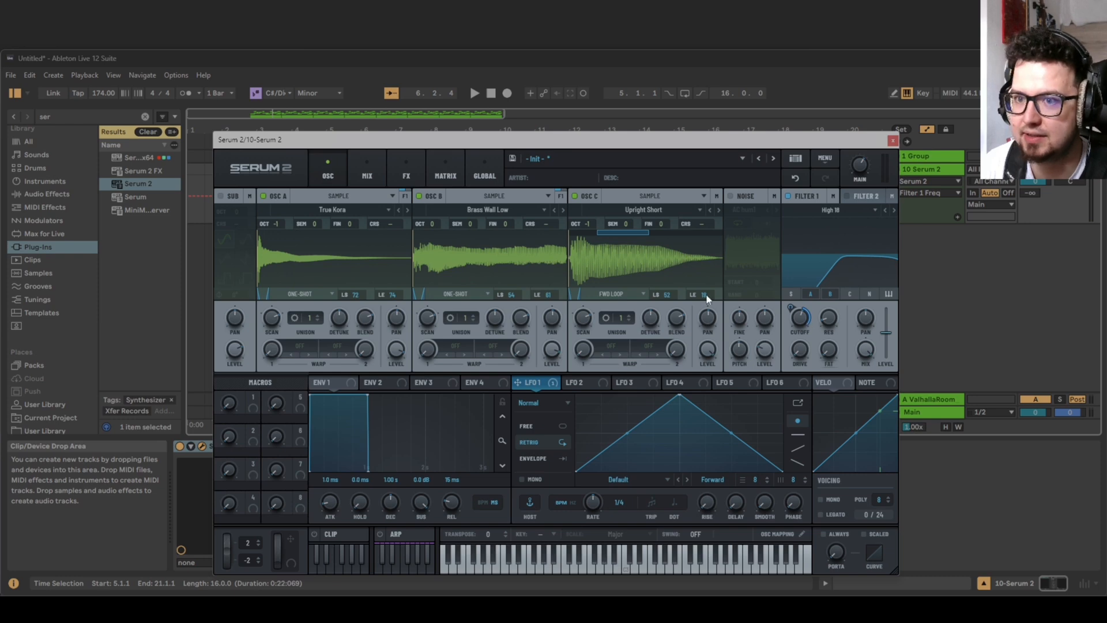
key(space)
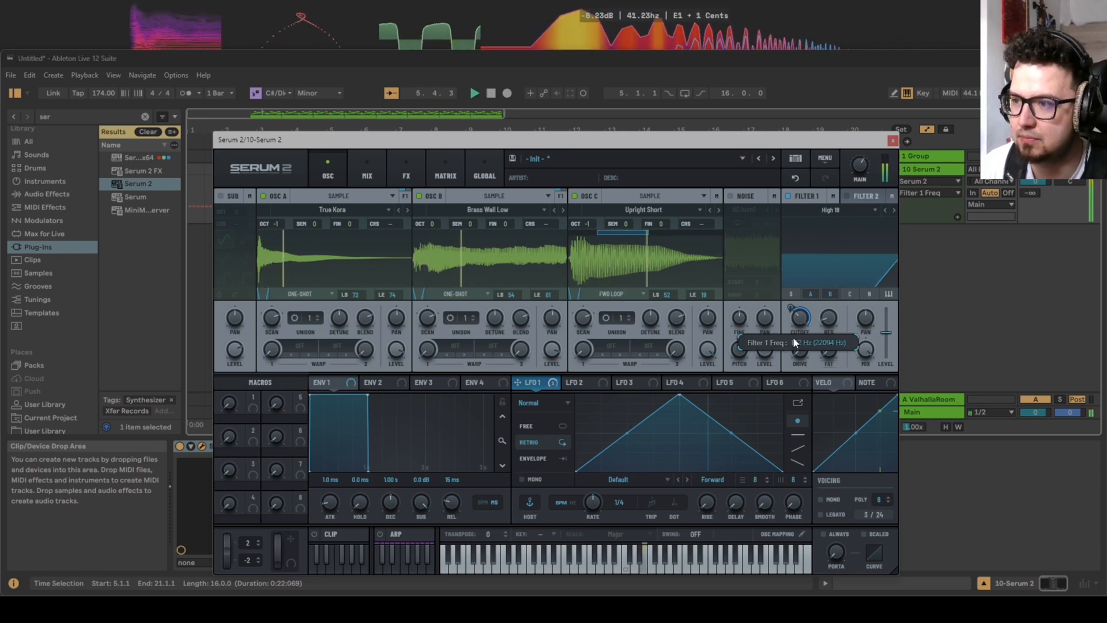
drag(680, 394, 600, 392)
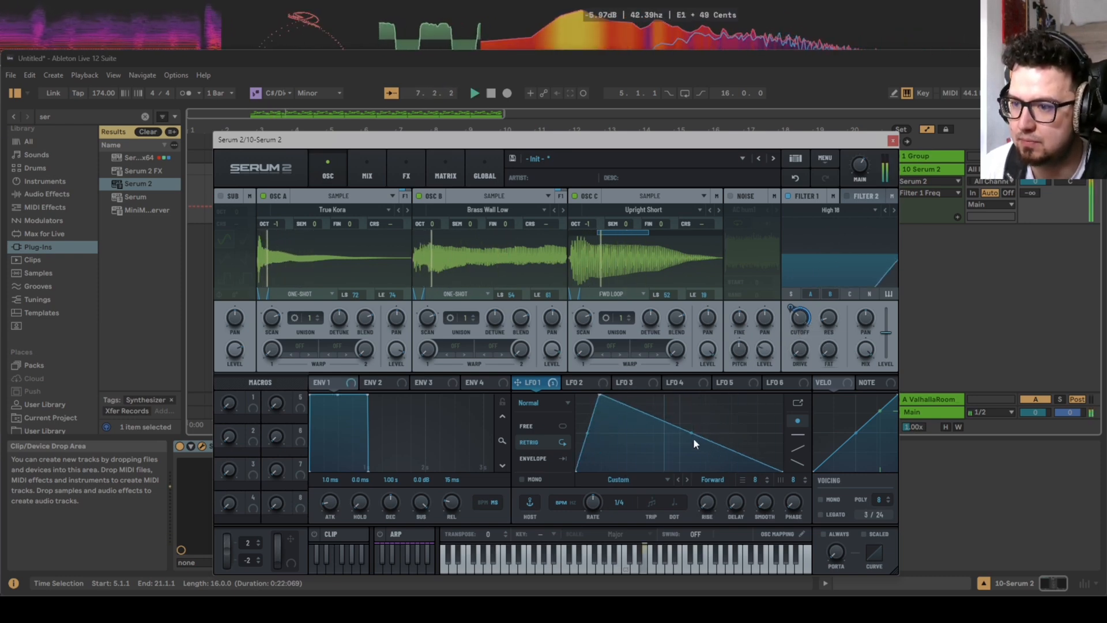
drag(692, 435, 693, 455)
mouse_move(791, 308)
mouse_down()
mouse_move(793, 321)
mouse_move(799, 315)
mouse_up()
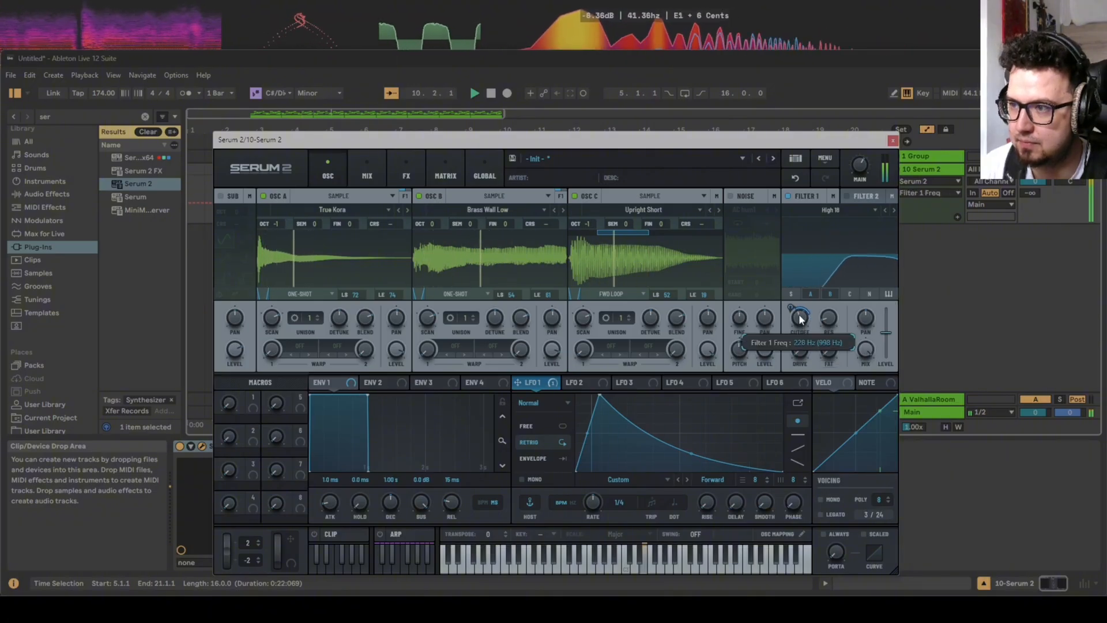
key(space)
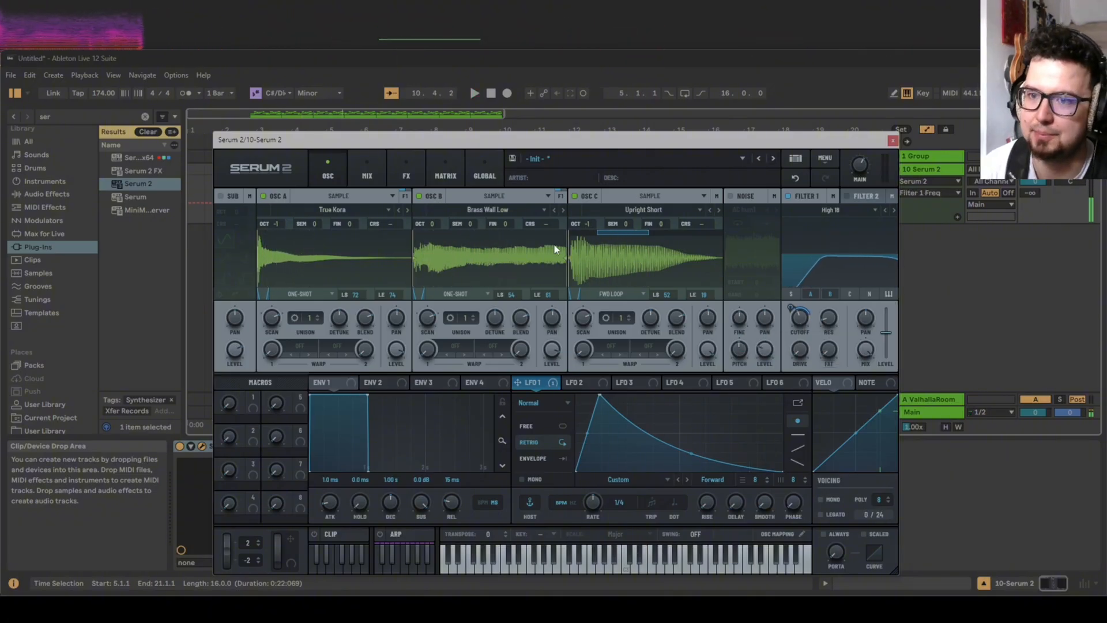
Add a Compressor after the distortion, switch it to multiband mode, and raise its threshold to -11.4 dB.
click(376, 174)
click(407, 172)
click(234, 215)
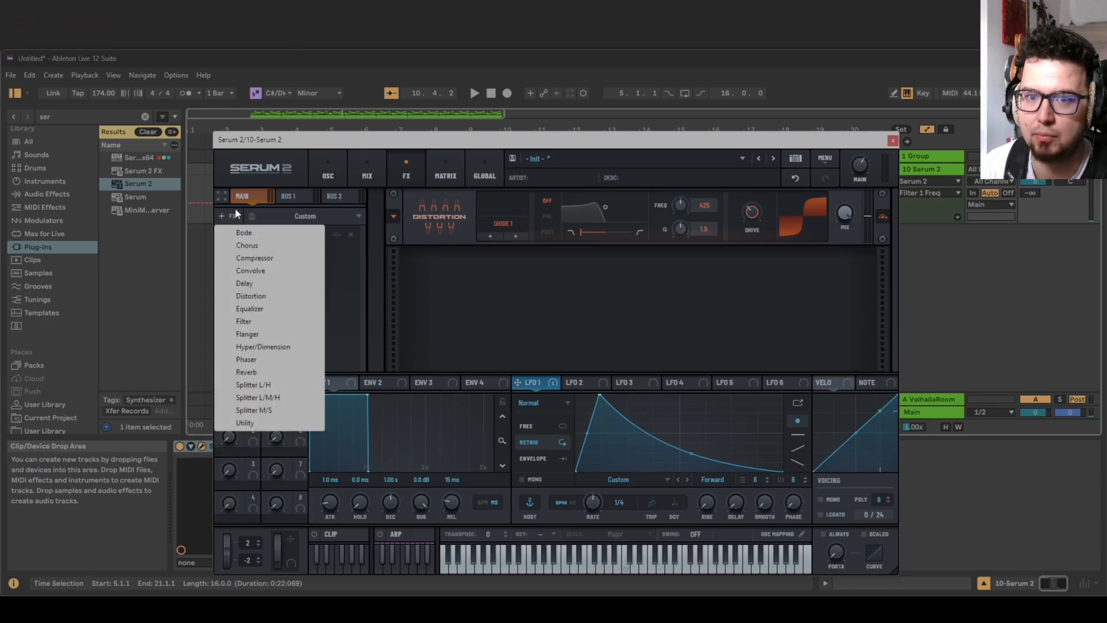
click(284, 257)
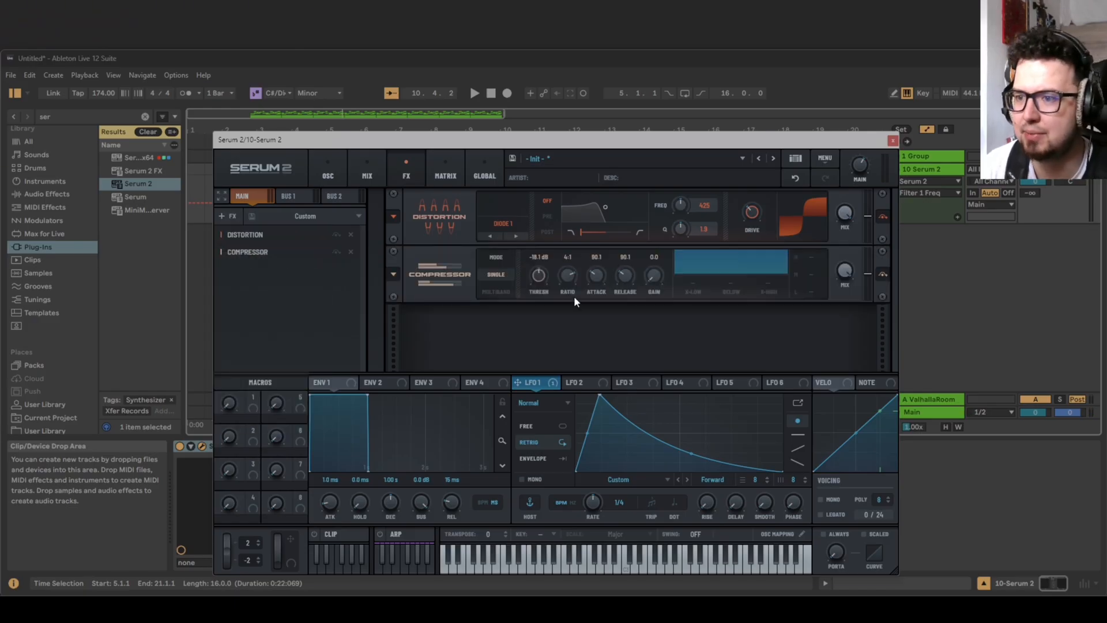
click(511, 290)
scroll(535, 292, up, 3)
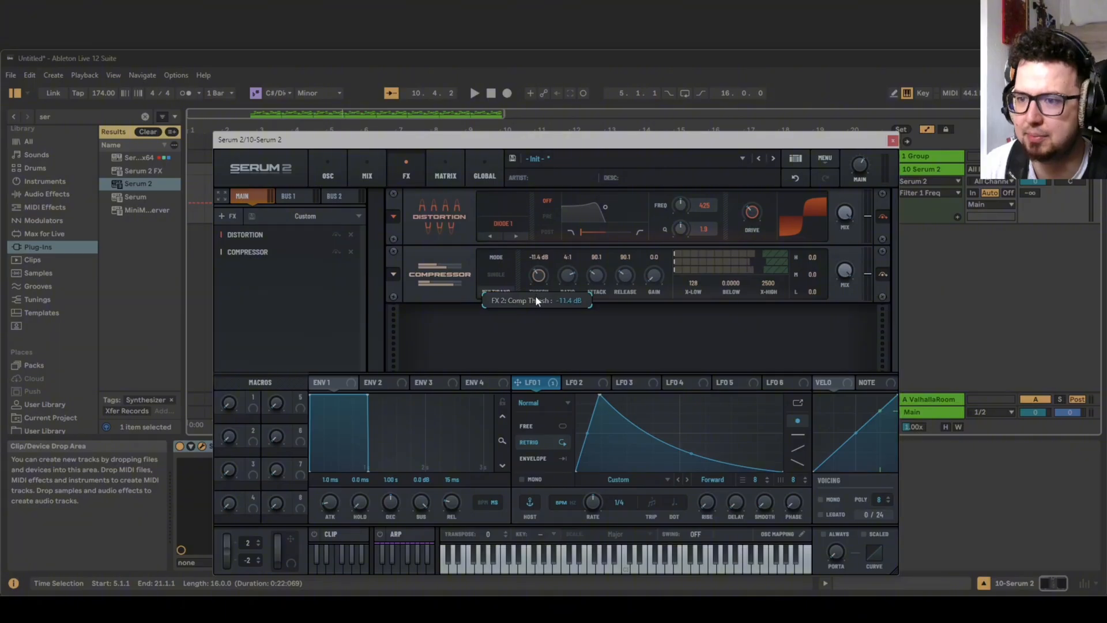
Set the multiband compressor's overall gain to about 1.2 dB, boost its high band to 11.8 and raise its low-band gain while auditioning.
key(space)
drag(656, 271, 658, 257)
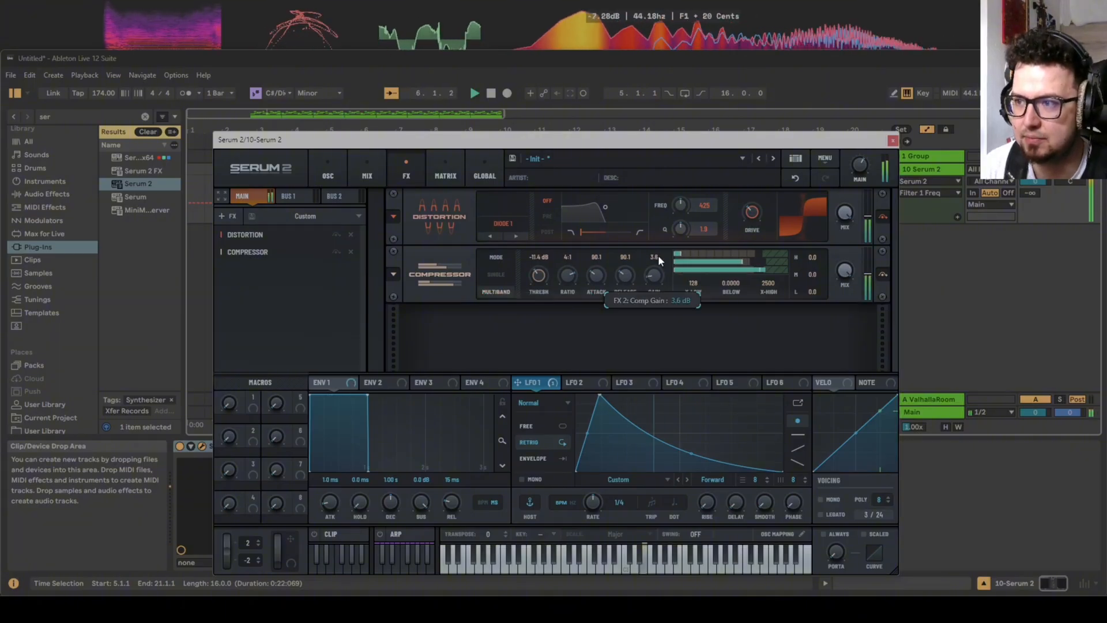
key(space)
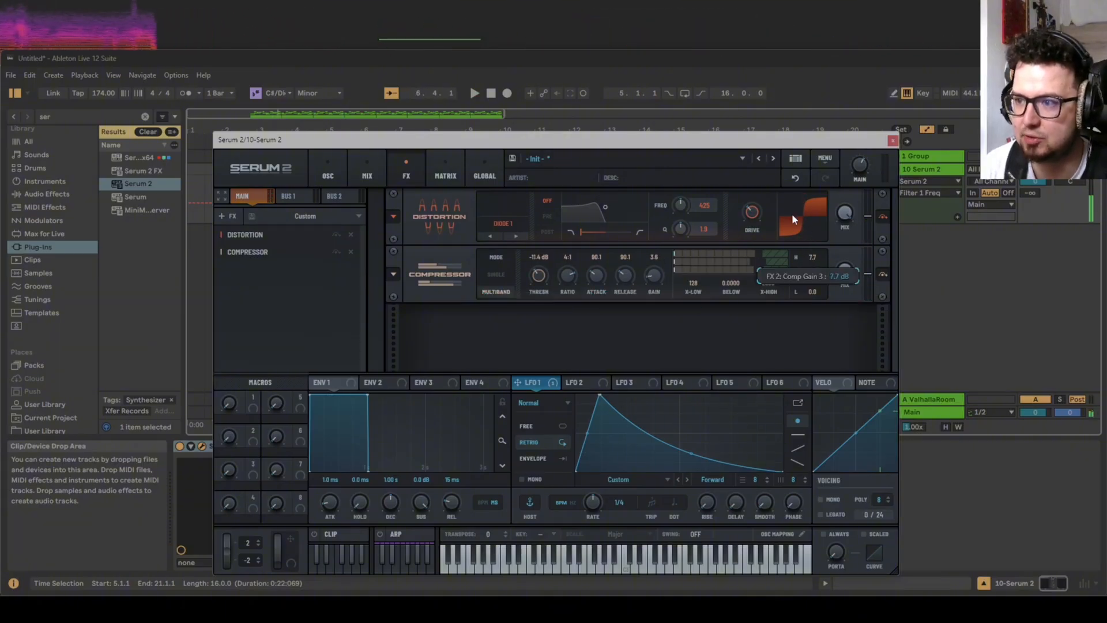
key(space)
drag(807, 254, 807, 231)
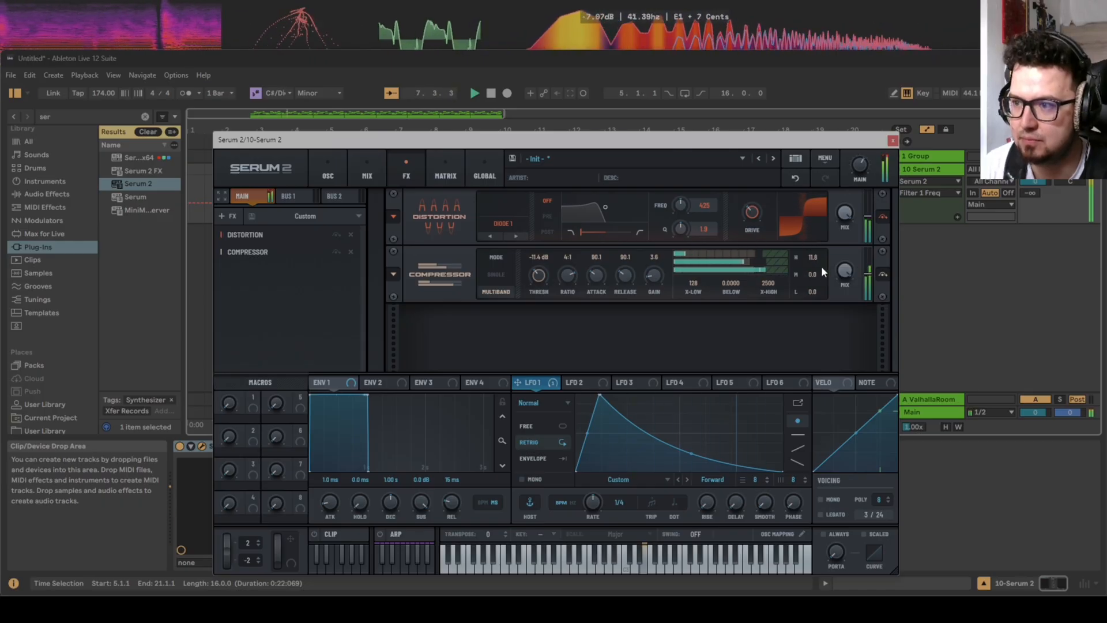
click(863, 174)
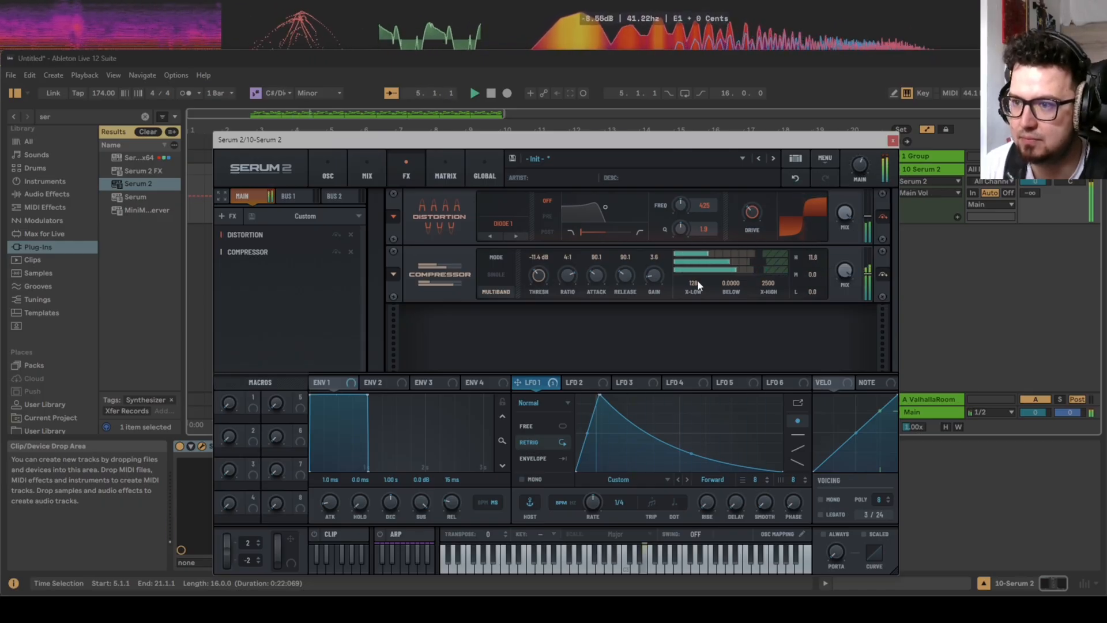
drag(655, 275, 655, 282)
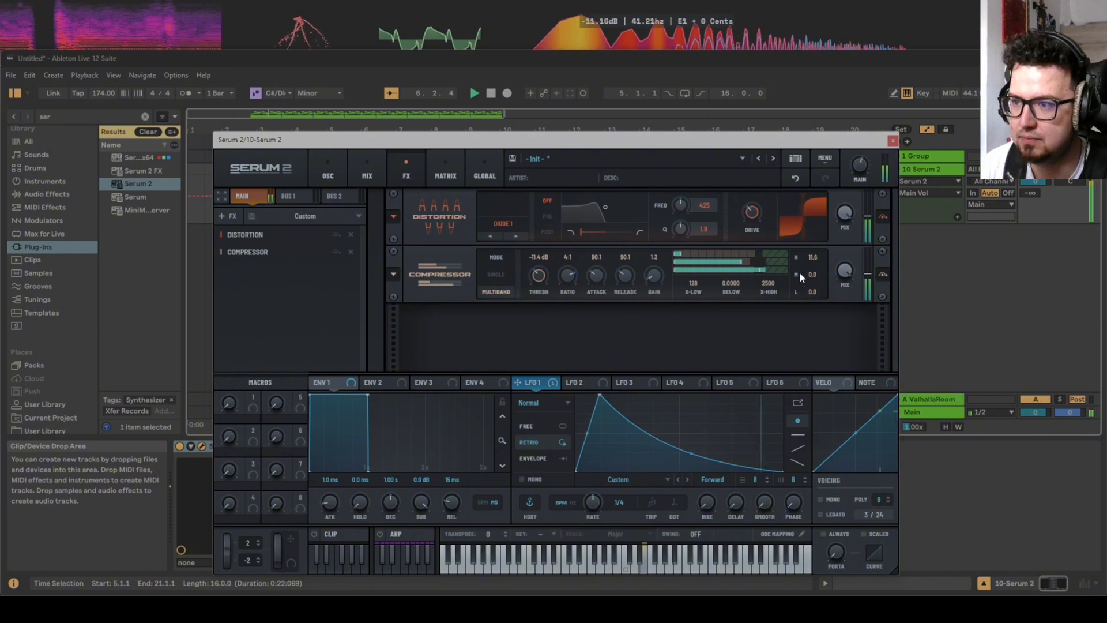
mouse_move(797, 276)
mouse_down()
mouse_move(797, 251)
mouse_move(805, 284)
mouse_up()
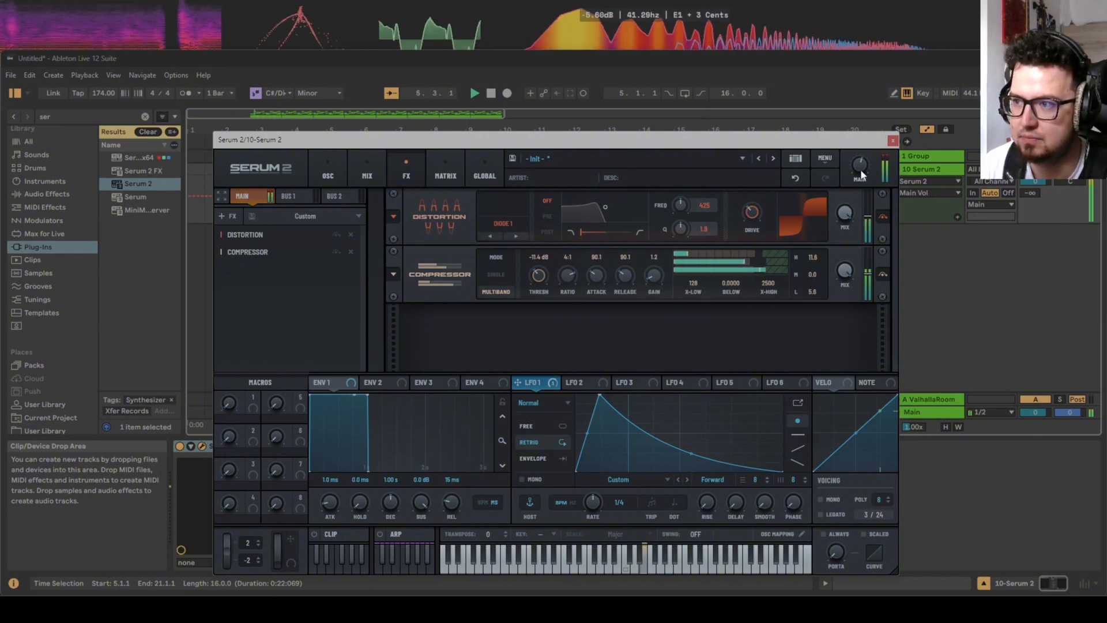
key(space)
Try the compressor ahead of the distortion, audition it, and restore the order with the distortion first.
drag(277, 250, 279, 235)
key(space)
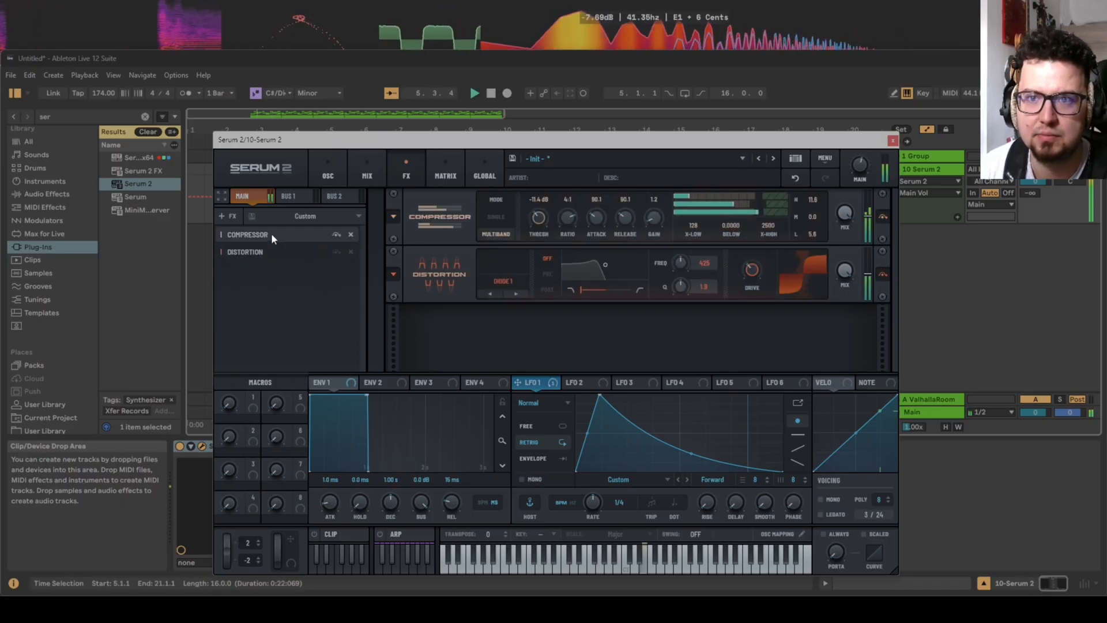
drag(262, 234, 264, 251)
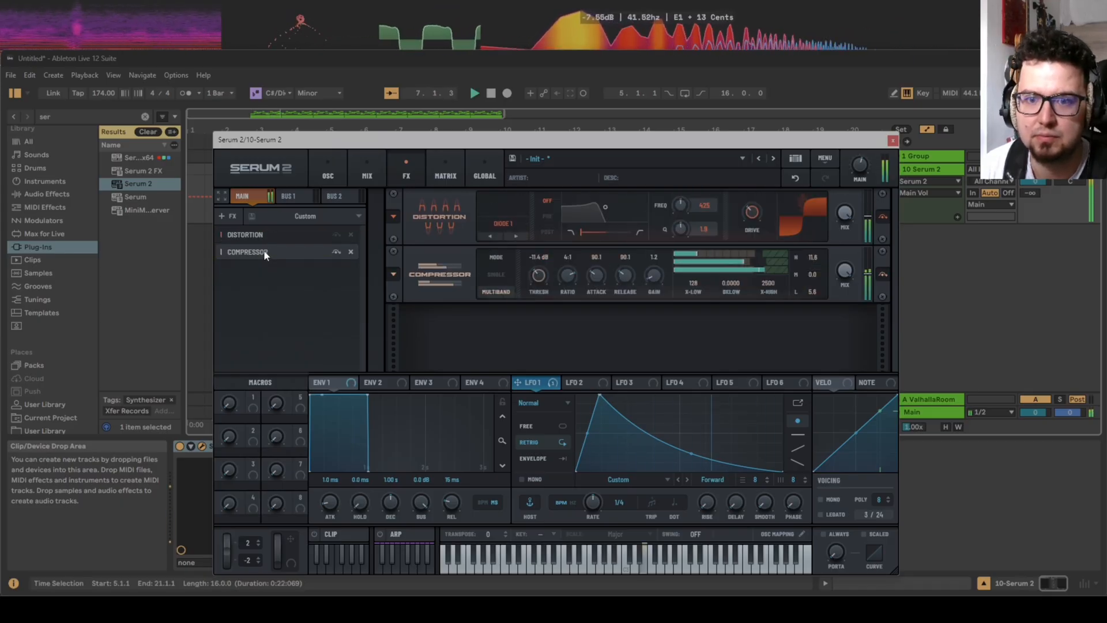
key(space)
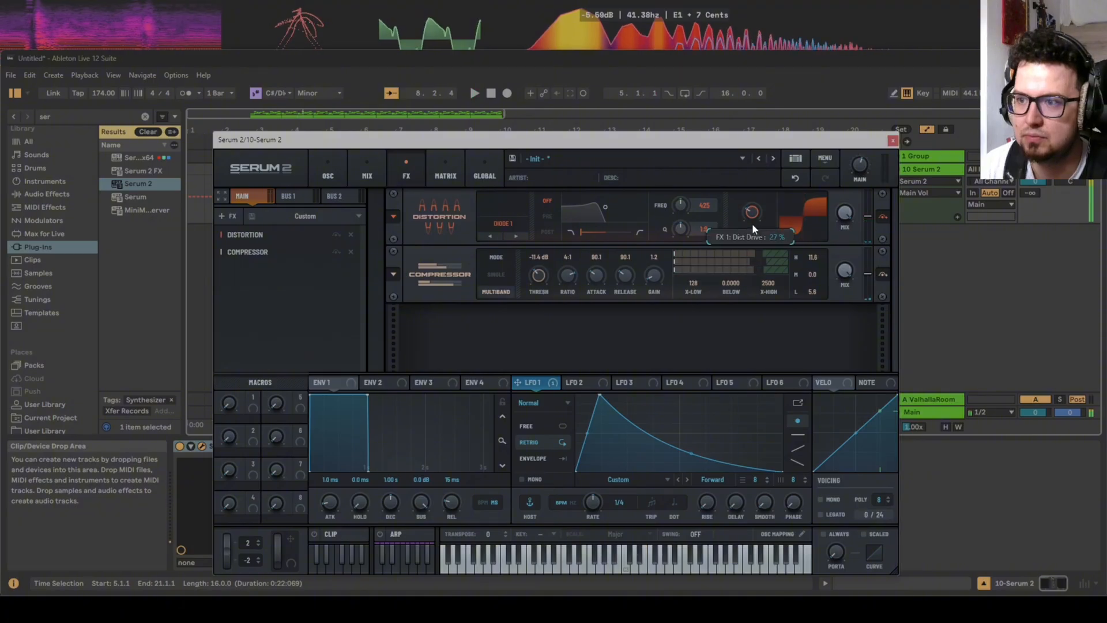
Set the compressor's wet mix to 85% while auditioning the sound.
key(space)
mouse_move(840, 276)
mouse_down()
mouse_move(832, 332)
mouse_move(848, 271)
mouse_up()
key(space)
key(space)
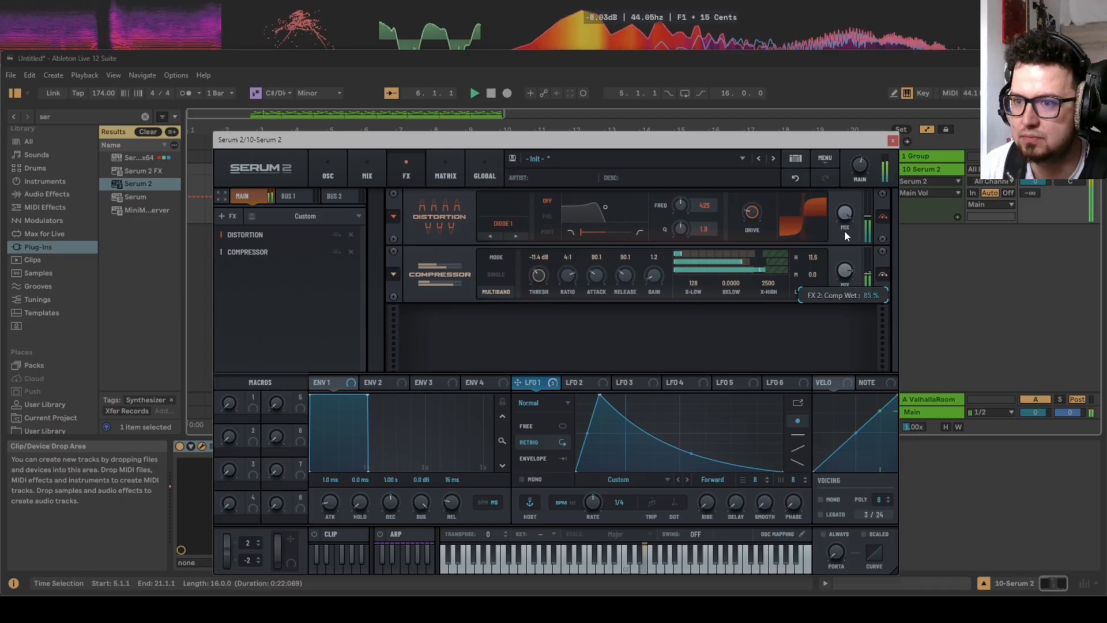
key(space)
Add a Filter effect after the compressor, modulate its lowered cutoff with LFO 1, and adjust the main volume during playback.
click(221, 215)
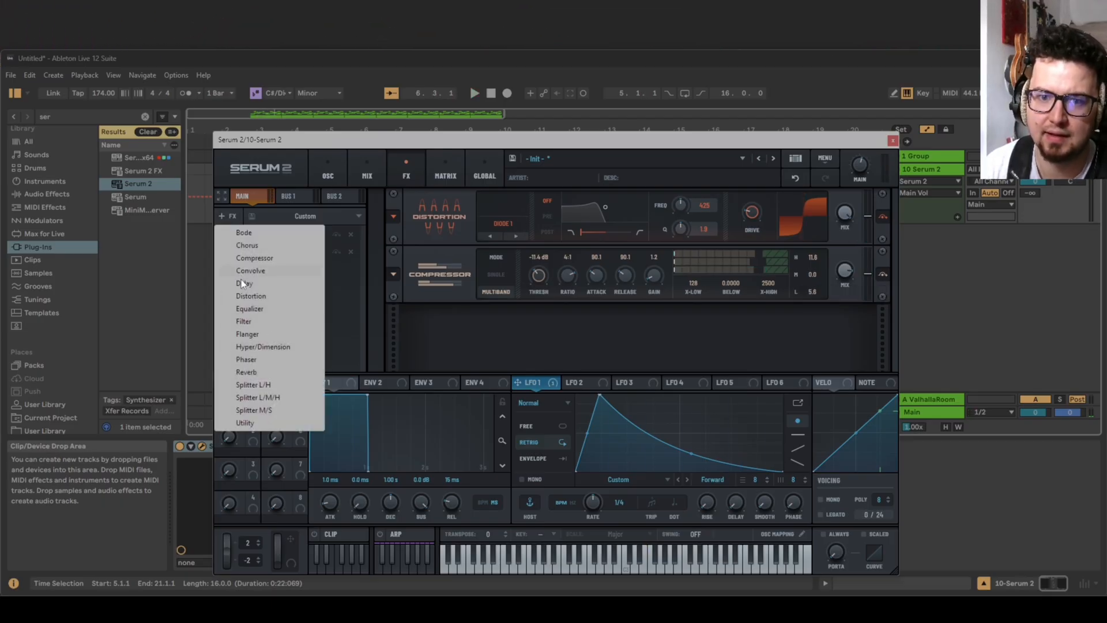
click(248, 321)
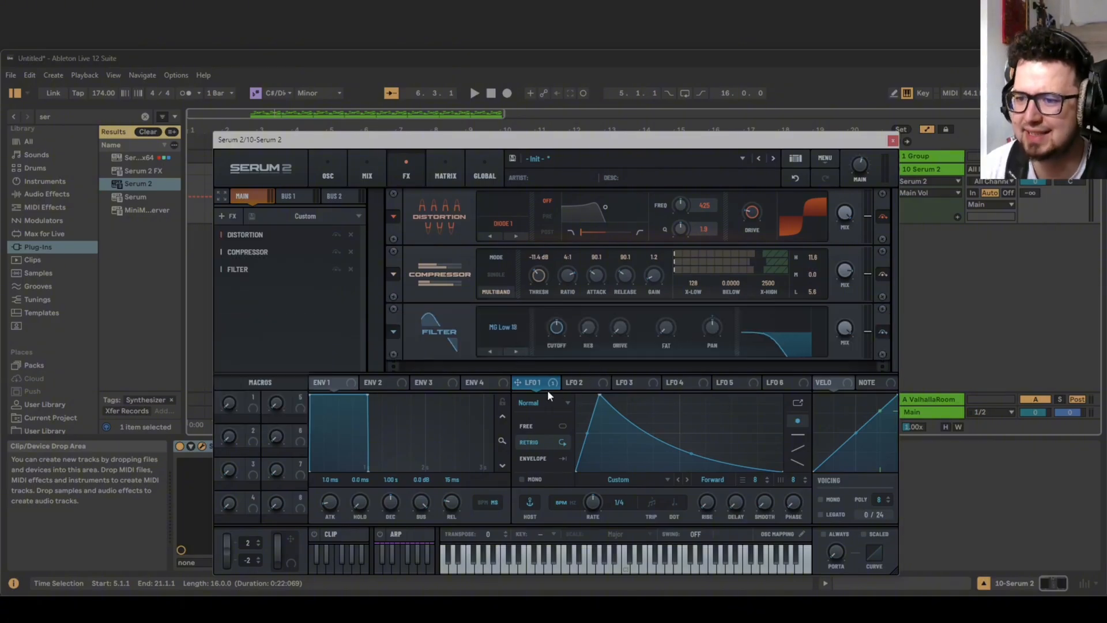
drag(581, 340, 544, 340)
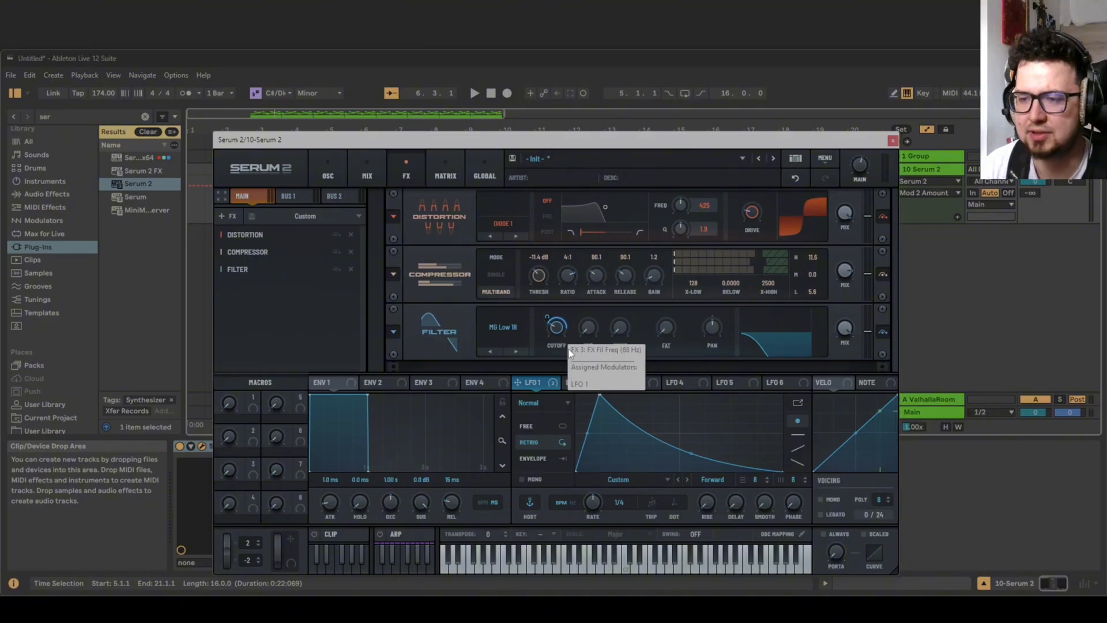
key(space)
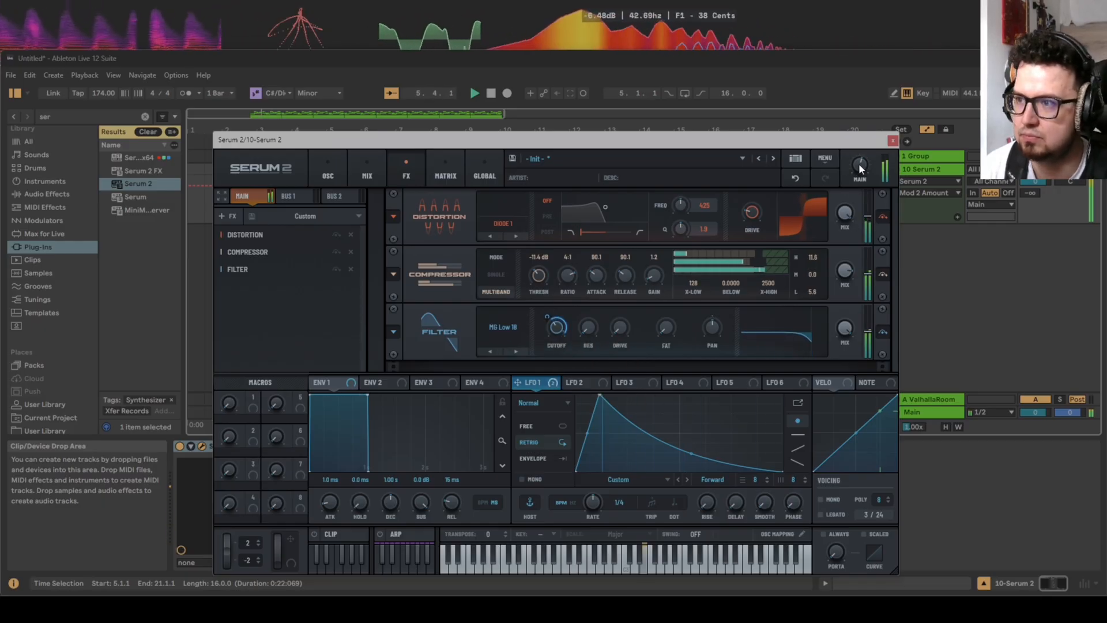
drag(860, 164, 862, 160)
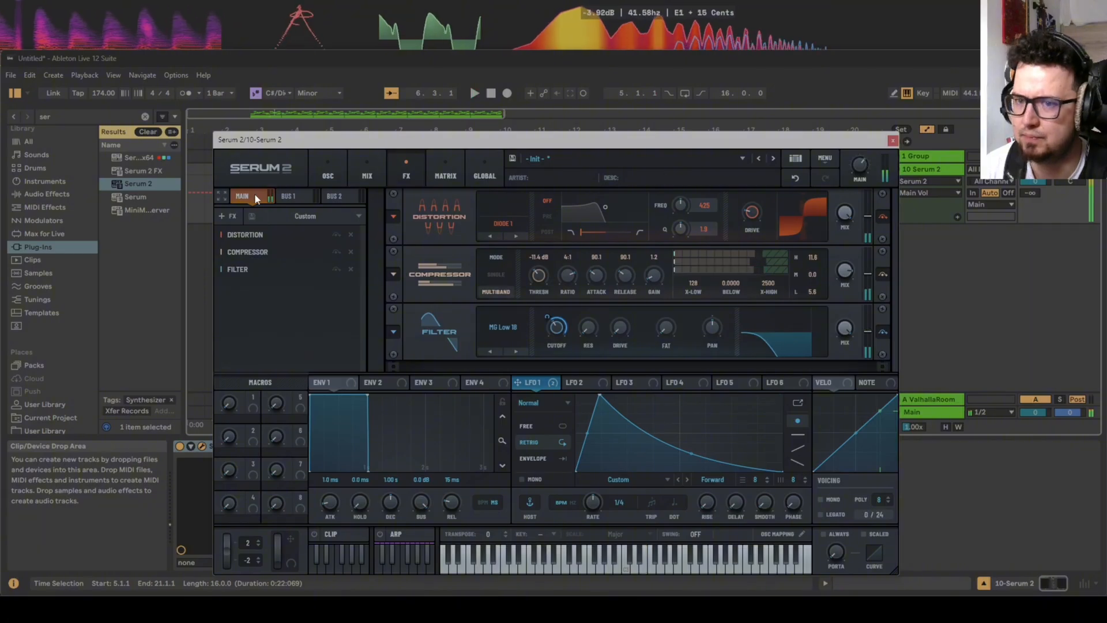
Look through the mixer and global preferences, and audition the sound while viewing the oscillators.
click(327, 171)
click(363, 168)
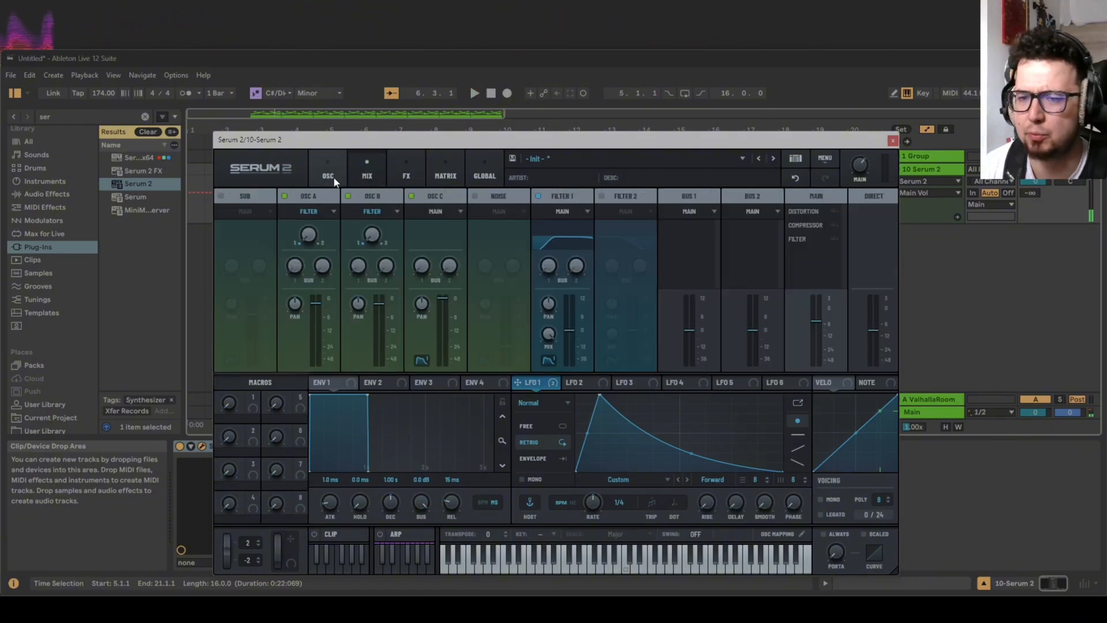
click(416, 173)
click(468, 167)
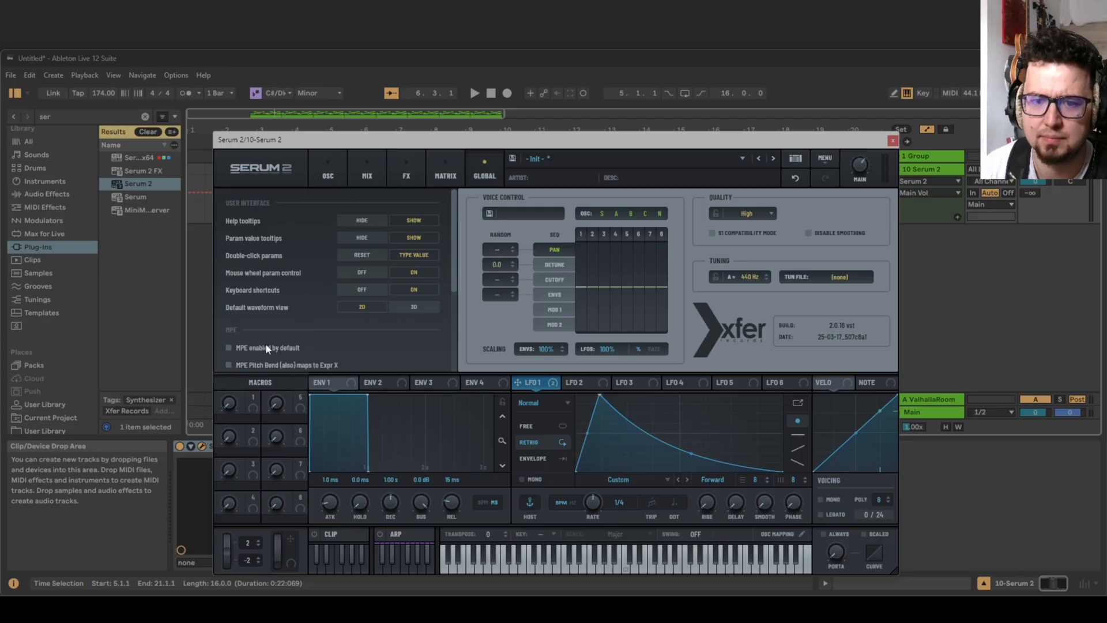
scroll(265, 344, down, 4)
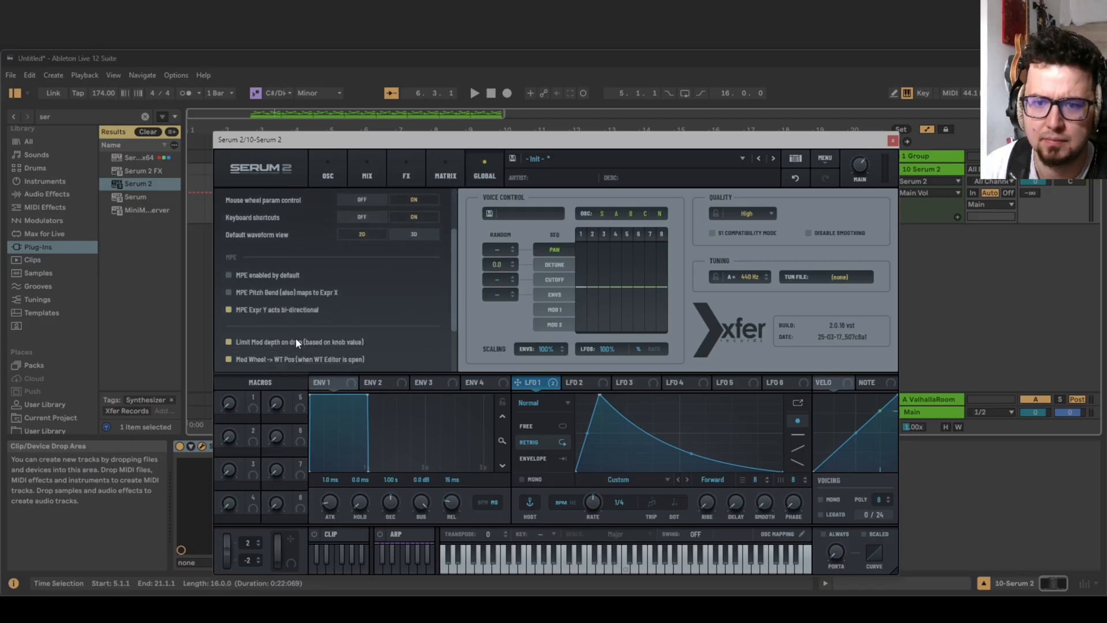
scroll(295, 342, down, 4)
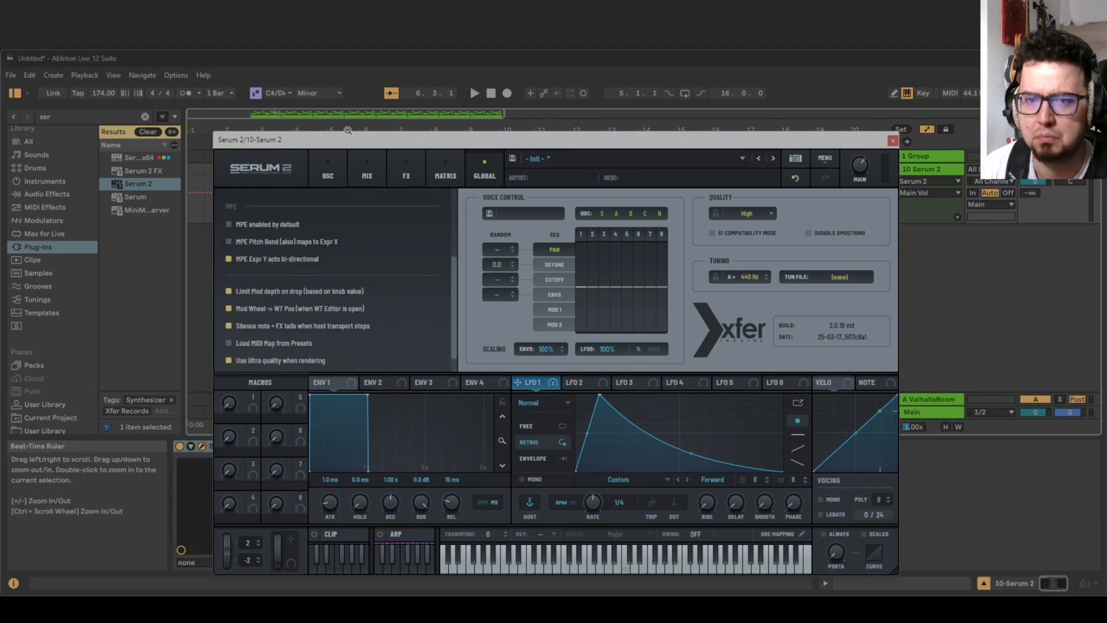
click(331, 170)
key(space)
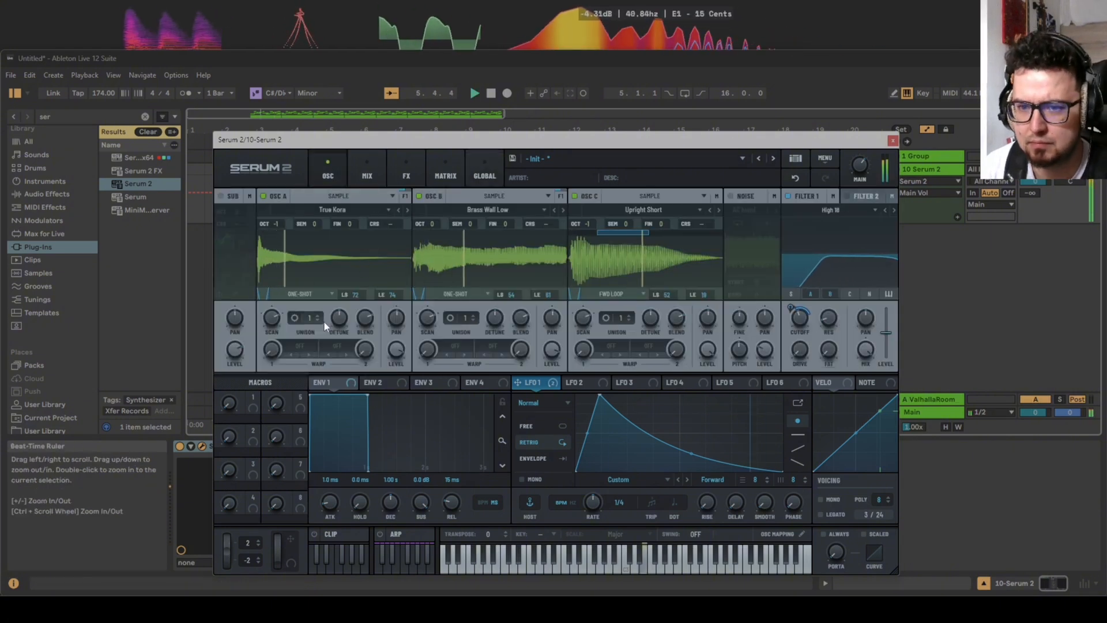
click(369, 175)
key(space)
click(395, 174)
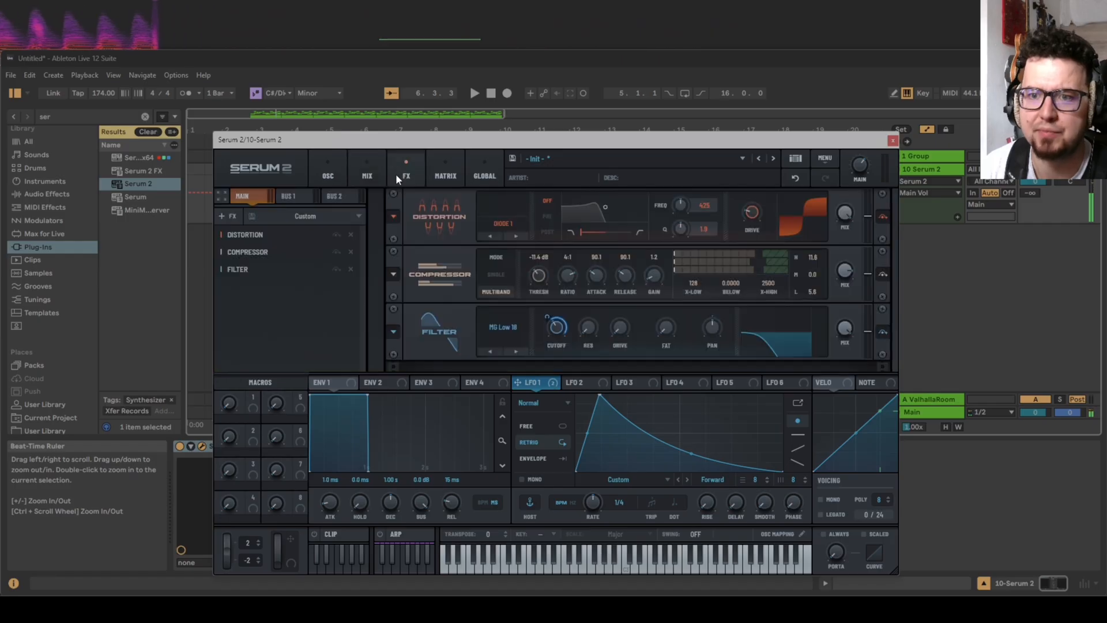
click(233, 219)
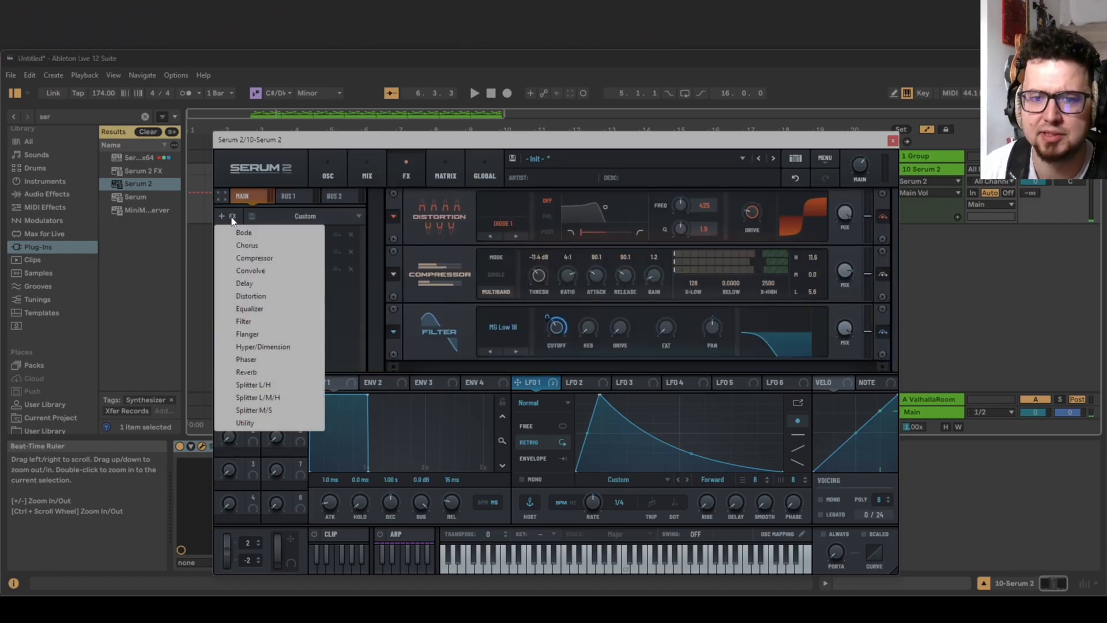
click(270, 372)
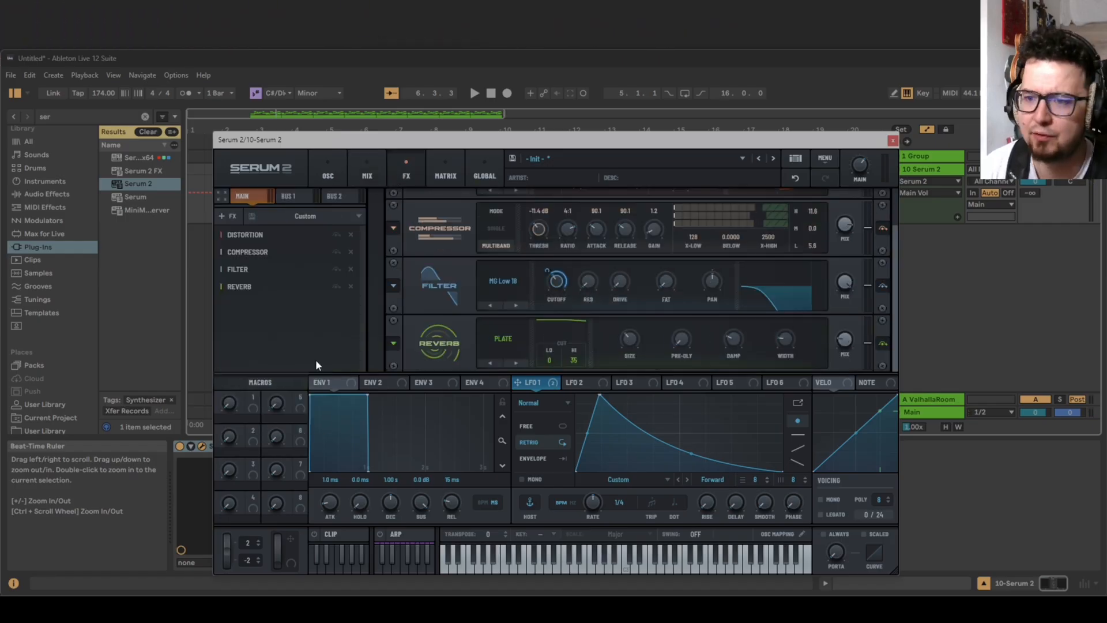
click(351, 287)
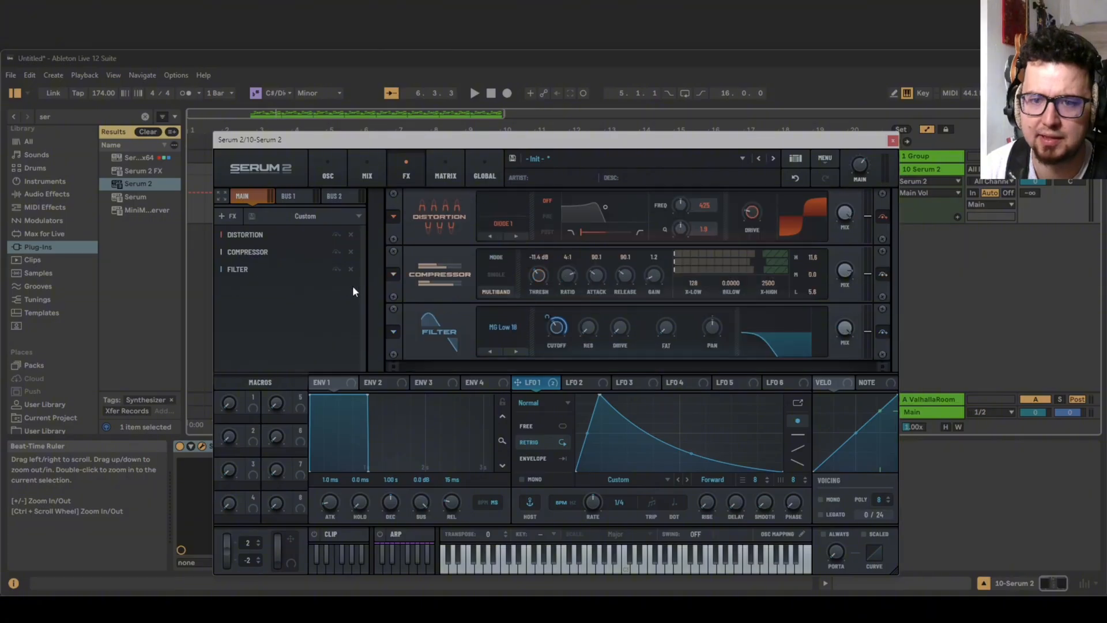
Add a Convolve effect after the filter, load the factory Coloration impulse response Growlish, and audition it.
click(223, 217)
click(250, 270)
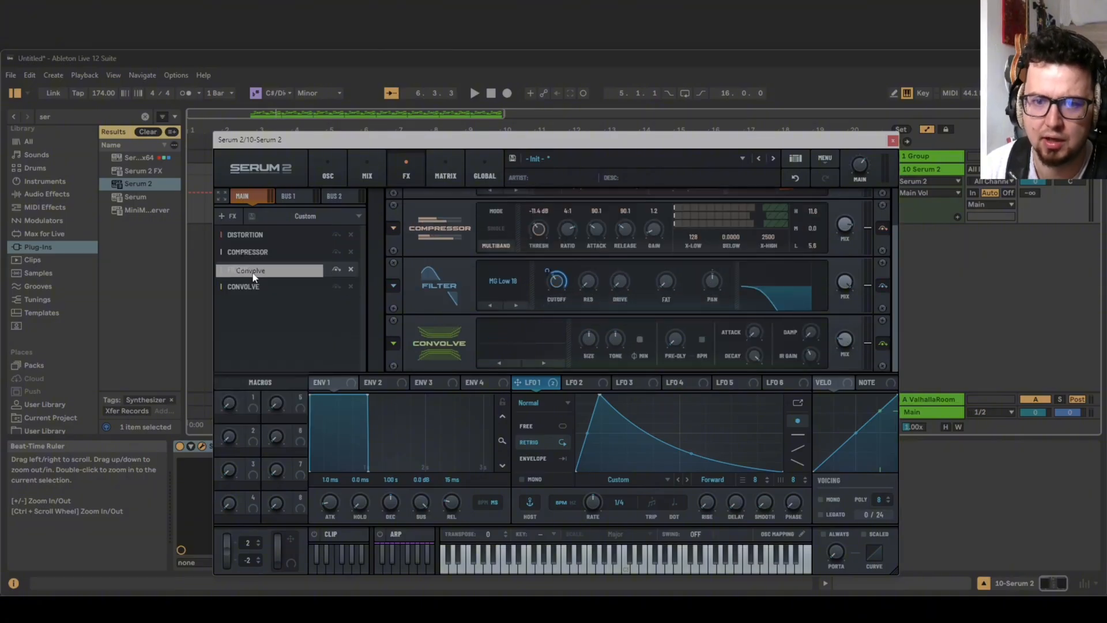
click(543, 350)
mouse_move(522, 368)
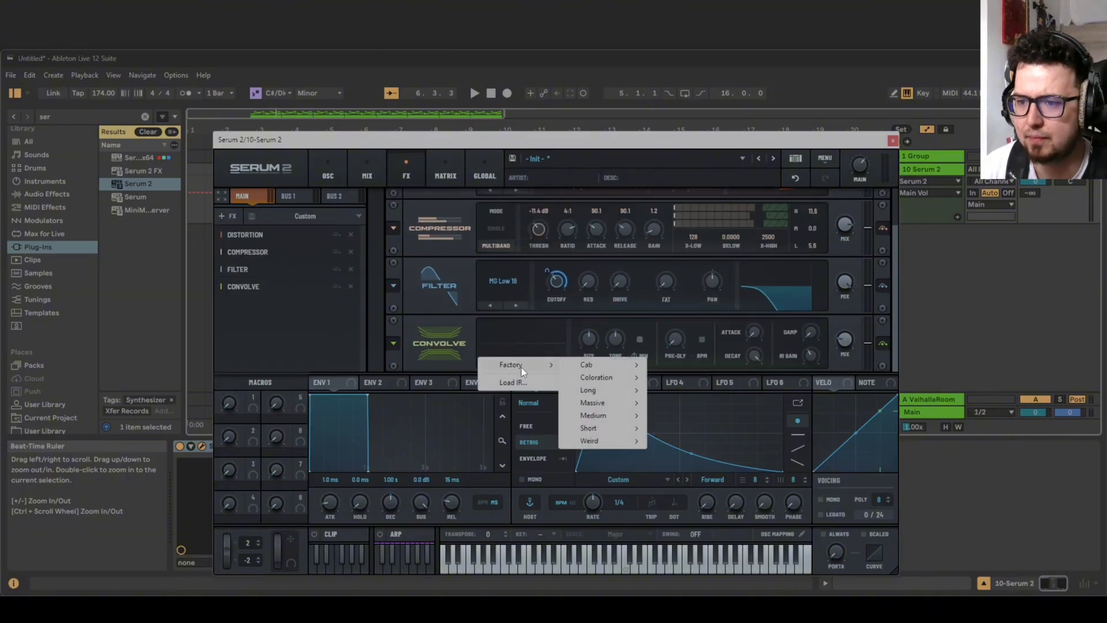
mouse_move(606, 405)
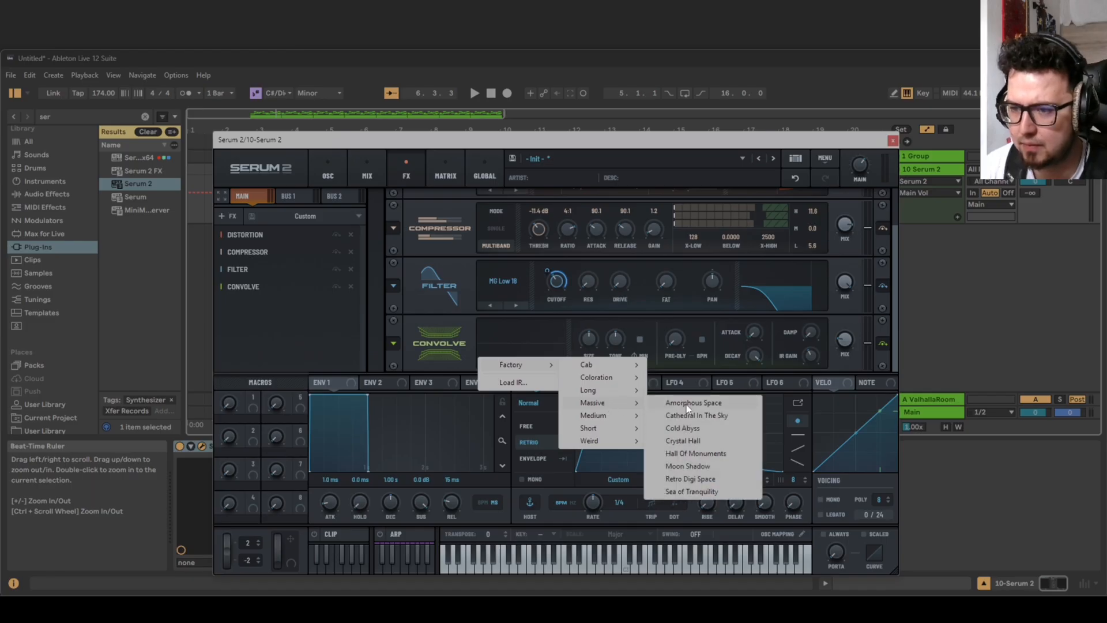
mouse_move(604, 377)
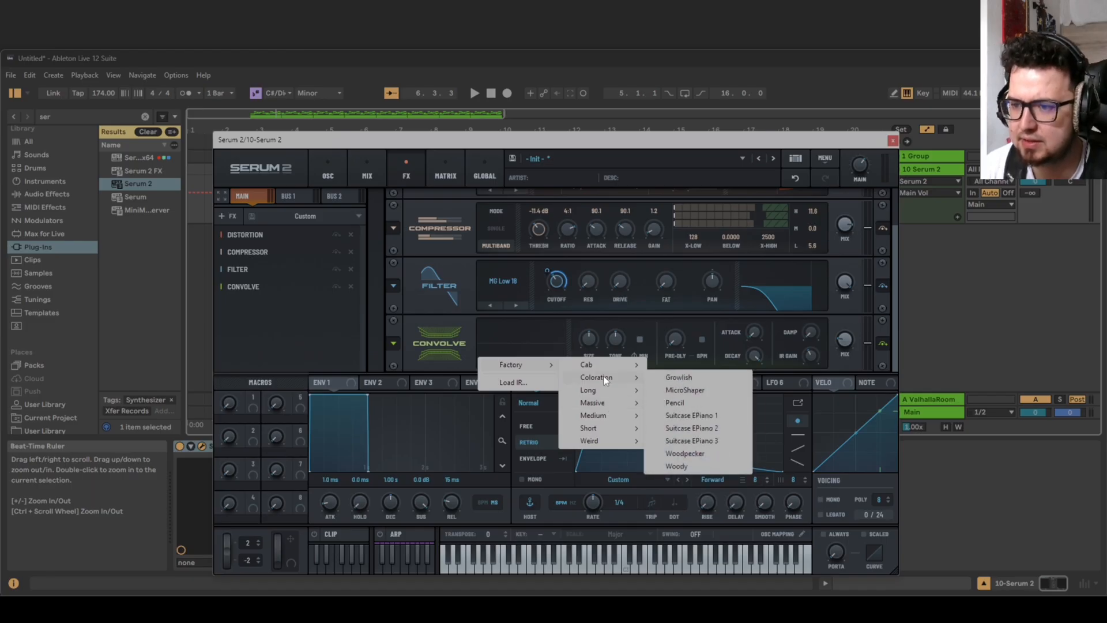
click(677, 379)
key(space)
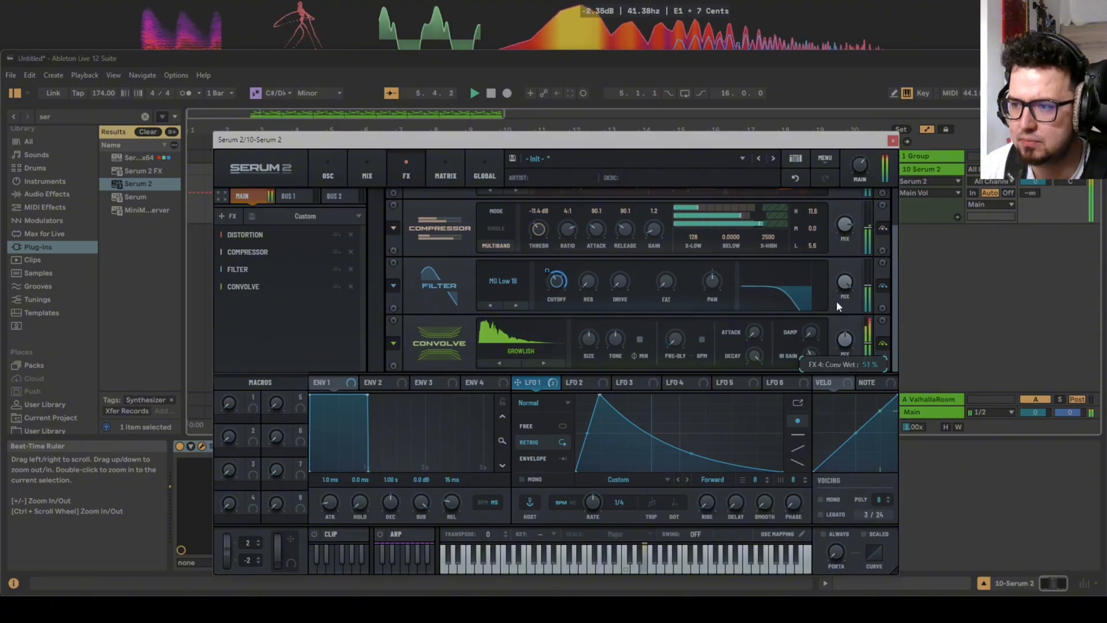
Modulate the Convolve effect's wet mix with LFO 1 at 60% depth and audition the result.
key(space)
drag(532, 383, 843, 344)
key(space)
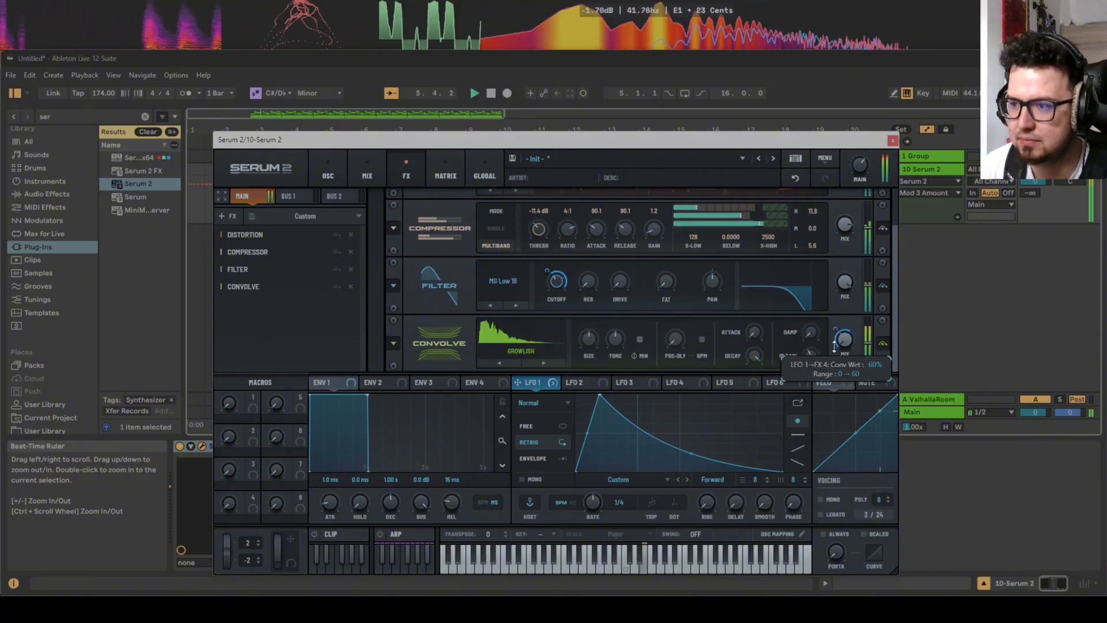
Audition other Convolve impulse responses, settle on Woody, and lower the LFO 1 modulation of its wet mix.
click(542, 363)
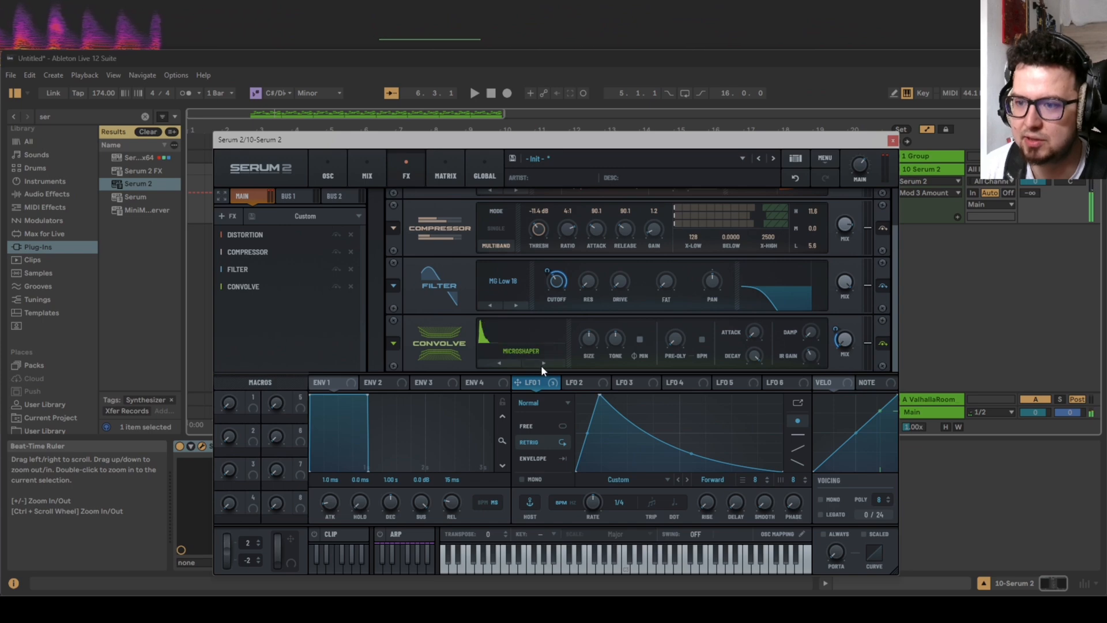
click(542, 364)
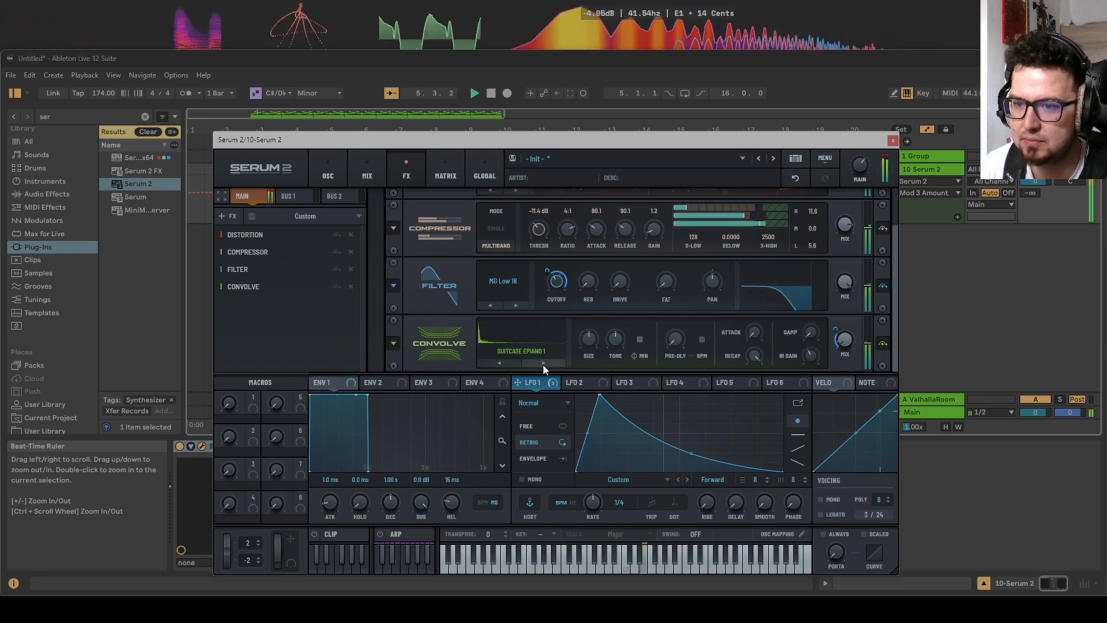
click(543, 364)
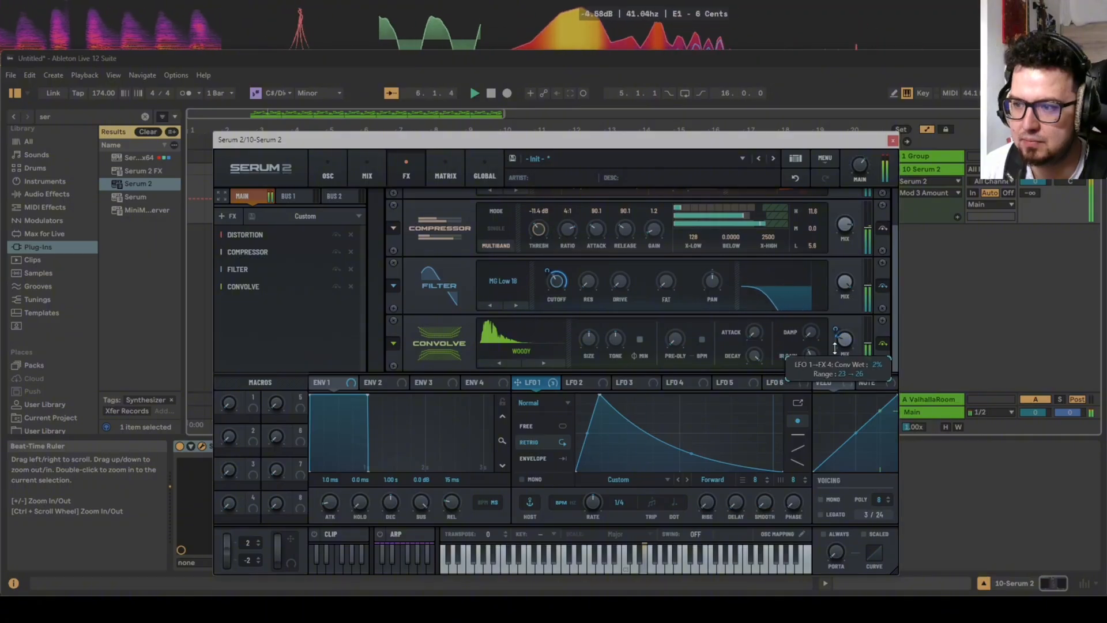
mouse_move(837, 332)
mouse_down()
mouse_move(836, 318)
mouse_move(838, 336)
mouse_up()
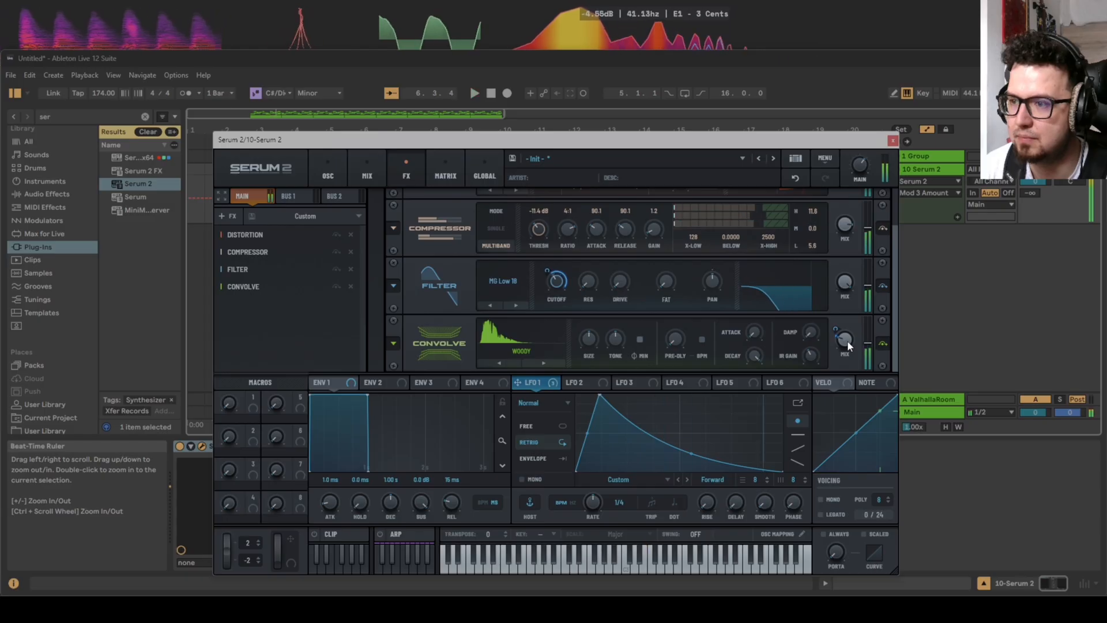
key(space)
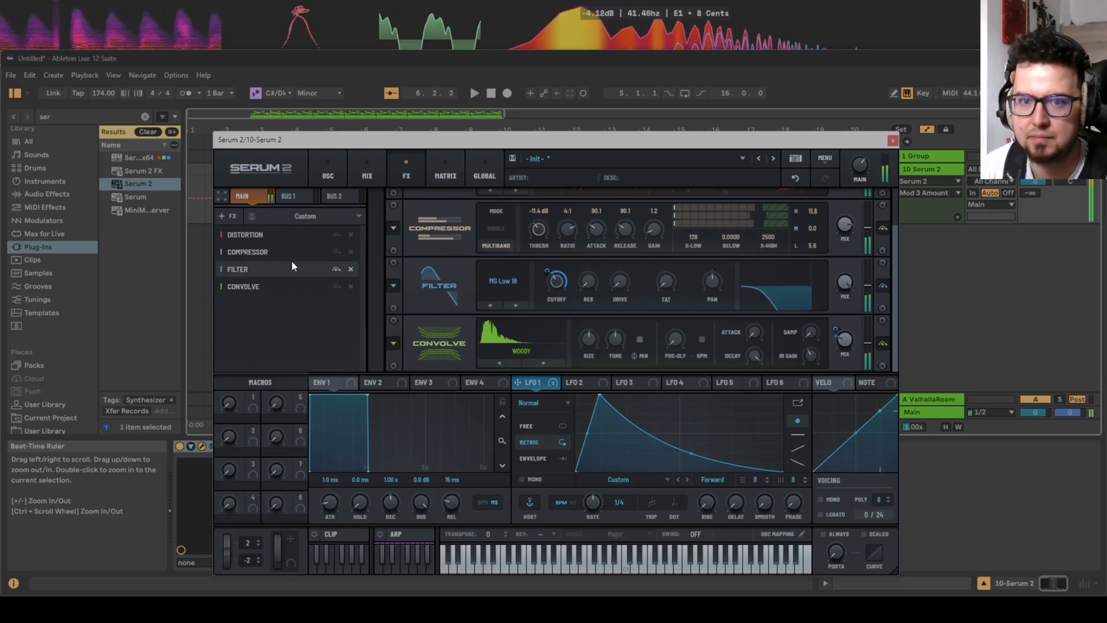
Add a Hyper/Dimension effect after the Convolve effect and audition it.
click(229, 216)
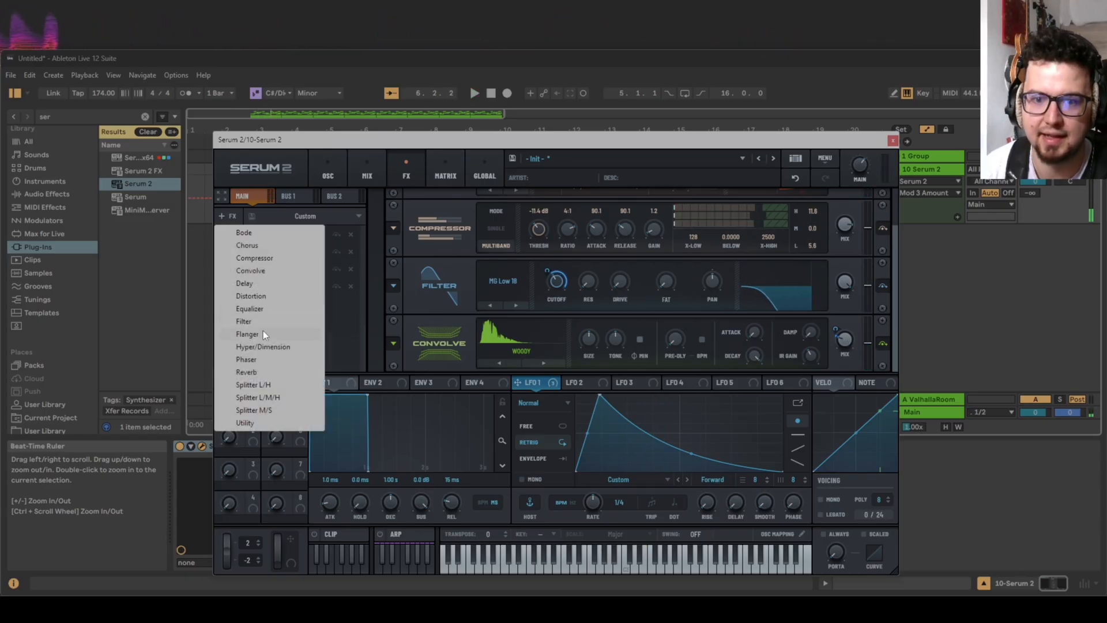
click(268, 345)
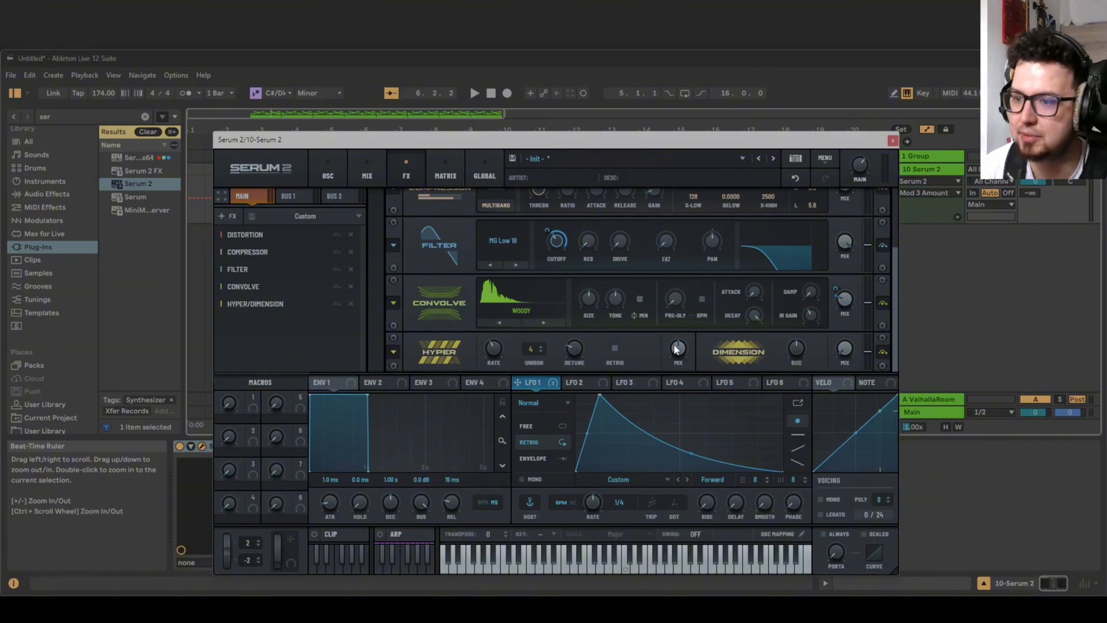
key(space)
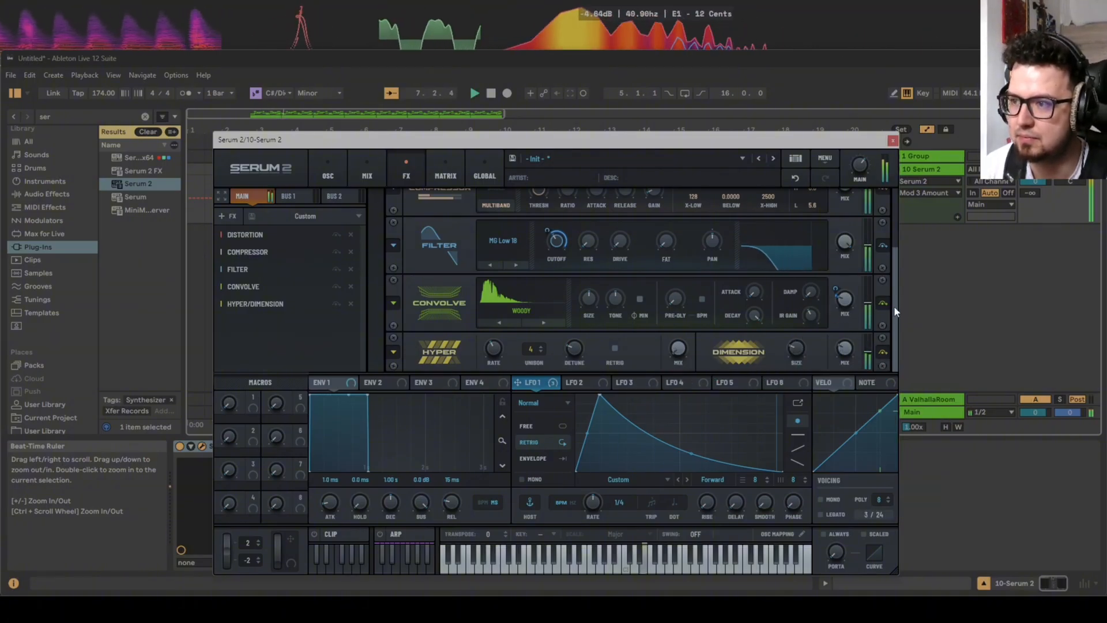
key(space)
Add a Plate Reverb after Hyper/Dimension, set its low cut to 23, and modulate its wet mix with LFO 1 at 50%.
click(227, 215)
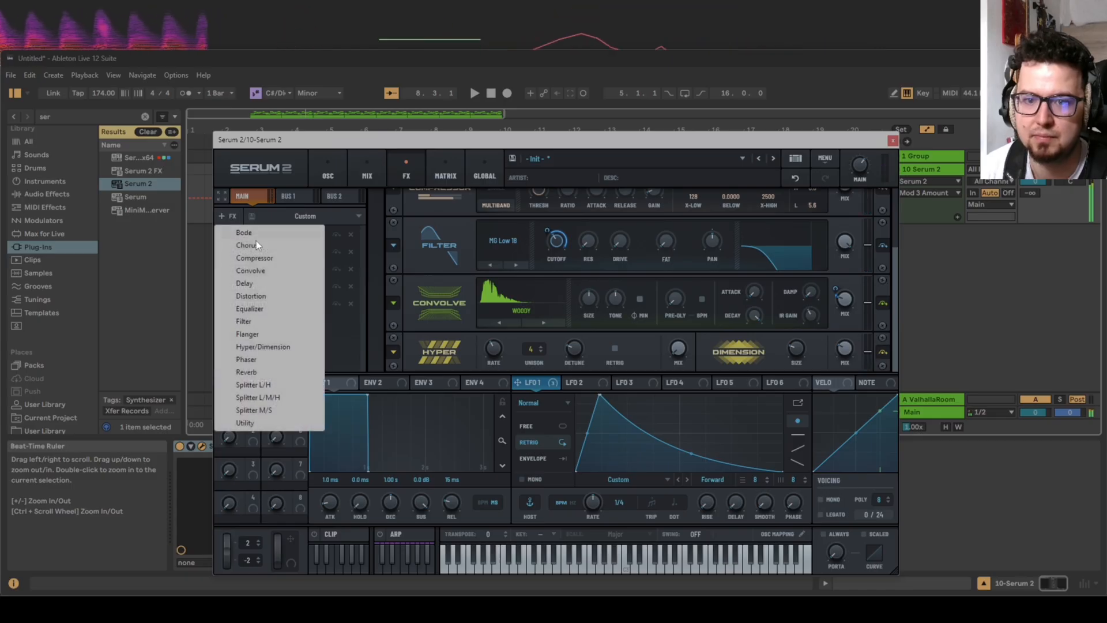
click(275, 372)
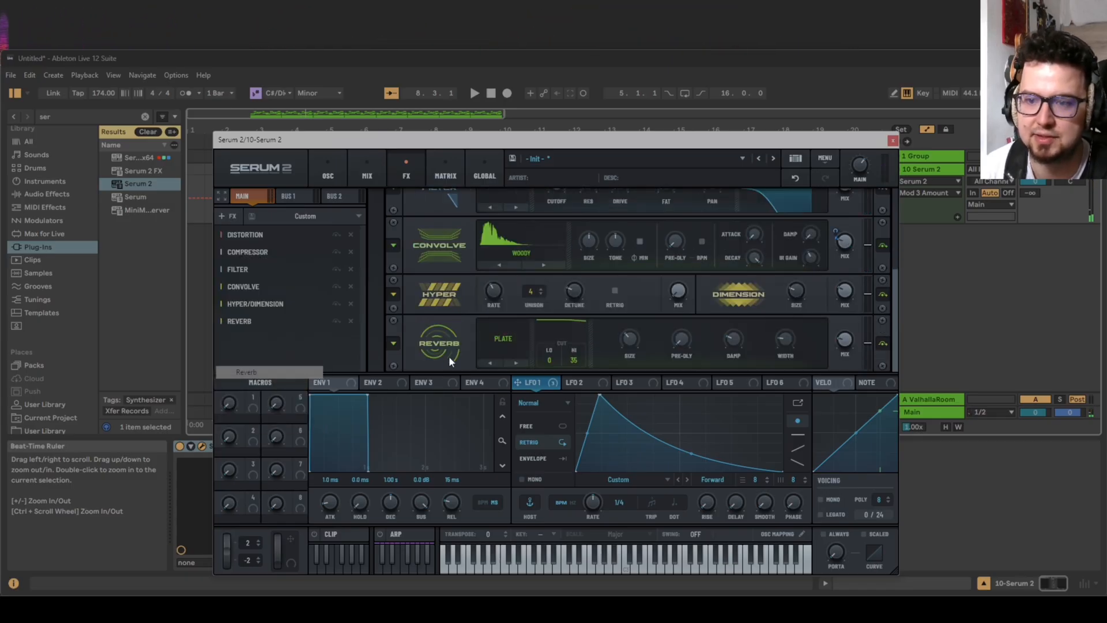
drag(549, 360, 587, 339)
key(space)
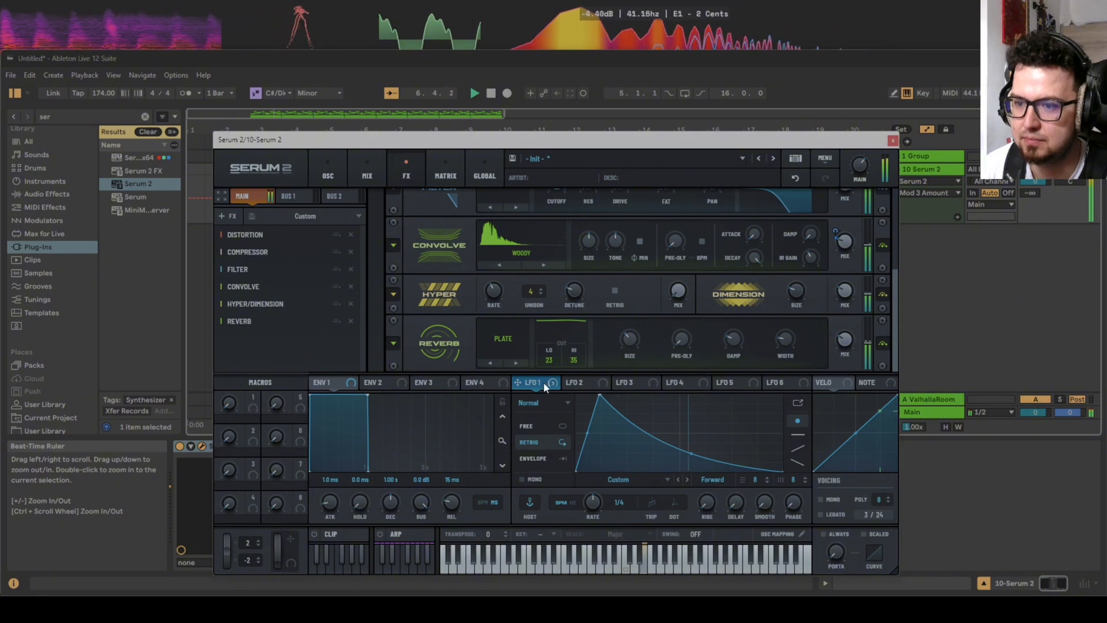
drag(518, 382, 842, 342)
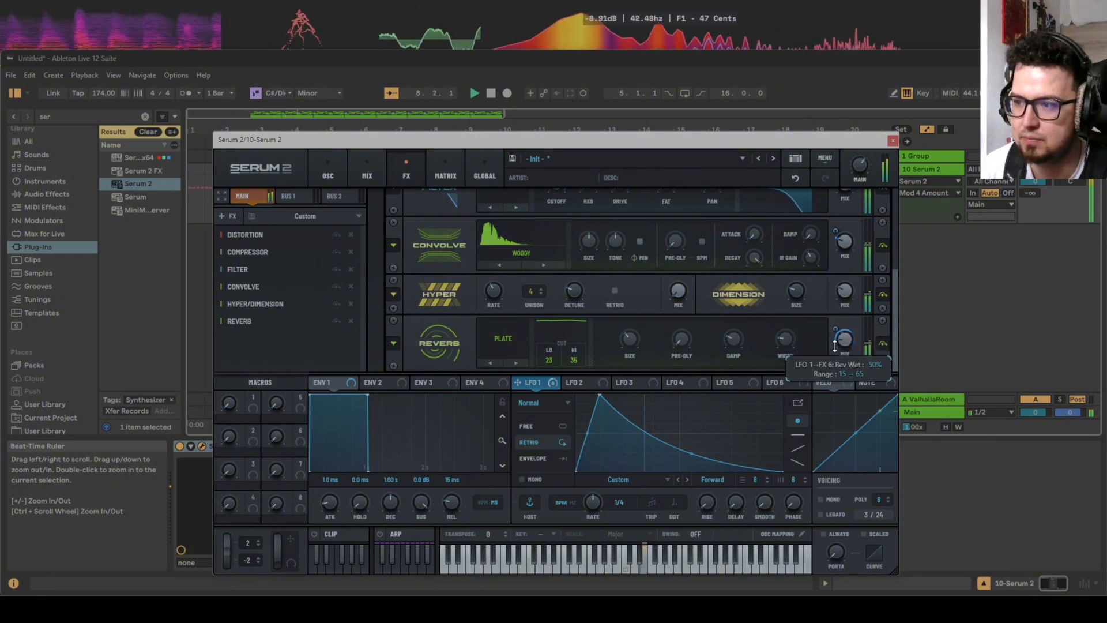
Add a second Distortion at the end of the effects chain, set its type to Diode 2, and modulate its drive with LFO 1.
click(227, 216)
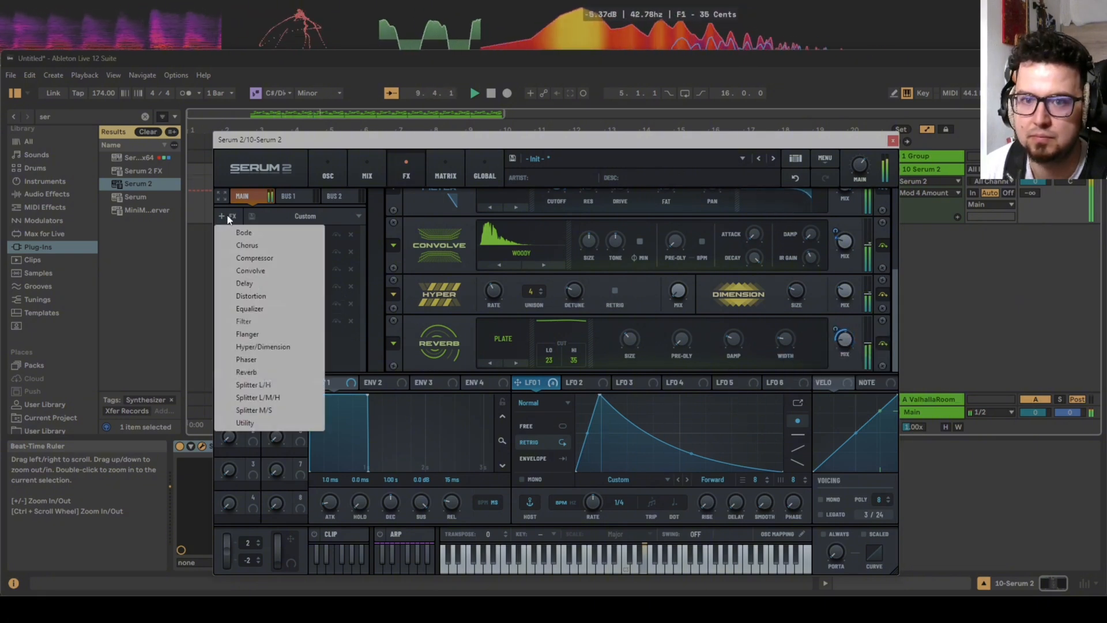
click(252, 296)
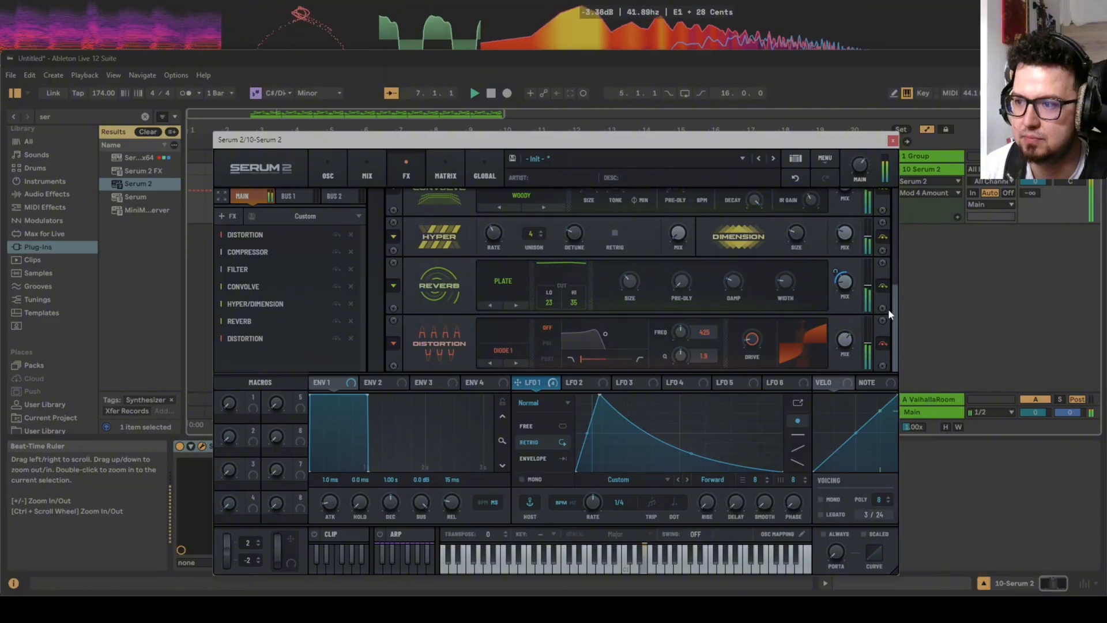
drag(893, 309, 891, 174)
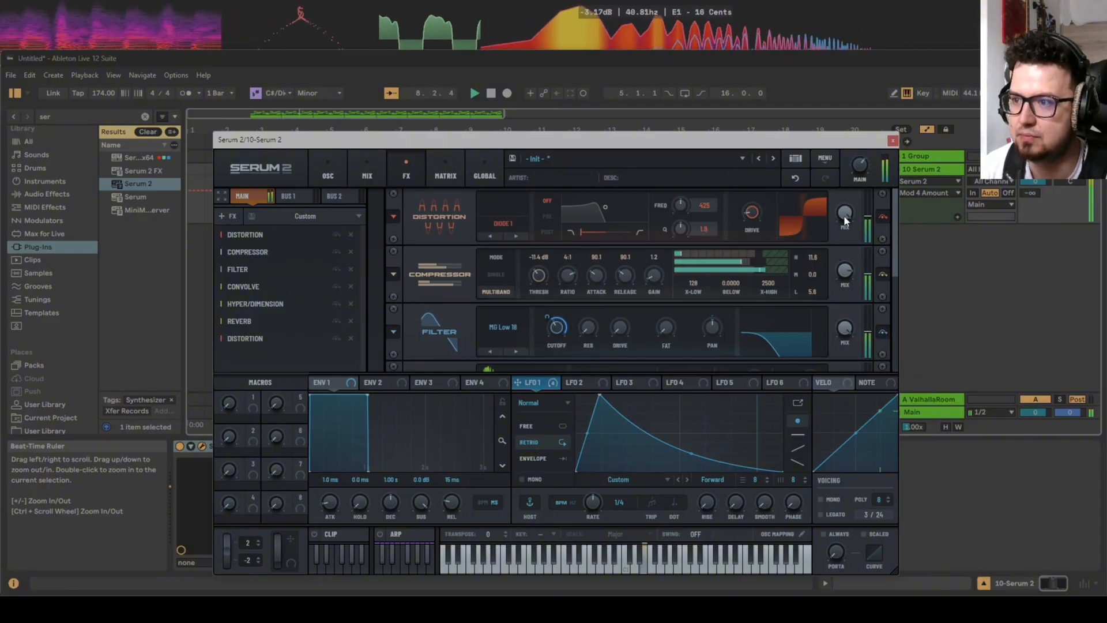
drag(895, 261, 835, 344)
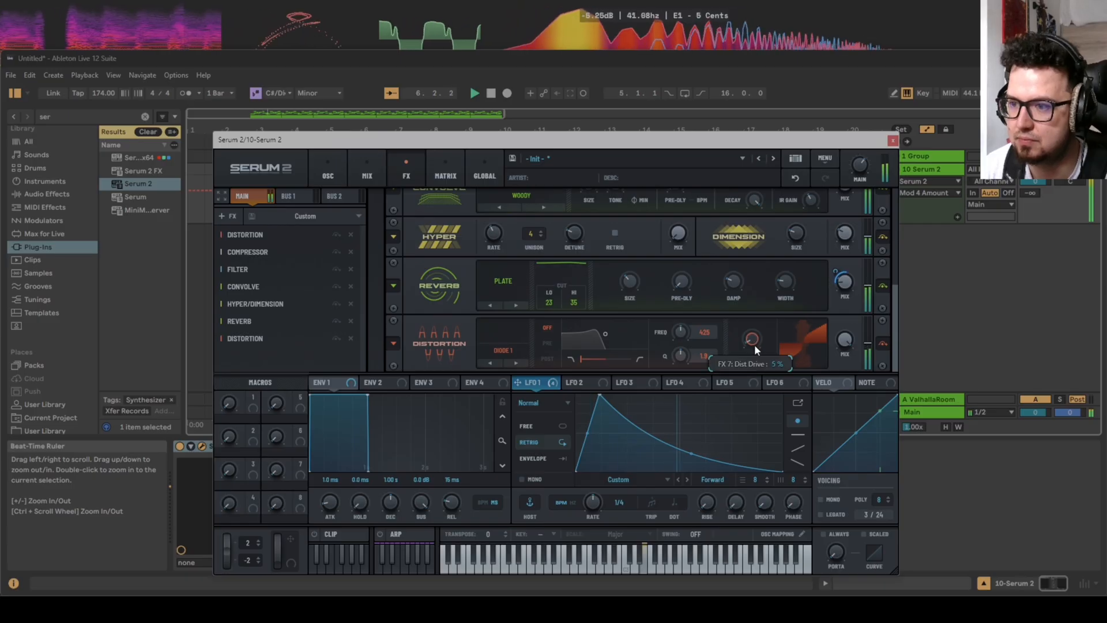
click(516, 362)
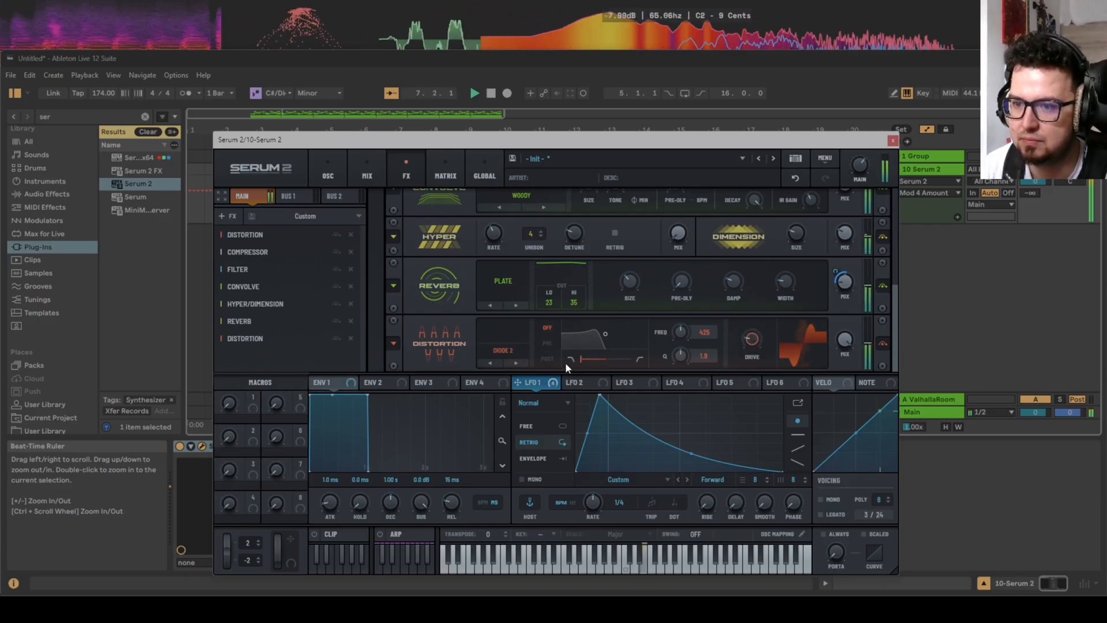
mouse_move(751, 337)
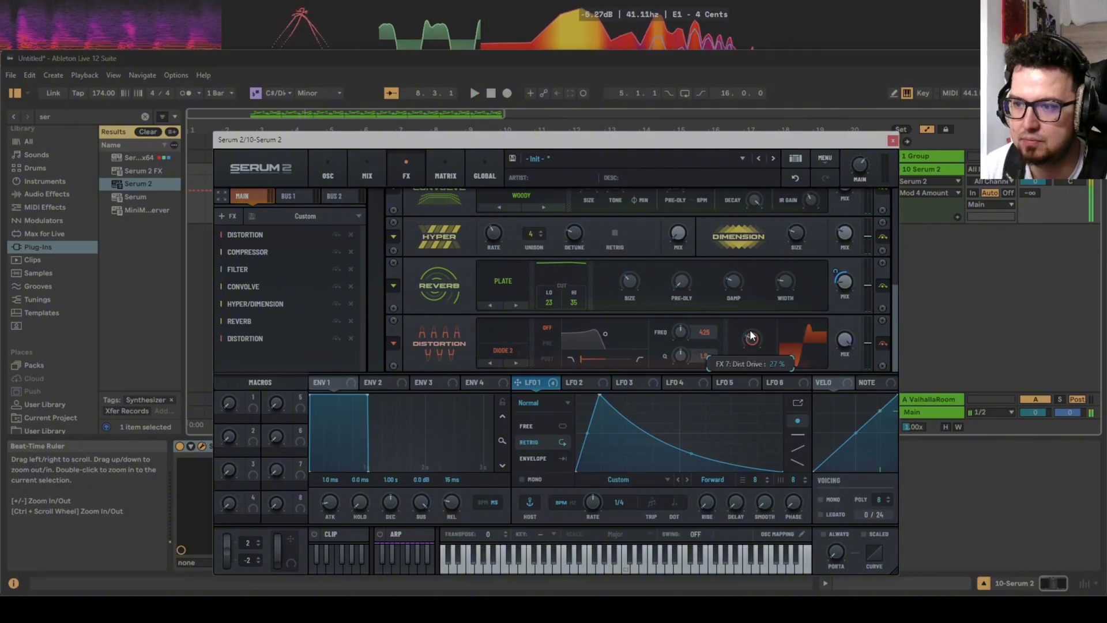
drag(532, 383, 753, 346)
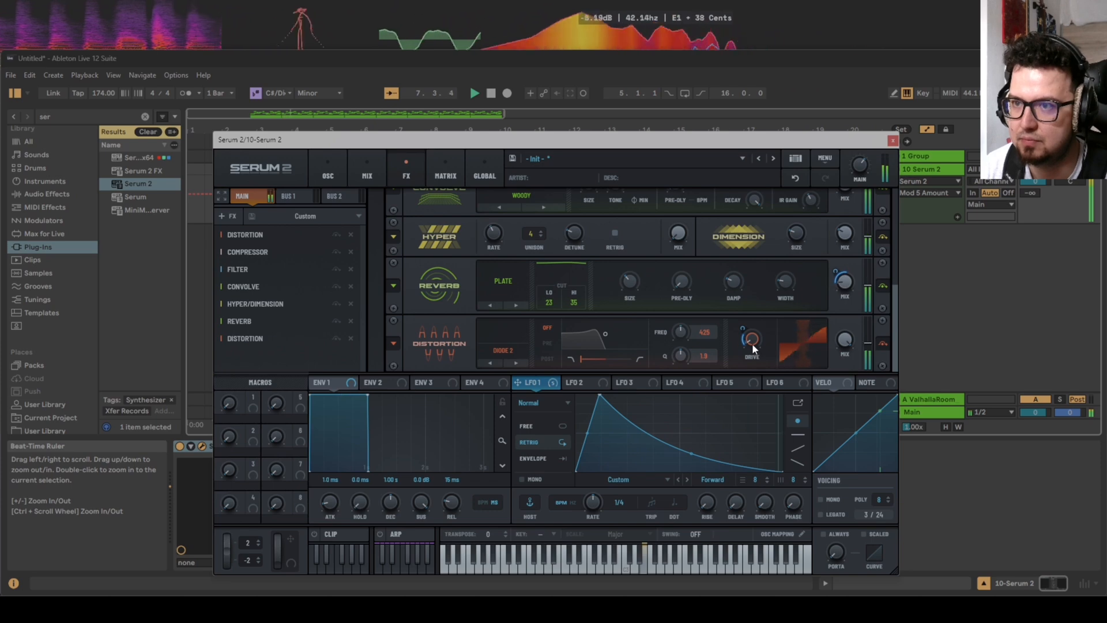
Adjust Oscillator C's level and set Filter 1's cutoff to about 311 Hz while auditioning.
click(331, 172)
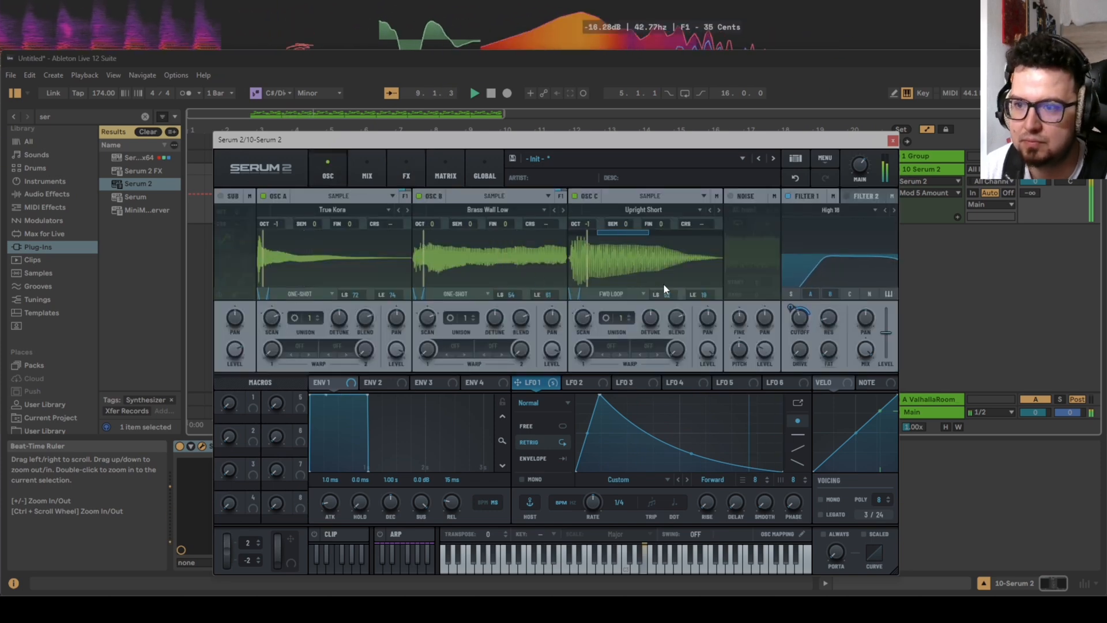
click(707, 347)
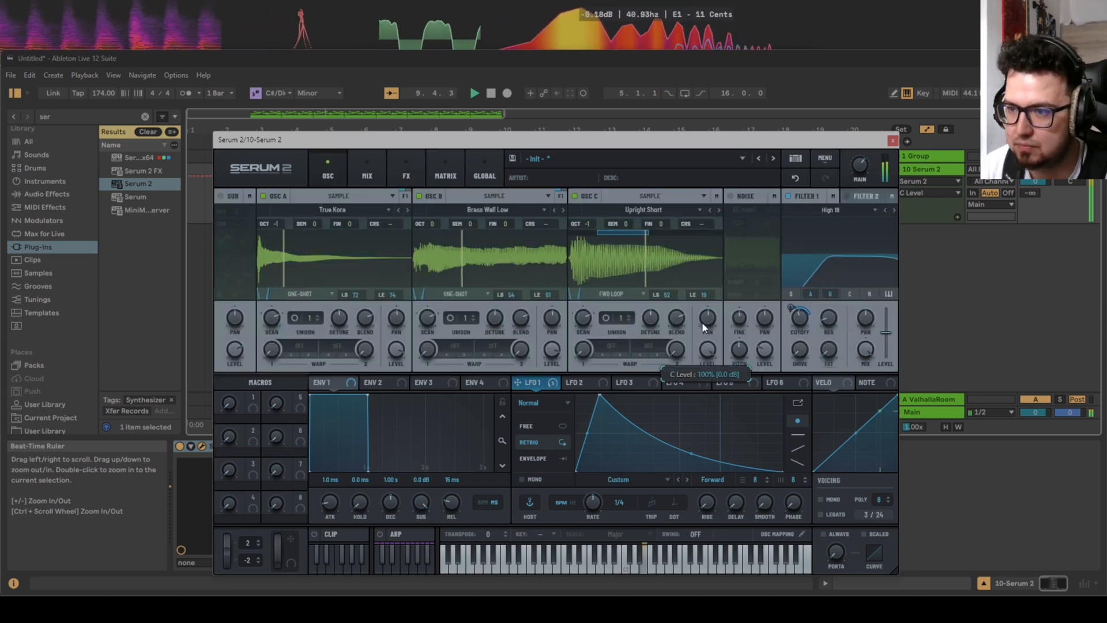
click(797, 314)
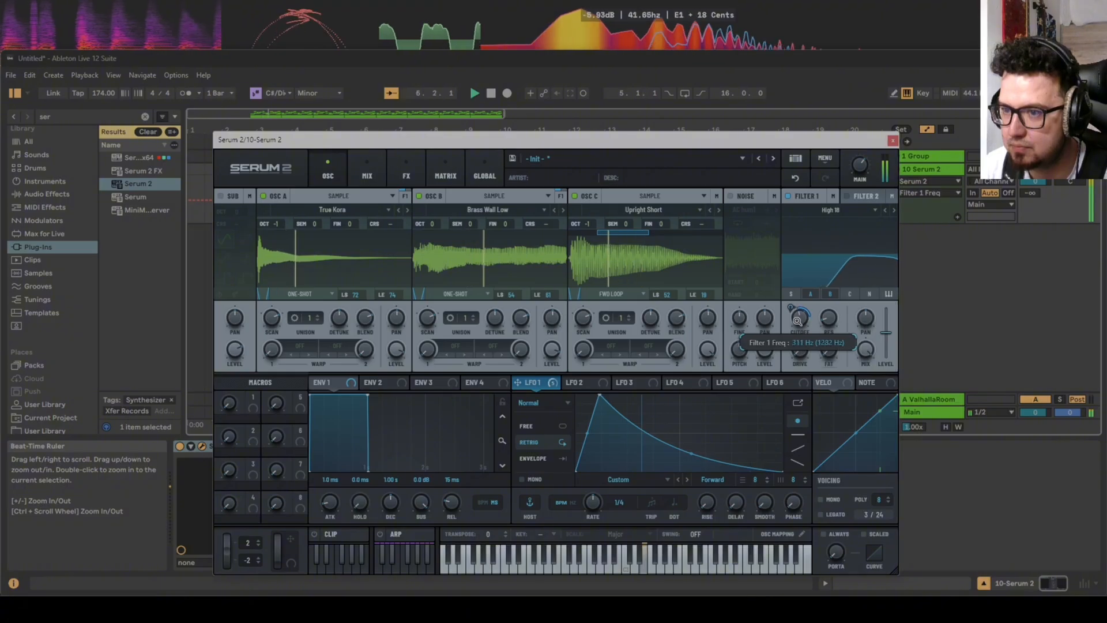
Set LFO 1's rate to dotted 1/8, audition it, and readjust Oscillator C's level.
click(594, 499)
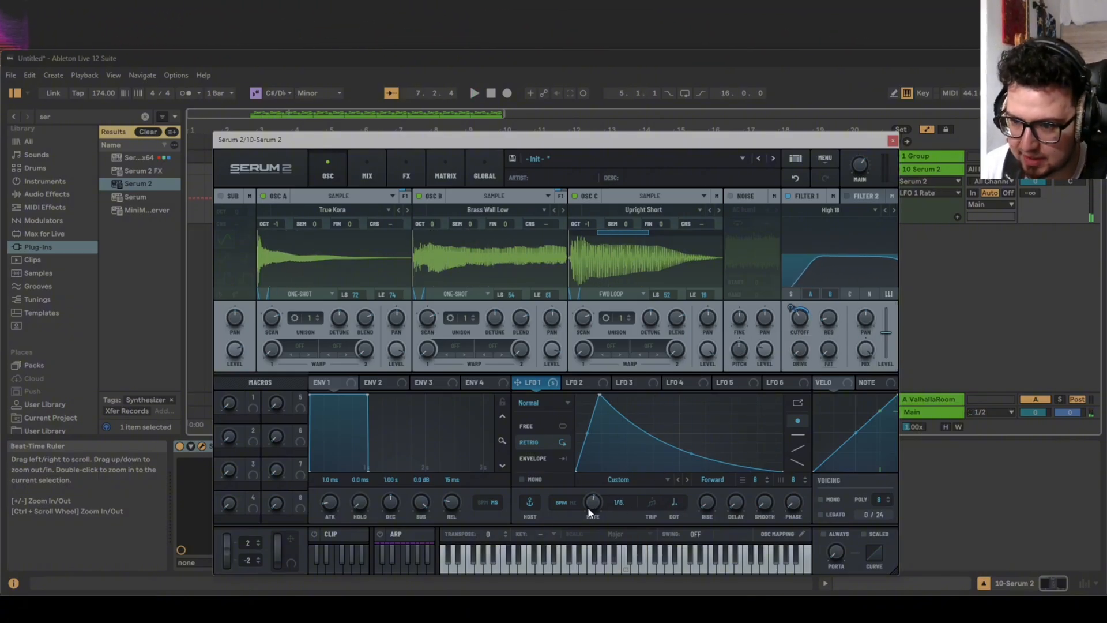
key(space)
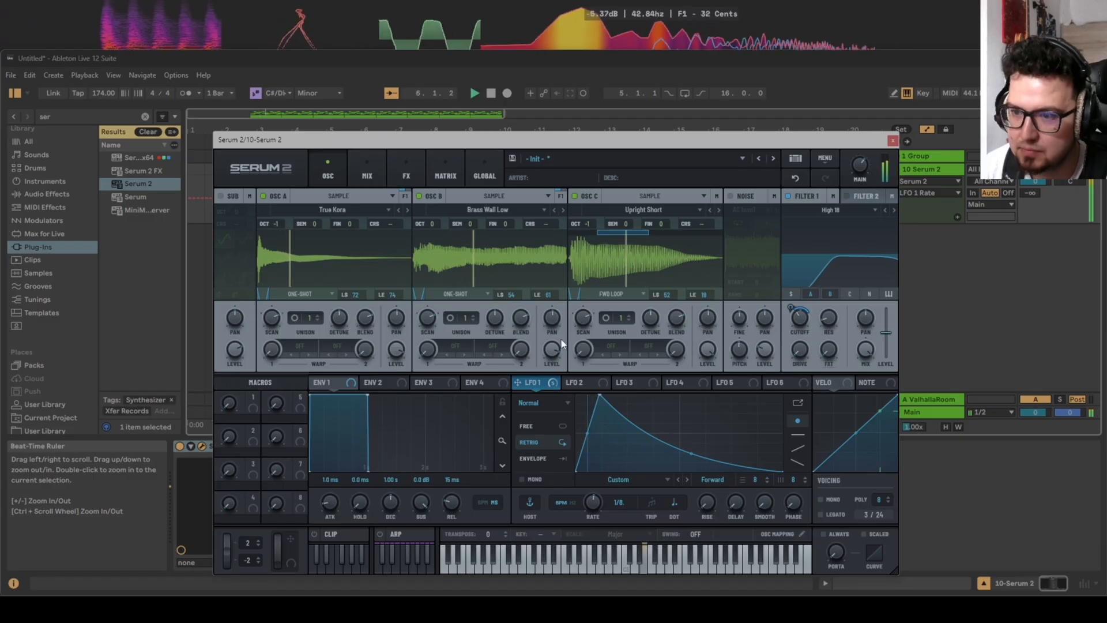
click(701, 362)
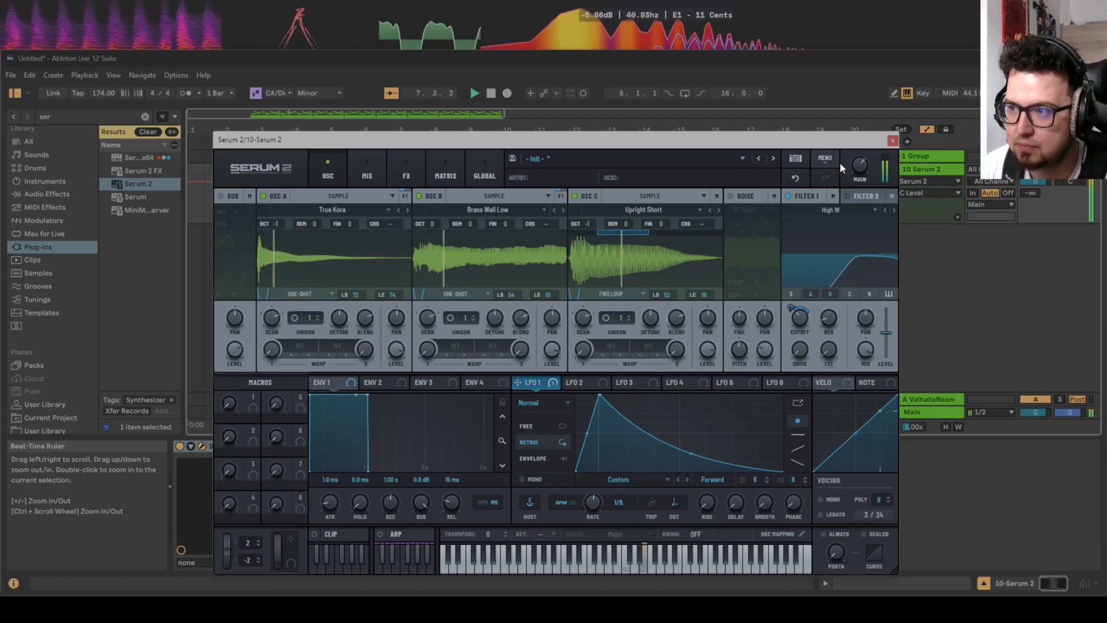
key(space)
Enable the noise oscillator, load the White noise color, and set the LFO 1 modulation of its level to about 46%.
click(731, 197)
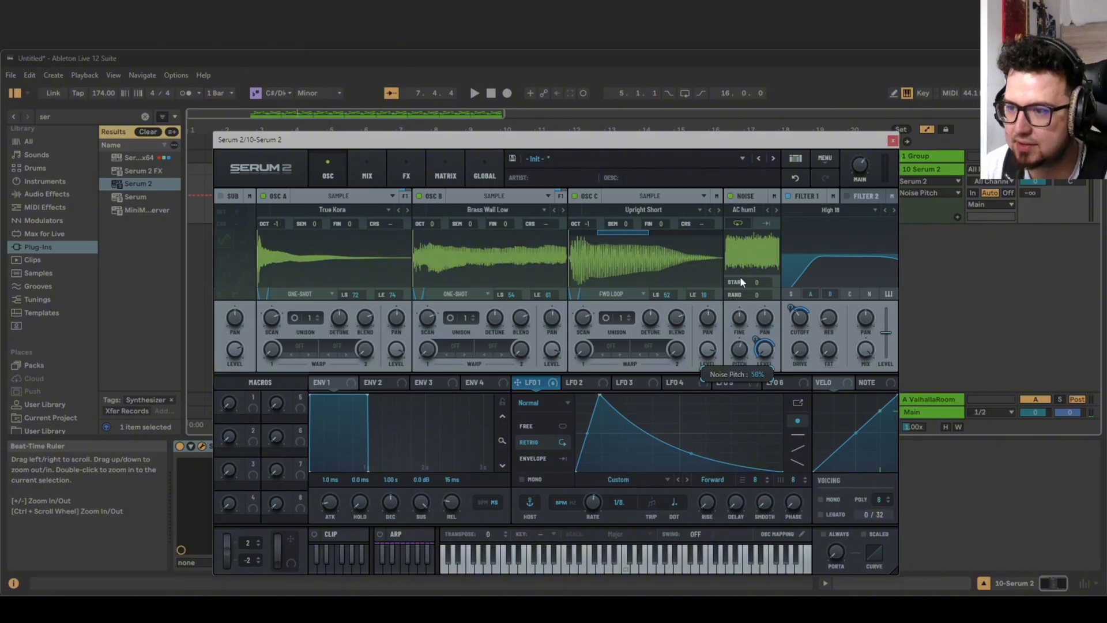
click(744, 210)
mouse_move(762, 318)
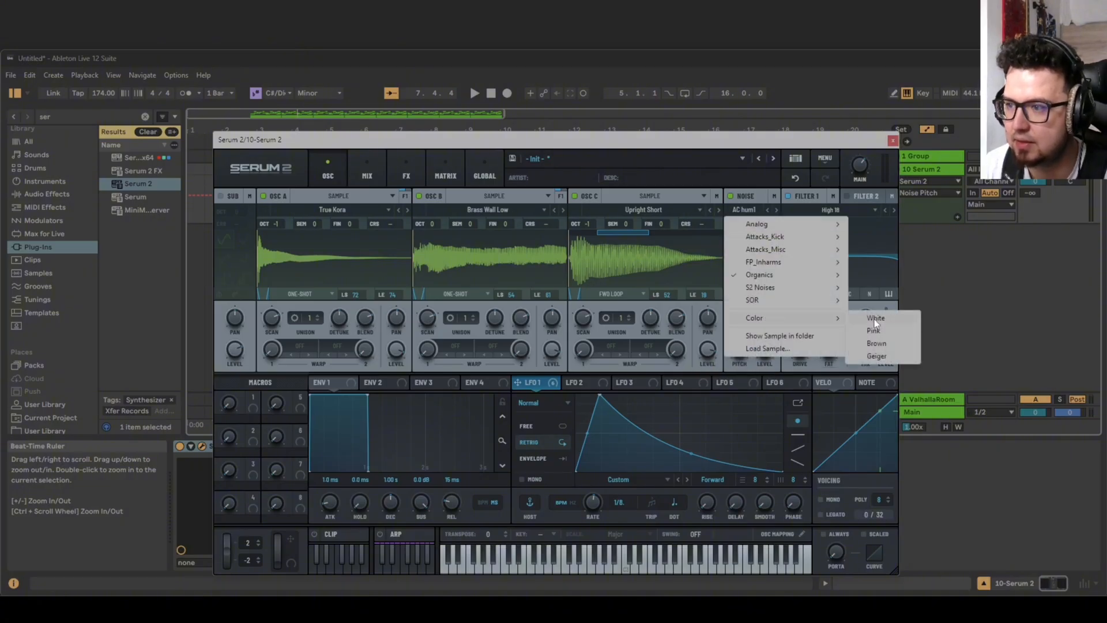
click(874, 320)
key(space)
drag(756, 339, 753, 357)
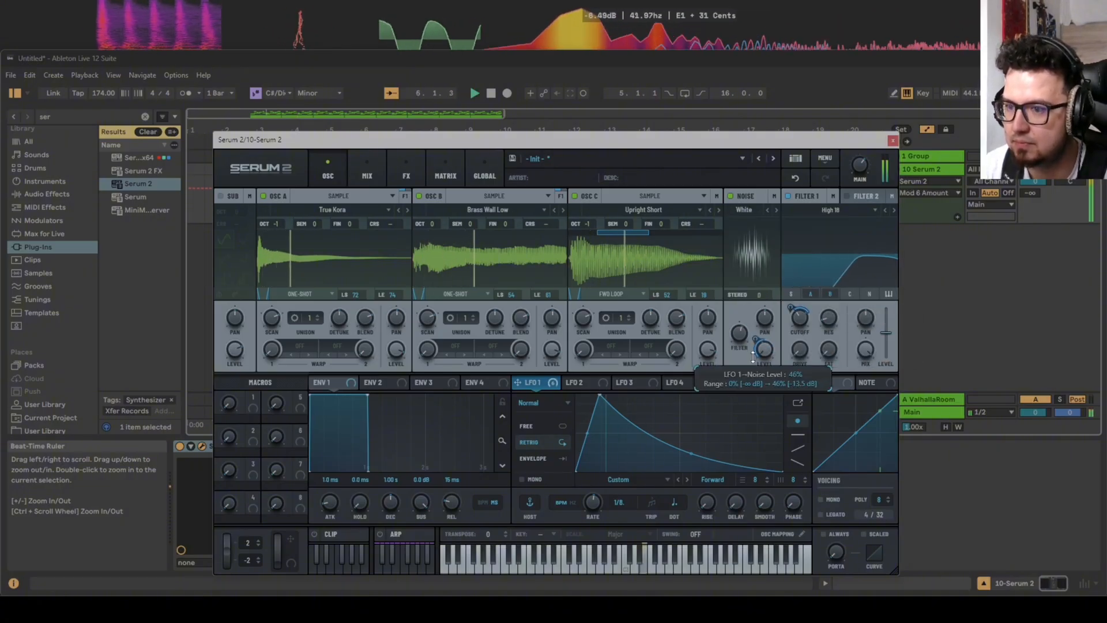
Try a steeper LFO 1 decay curve and readjust the LFO 1 modulation of the noise level while auditioning.
drag(696, 453, 702, 465)
drag(755, 340, 754, 333)
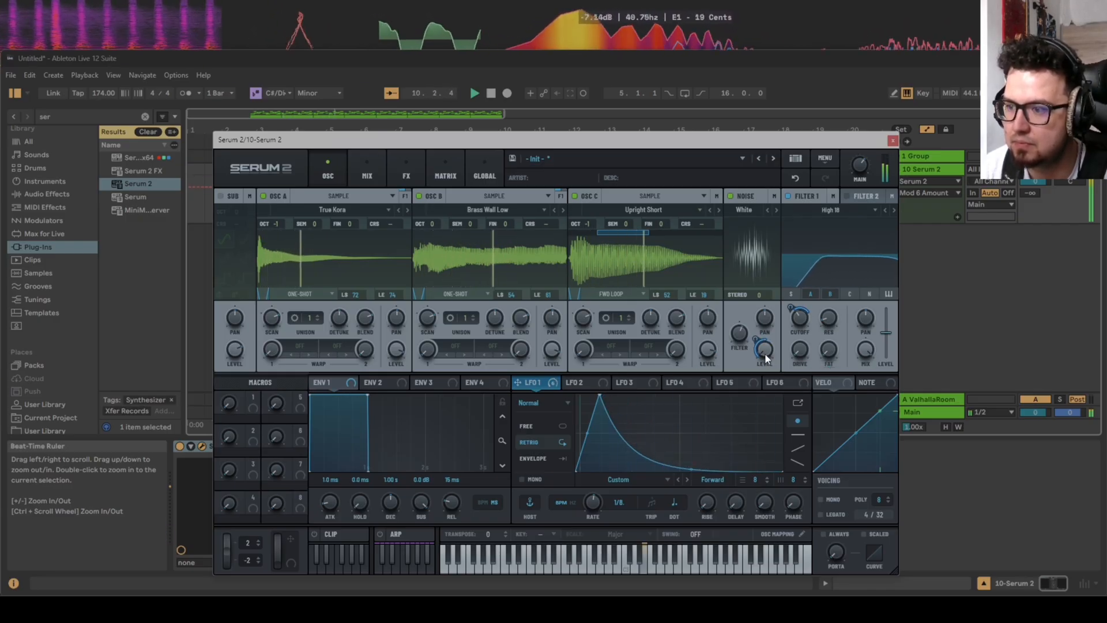
drag(765, 355, 755, 326)
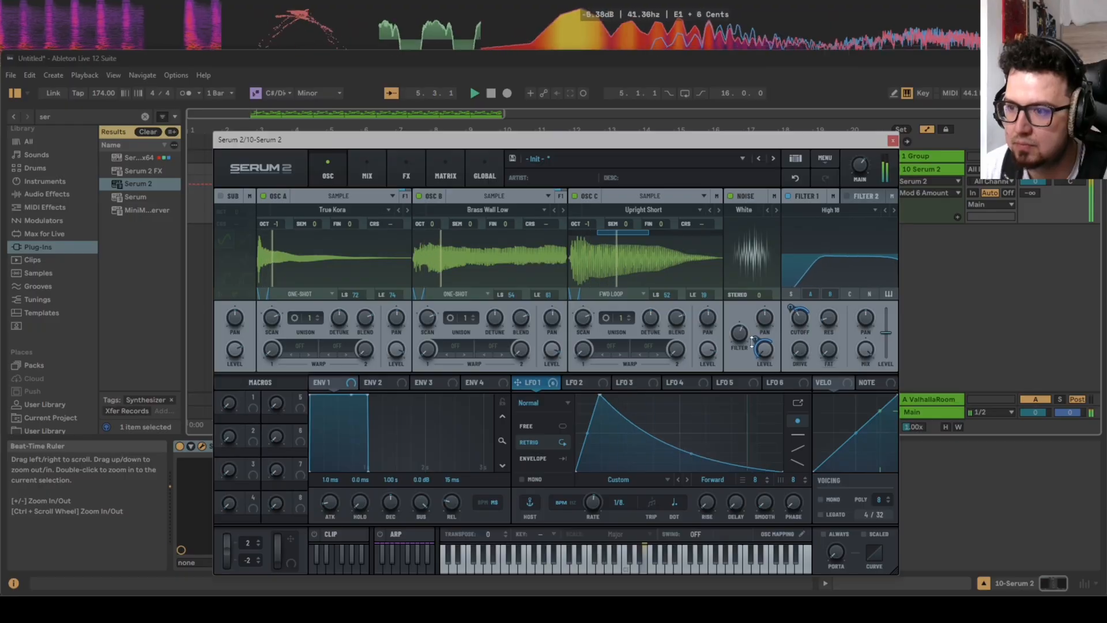
mouse_move(756, 339)
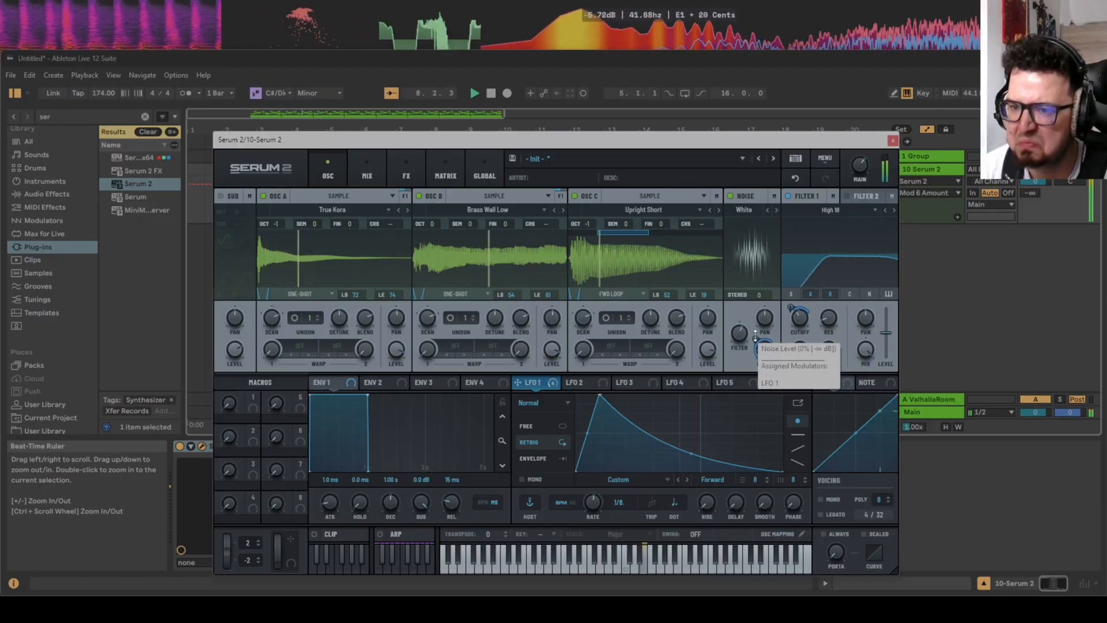
Set Oscillator C's first warp to FM (Noise), modulate its amount with LFO 1, and adjust the warp amount while auditioning.
click(612, 348)
mouse_move(649, 407)
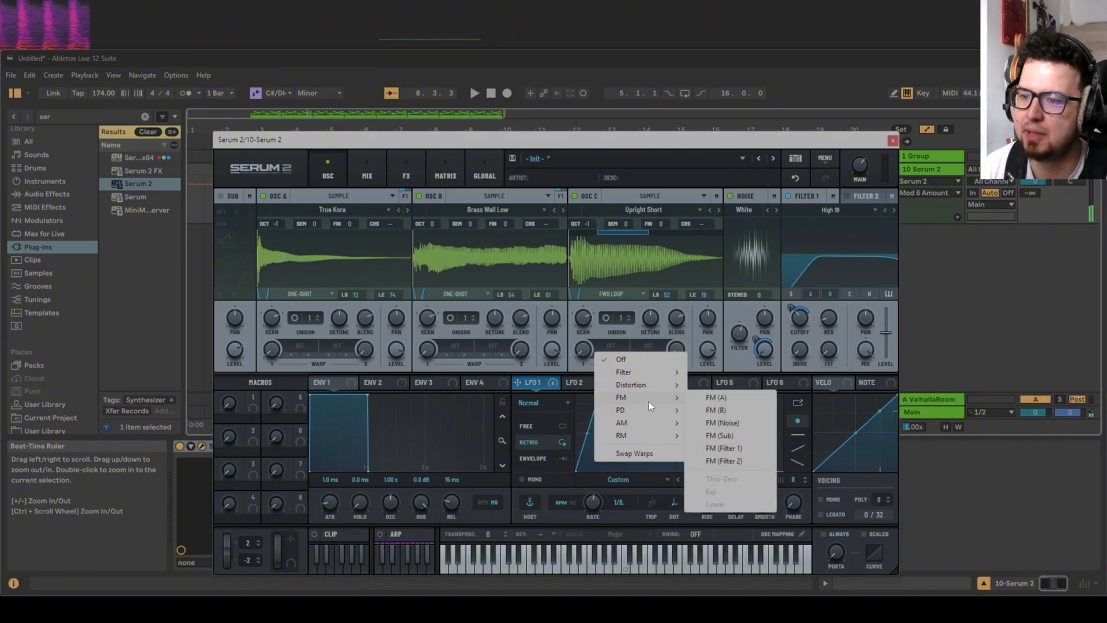
click(729, 424)
drag(571, 369, 581, 315)
key(space)
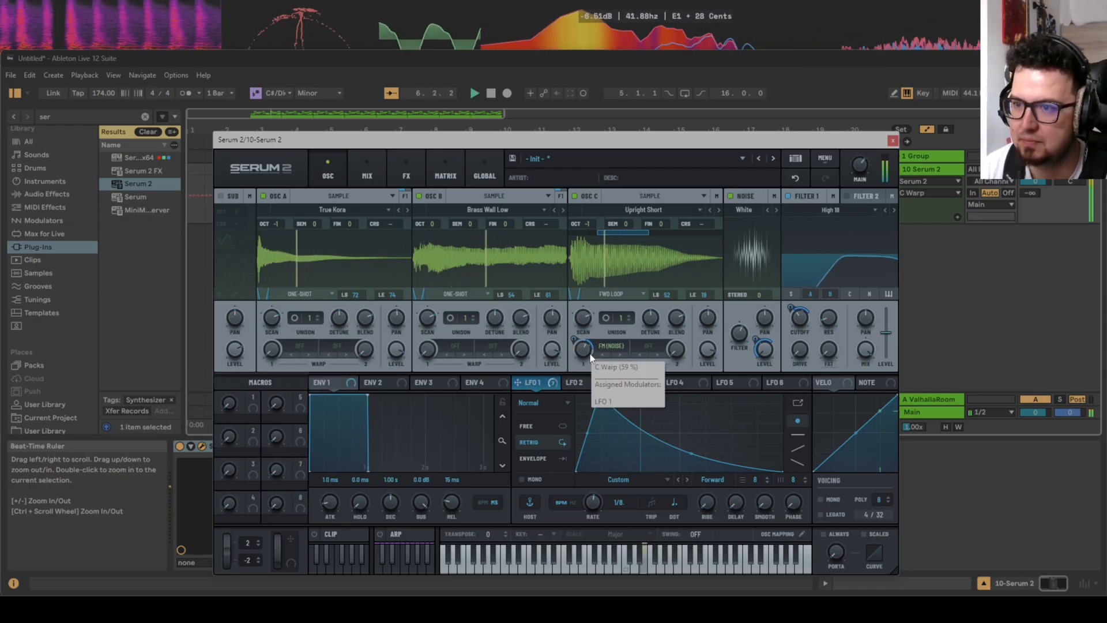
key(space)
drag(587, 351, 587, 342)
key(space)
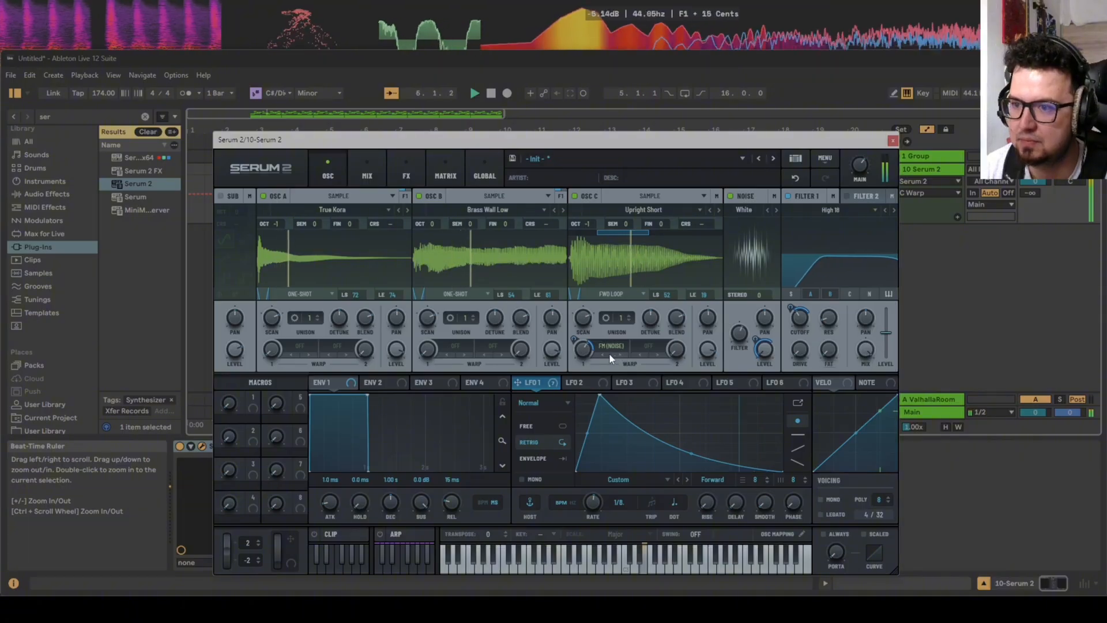
Review the reverb and the final distortion in the effects chain while auditioning, and return to the oscillators.
click(404, 173)
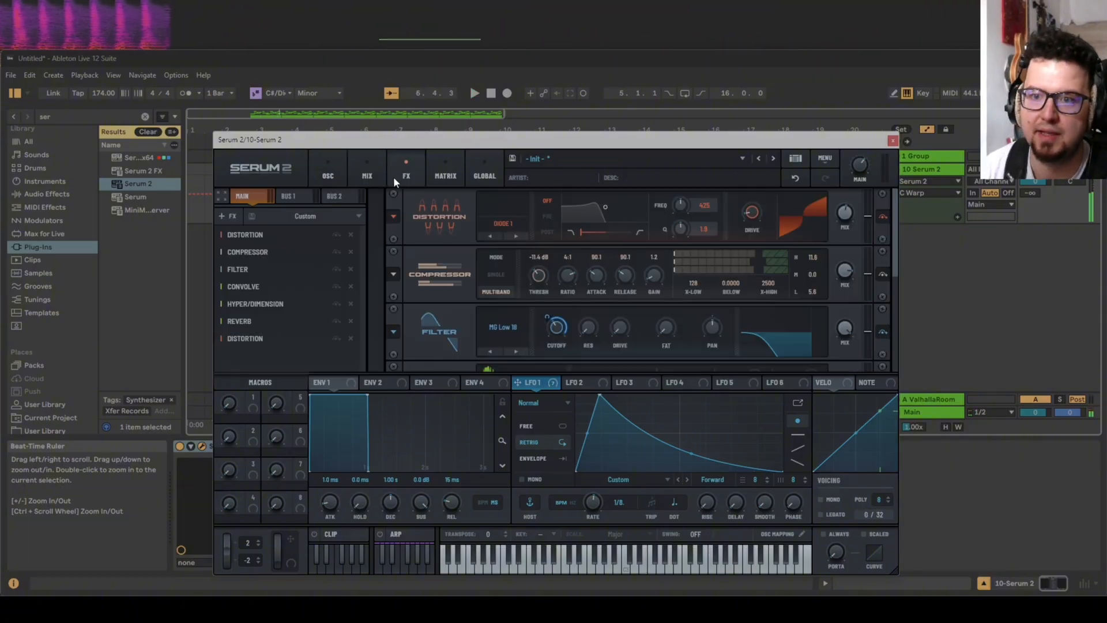
drag(894, 264, 912, 372)
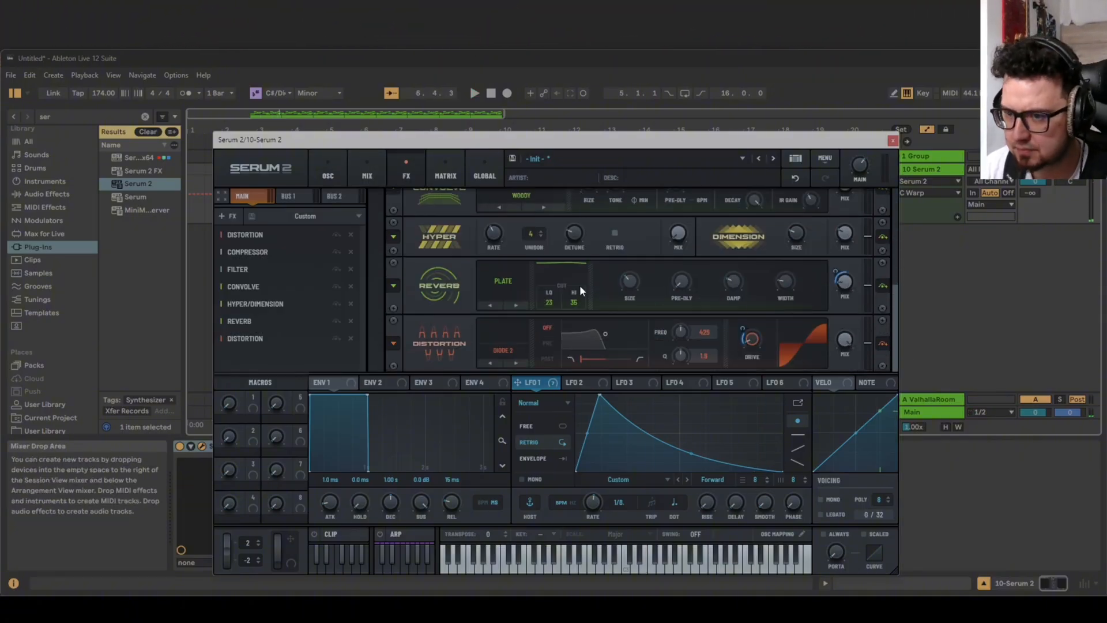
key(space)
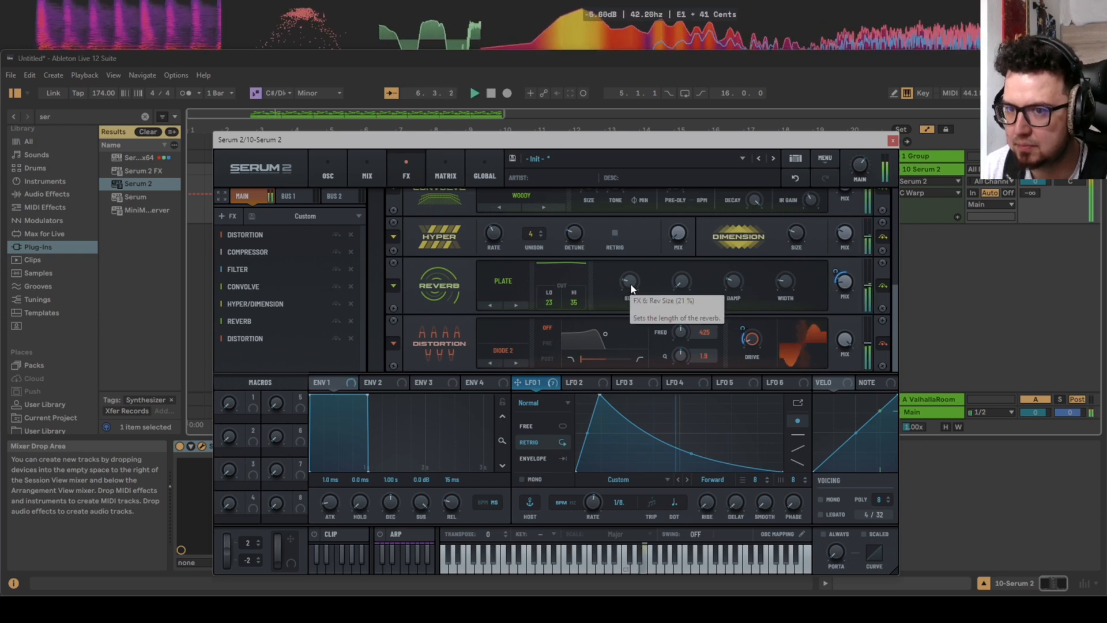
click(330, 173)
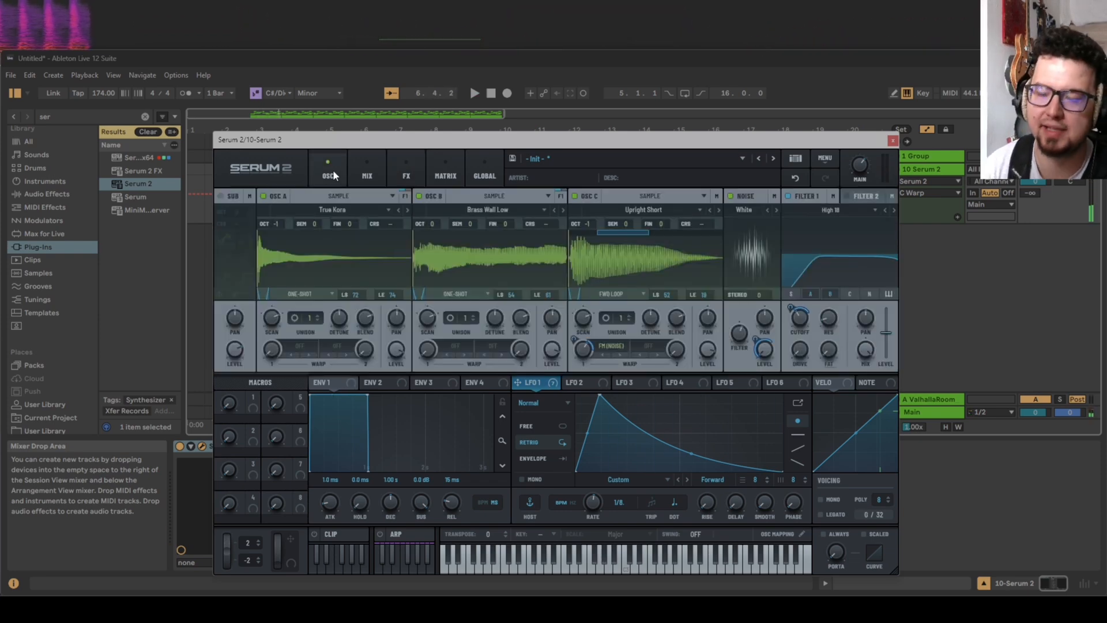